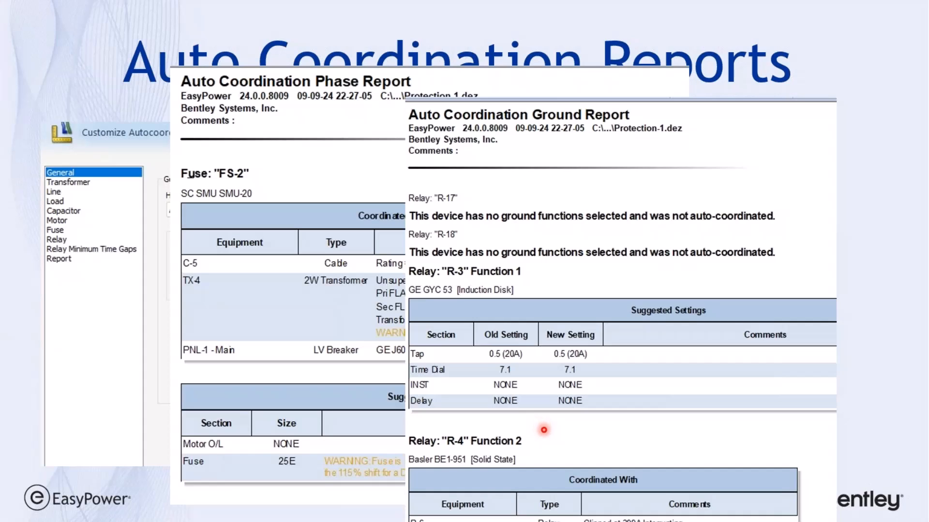
# Advance to the Demo slide and switch from the slide show to EasyPower.
pyautogui.press('Right')
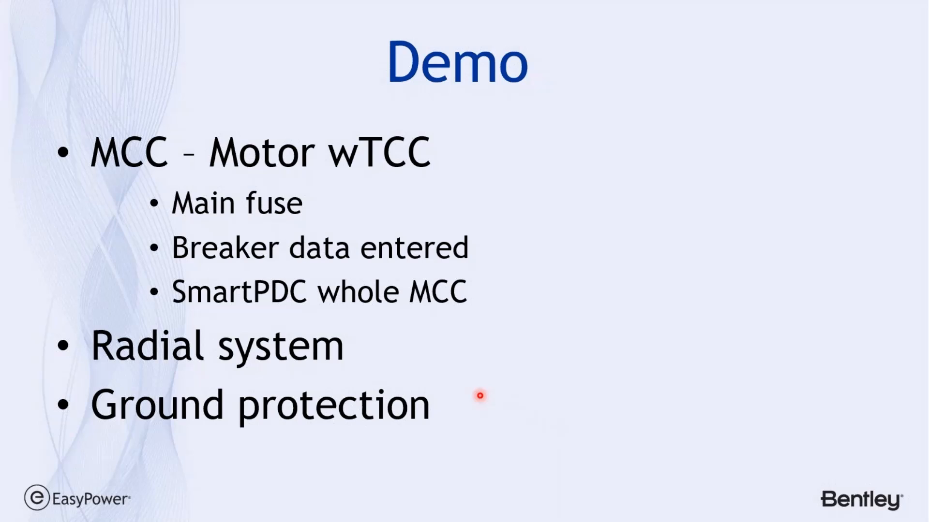
pyautogui.hotkey('alt', 'Tab')
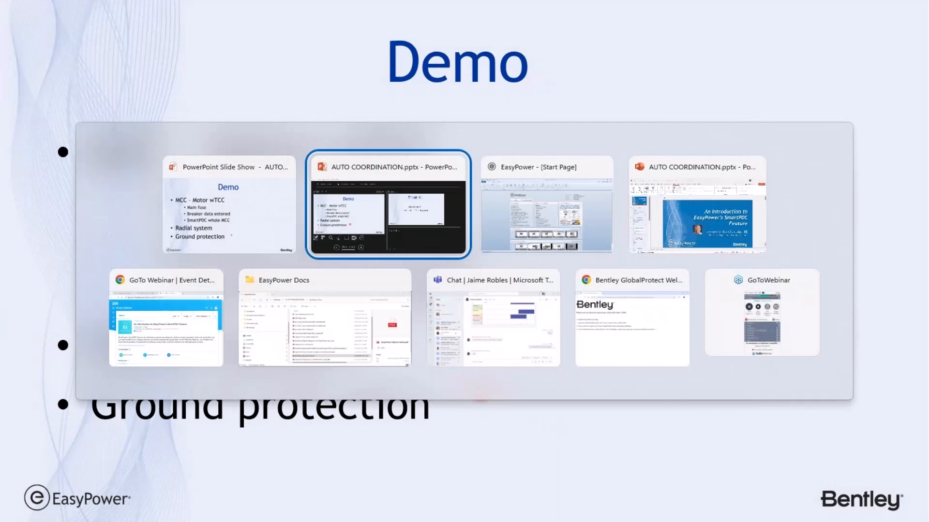
pyautogui.press('Tab')
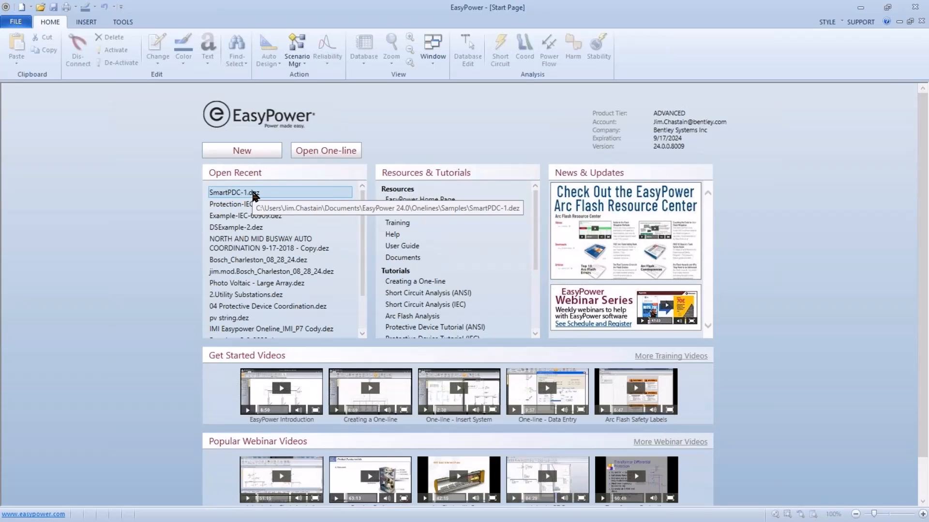
# Open the one-line file SmartPDC-1.dez from the Samples folder, accepting it as read-only.
pyautogui.click(325, 155)
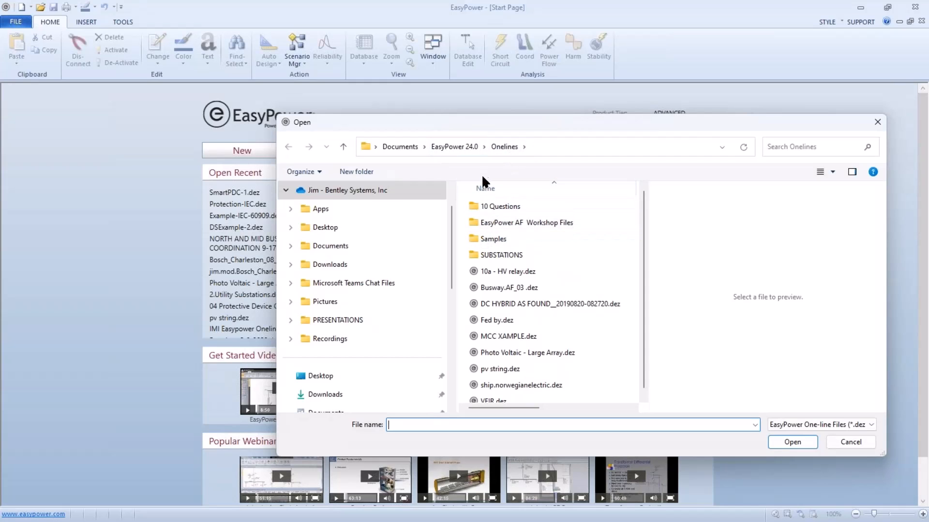
pyautogui.doubleClick(479, 239)
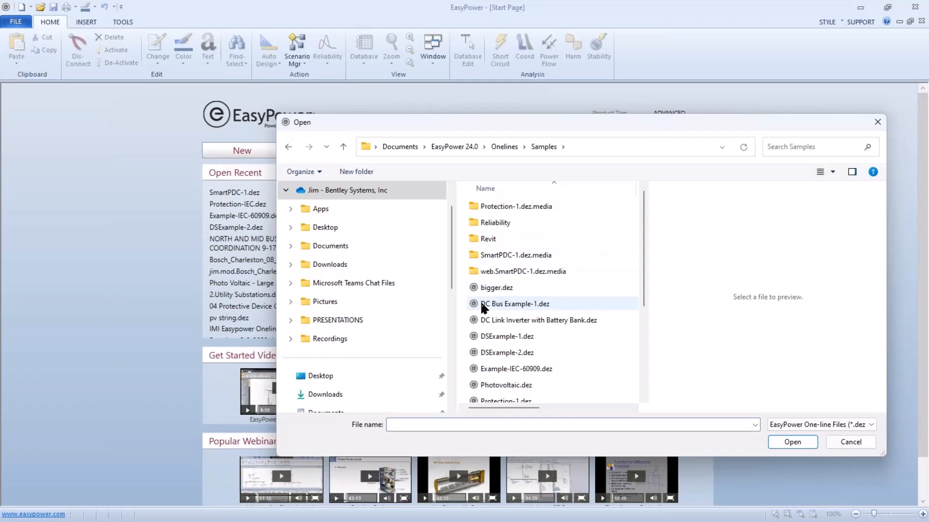
pyautogui.scroll(-3, 485, 321)
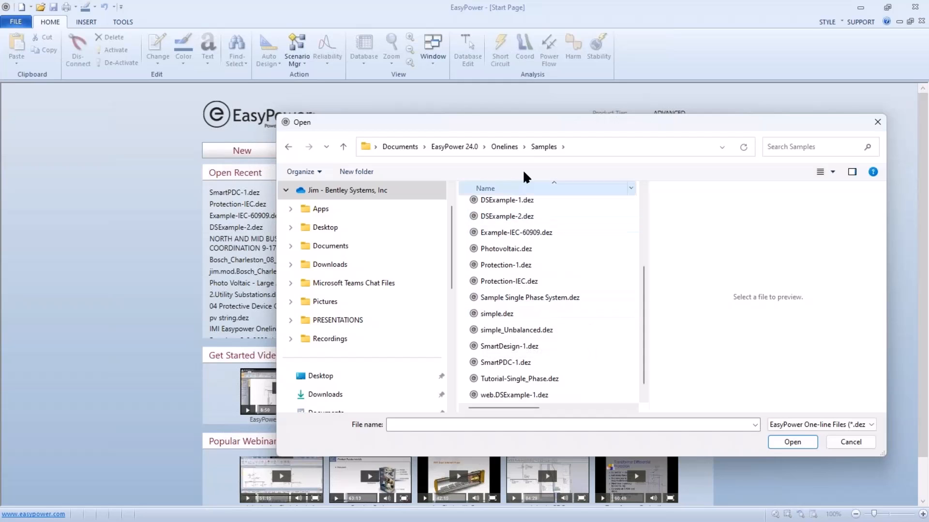
pyautogui.moveTo(549, 127); pyautogui.dragTo(563, 98)
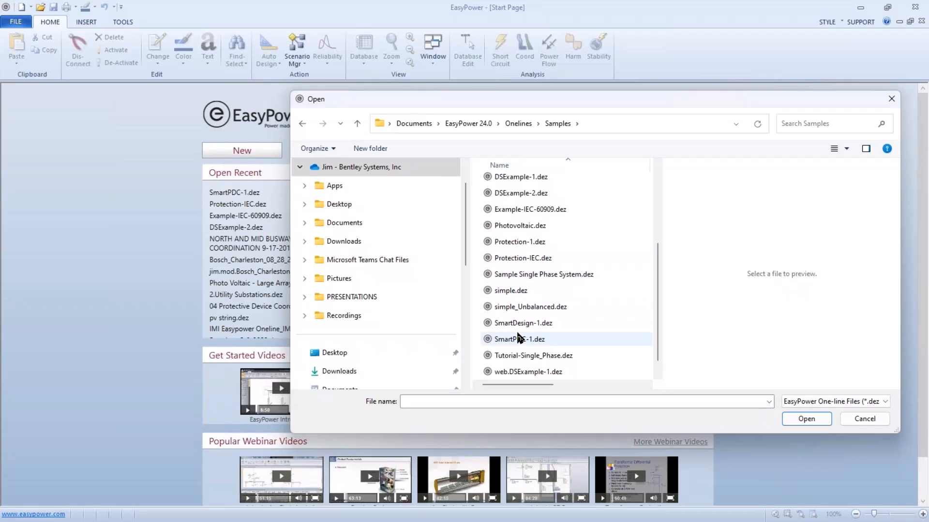
pyautogui.click(511, 341)
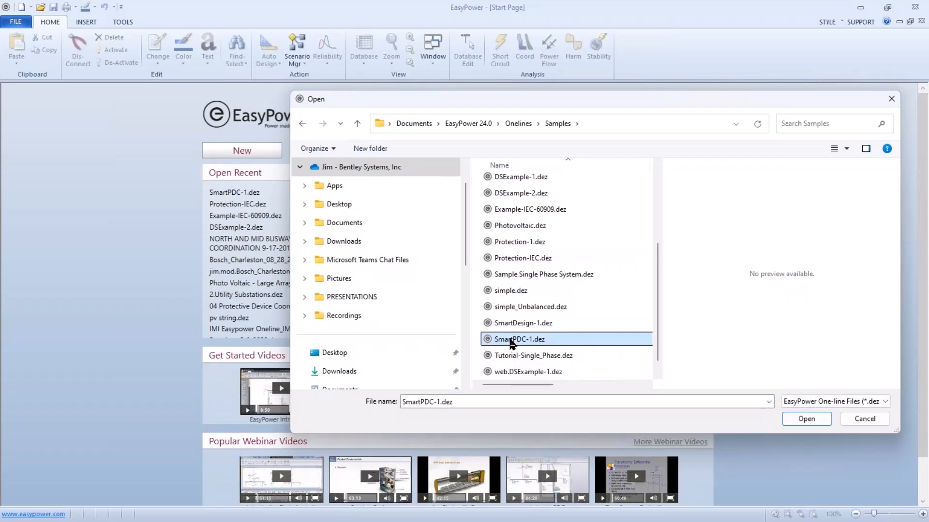
pyautogui.click(796, 415)
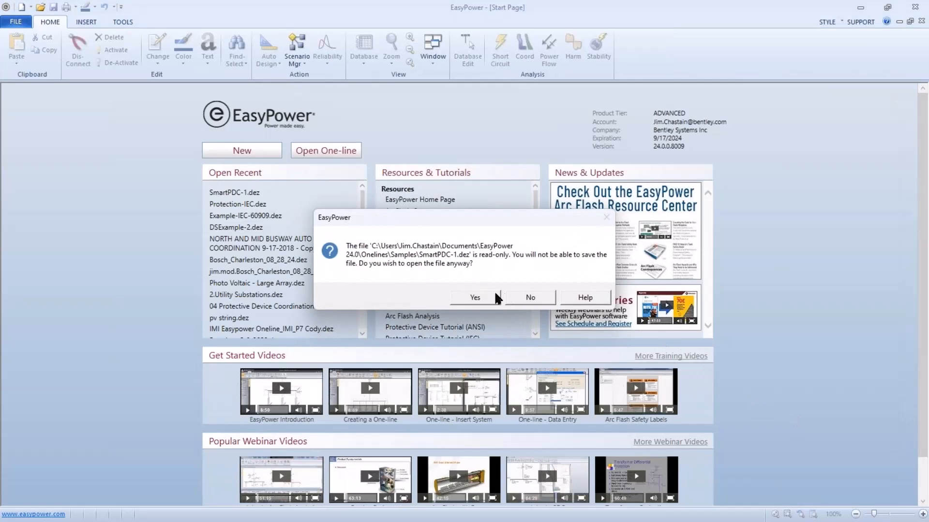
pyautogui.click(480, 294)
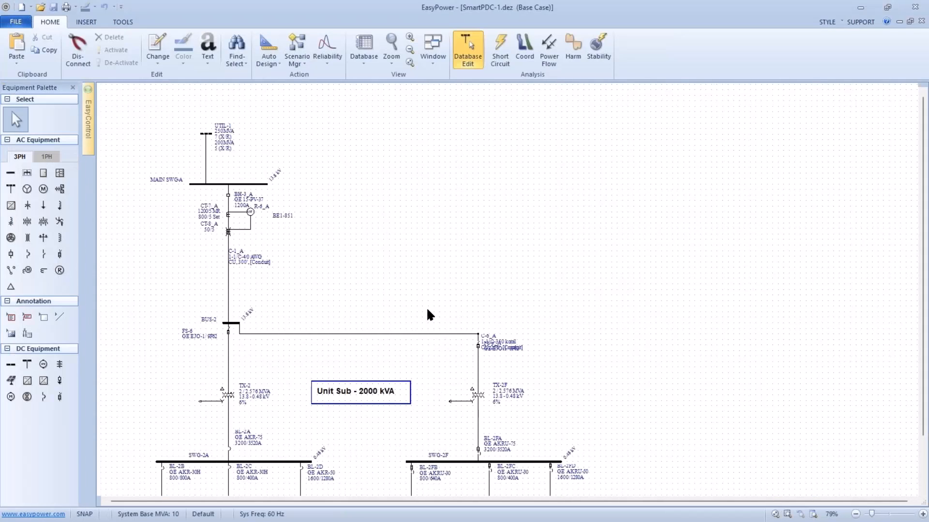
# Open the equipment data of motor control center MCC-2B fed from bus SWG-2A.
pyautogui.moveTo(428, 314); pyautogui.dragTo(484, 196)
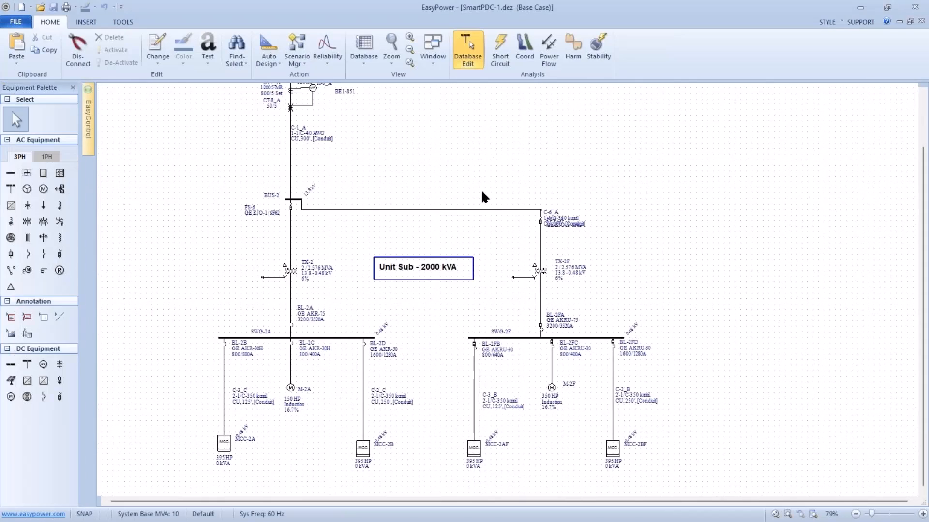
pyautogui.moveTo(455, 301); pyautogui.dragTo(475, 234)
pyautogui.scroll(2, 457, 277)
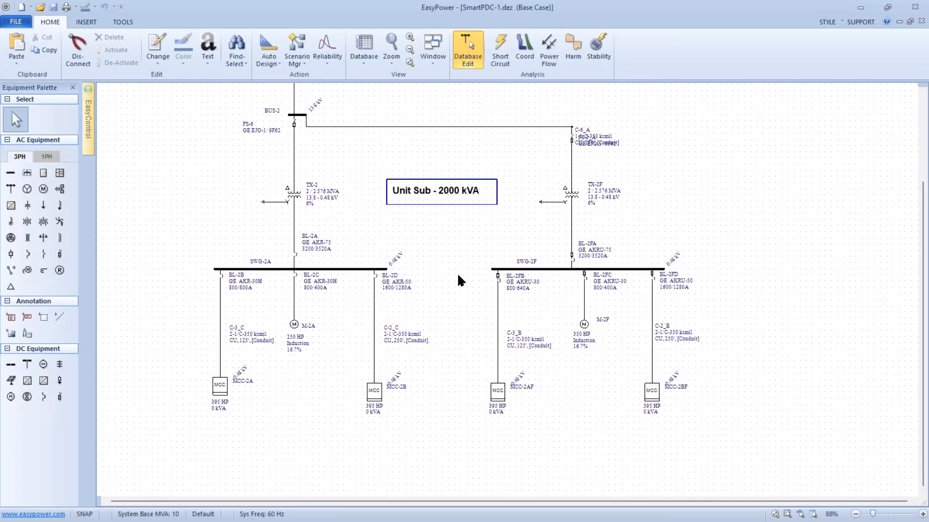
pyautogui.scroll(-3, 450, 295)
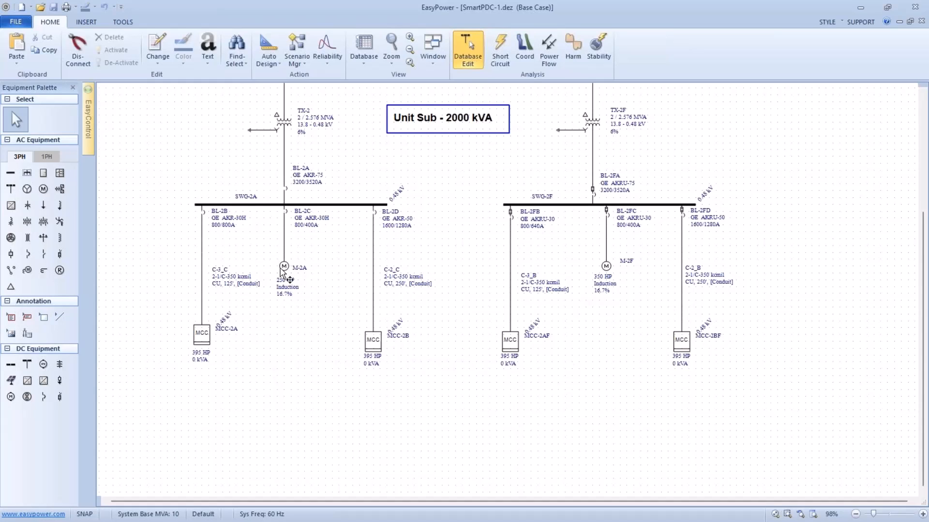
pyautogui.moveTo(283, 269)
pyautogui.moveTo(367, 345)
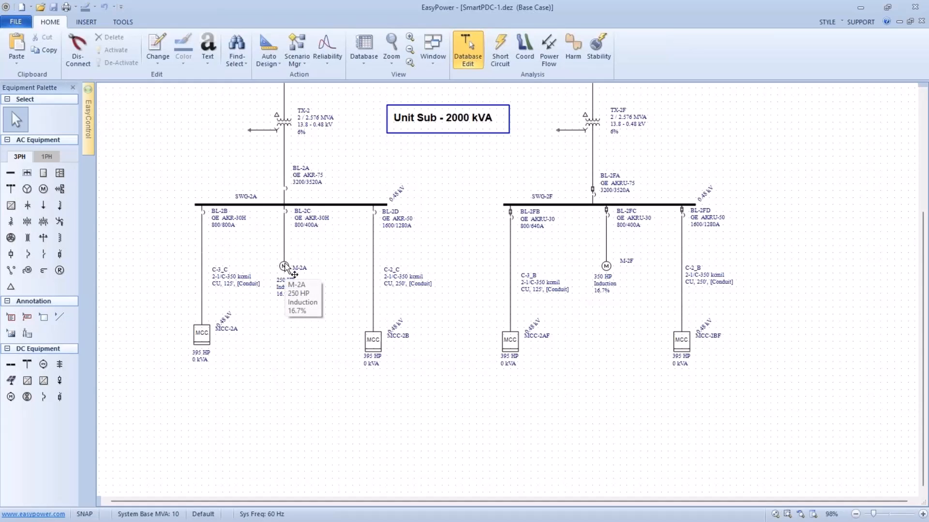
pyautogui.click(370, 341)
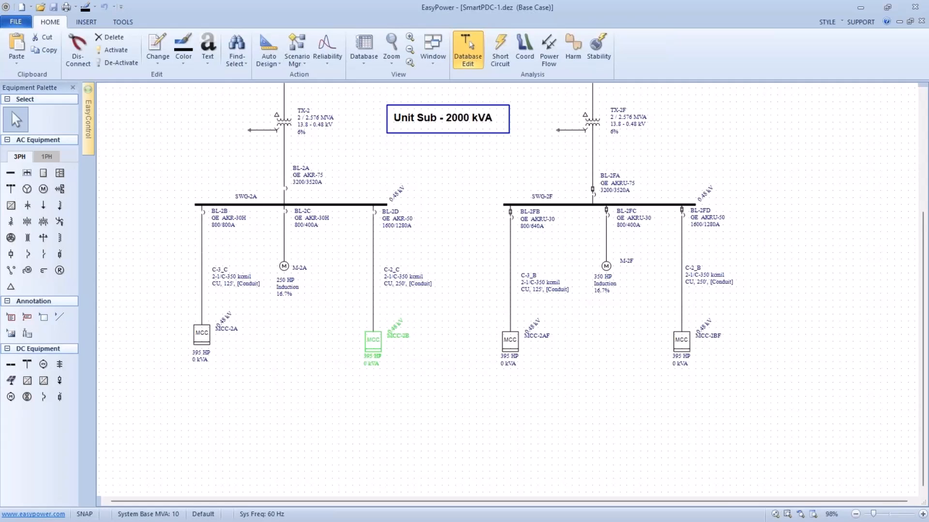
pyautogui.doubleClick(371, 341)
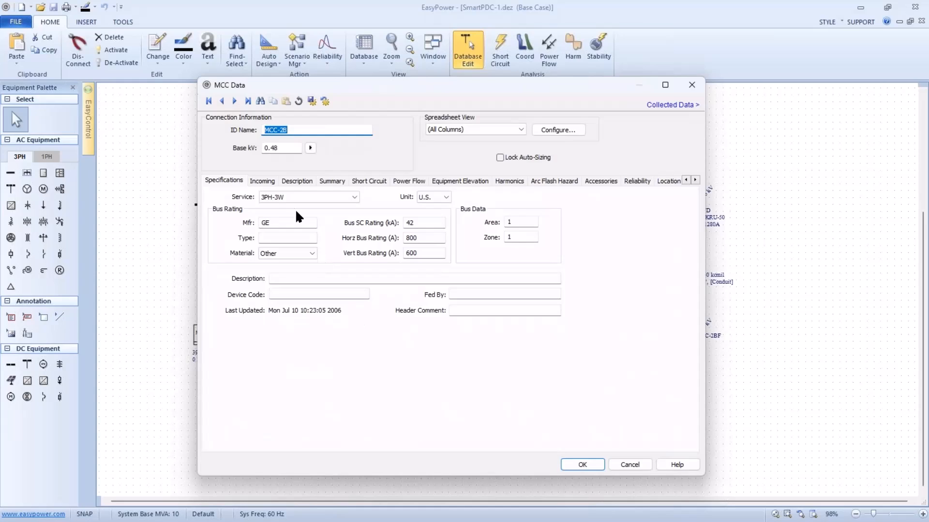
# Set MCC-2B's incoming device type to Main Fuse and its incoming branch to Cbl:C-2_C.
pyautogui.click(269, 182)
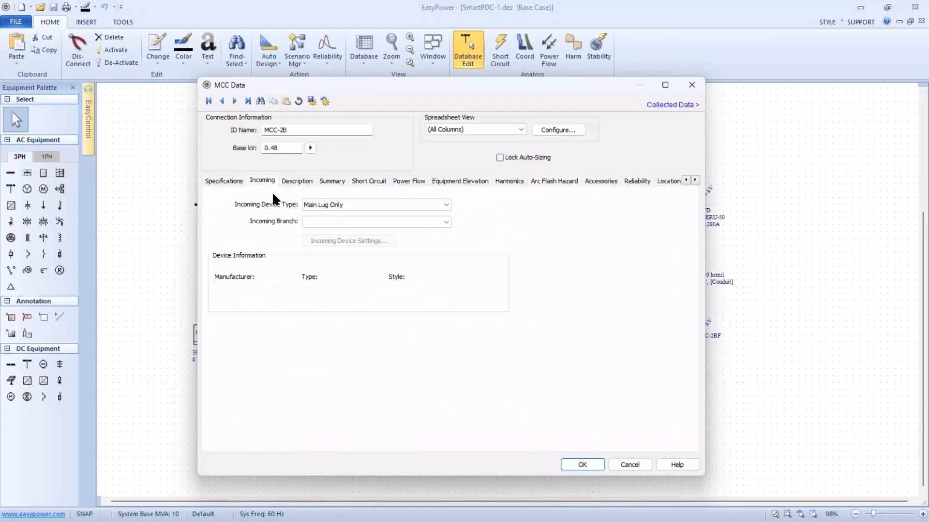
pyautogui.click(334, 208)
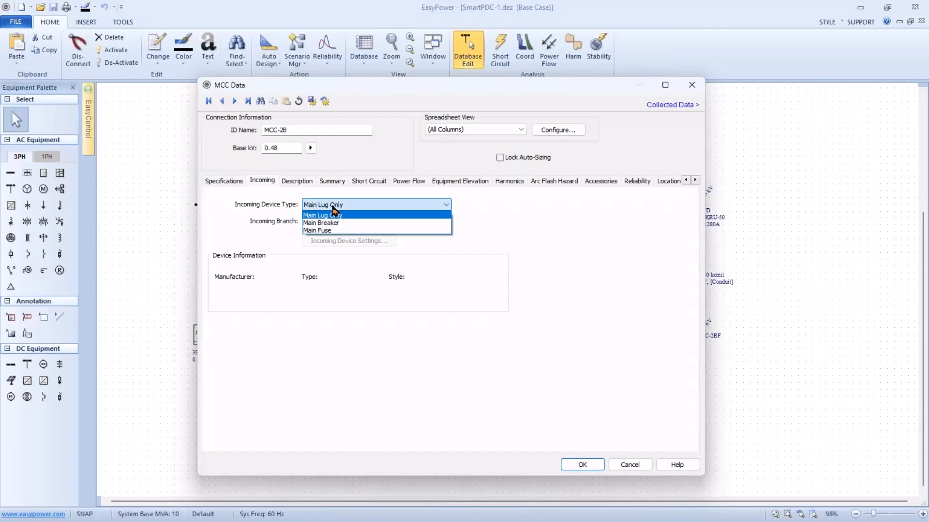
pyautogui.click(333, 235)
pyautogui.click(444, 224)
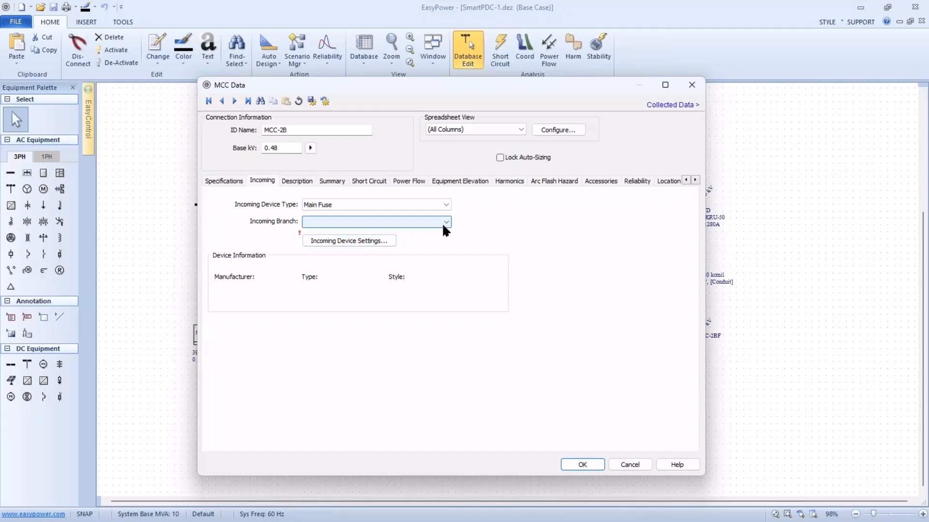
pyautogui.click(369, 240)
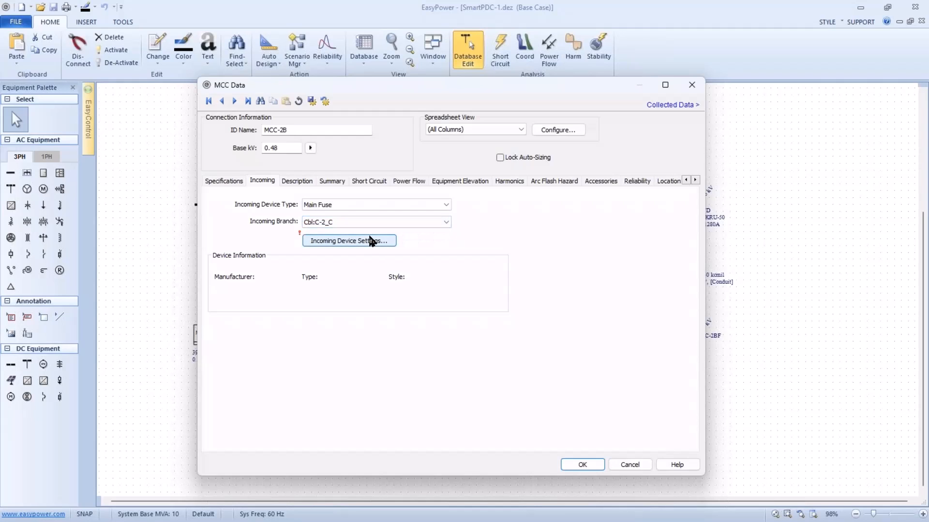
# Define the incoming fuse as manufacturer (Generic), type Std, style Class L, size 800A.
pyautogui.click(368, 242)
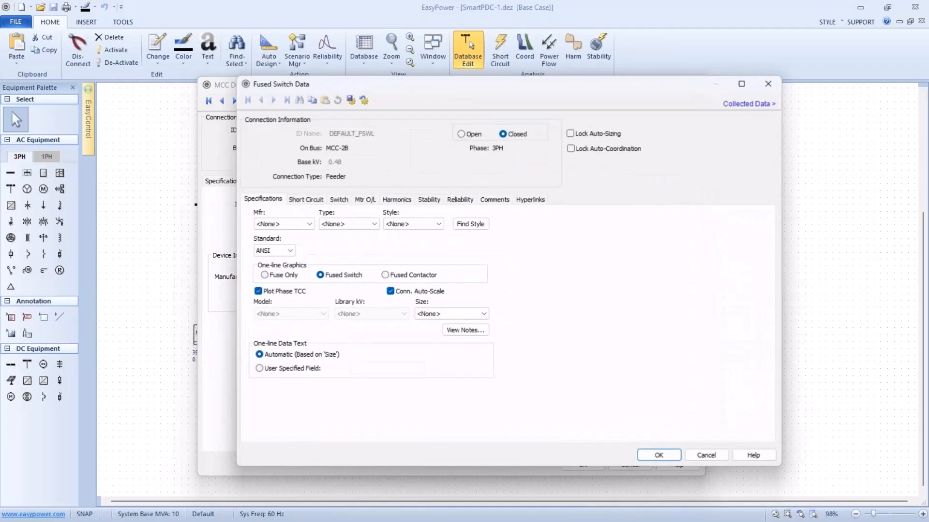
pyautogui.click(314, 225)
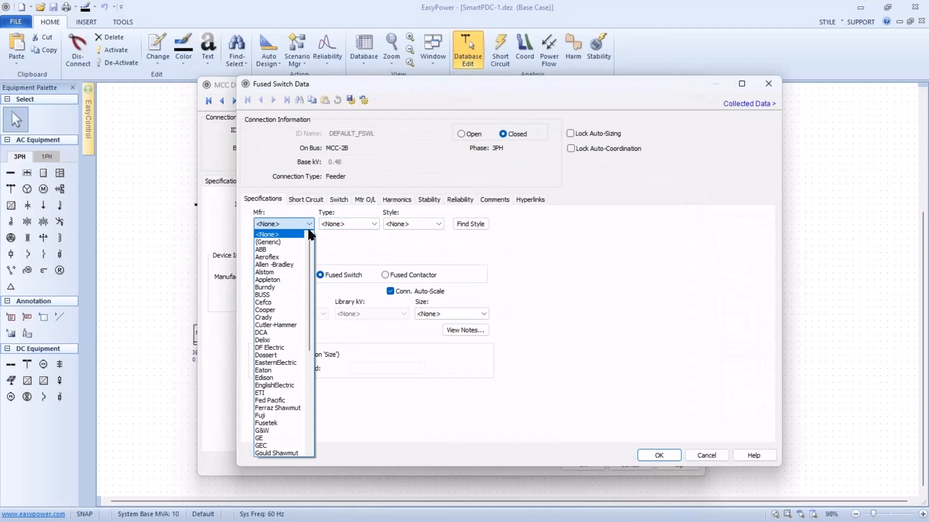
pyautogui.click(300, 243)
pyautogui.click(388, 225)
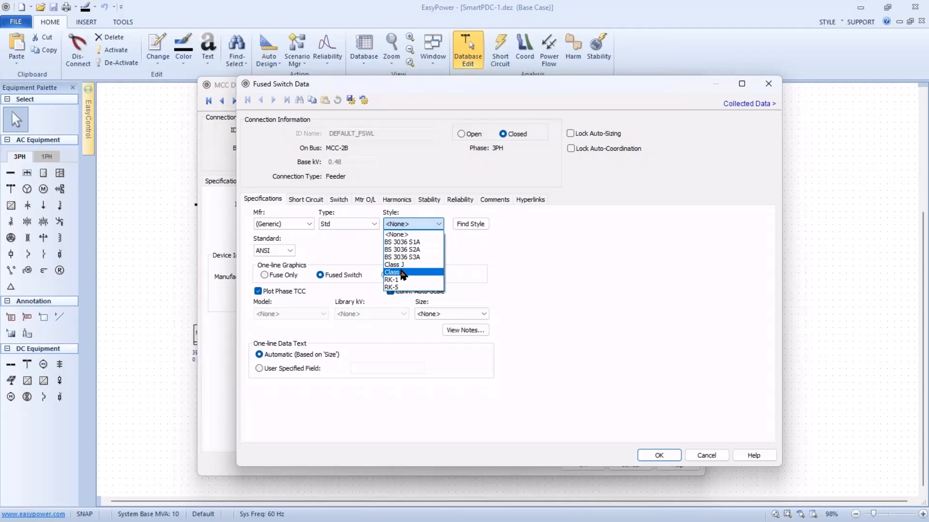
pyautogui.click(401, 273)
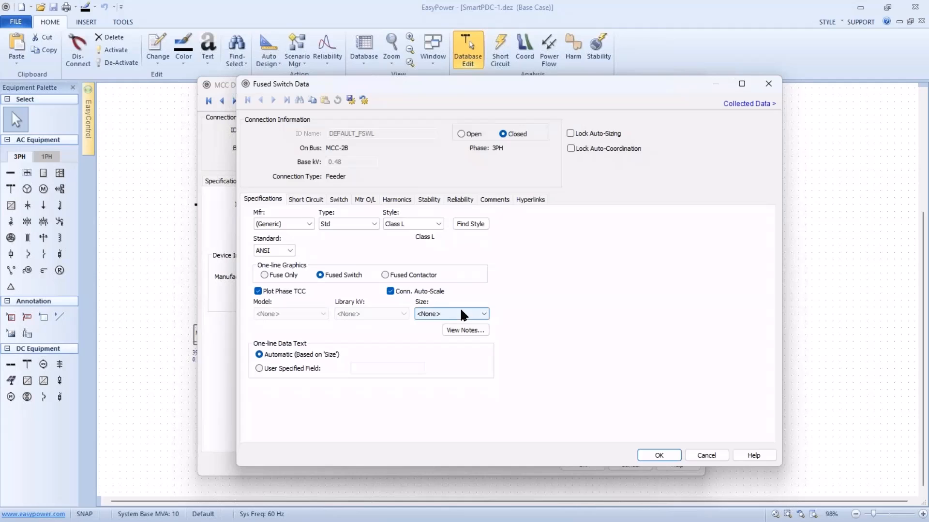
pyautogui.click(482, 315)
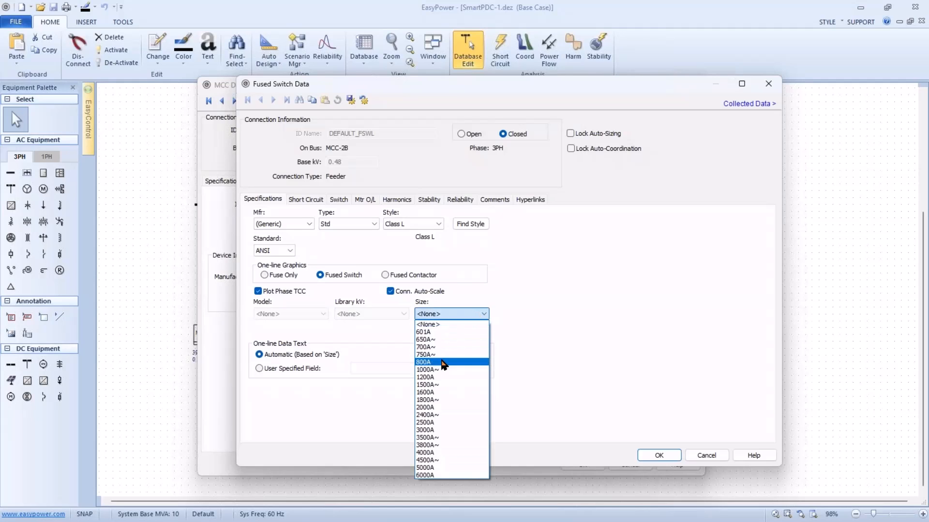
pyautogui.click(442, 364)
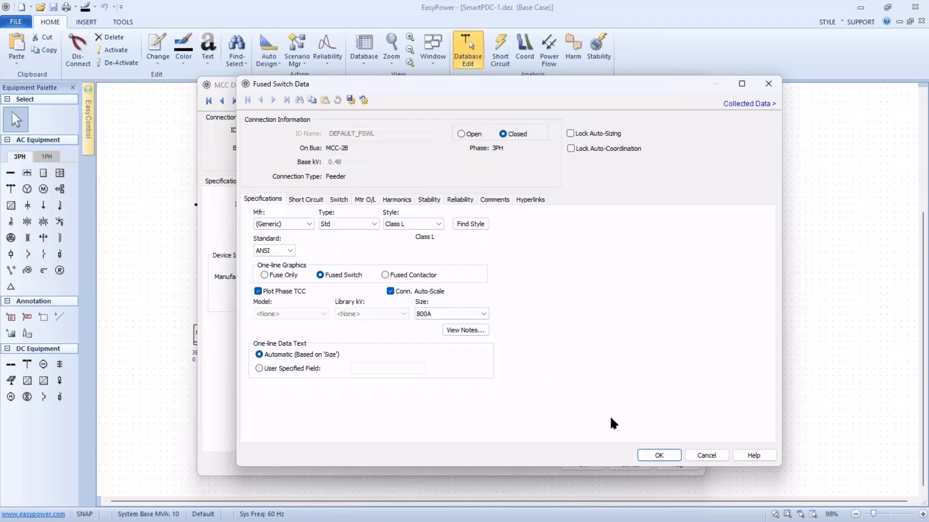
pyautogui.click(650, 455)
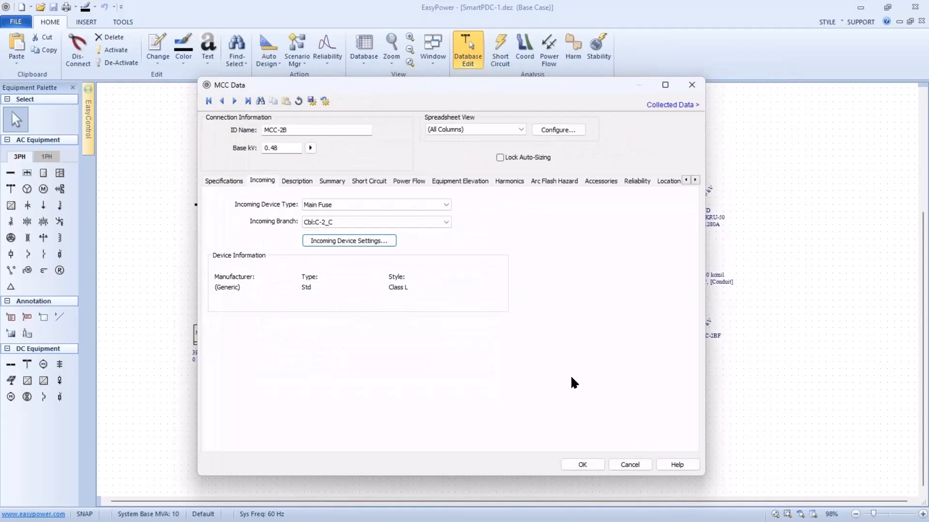
# Examine MCC-2B's bus ratings and the load description and motor specifications of section 1A in its schedule.
pyautogui.click(238, 182)
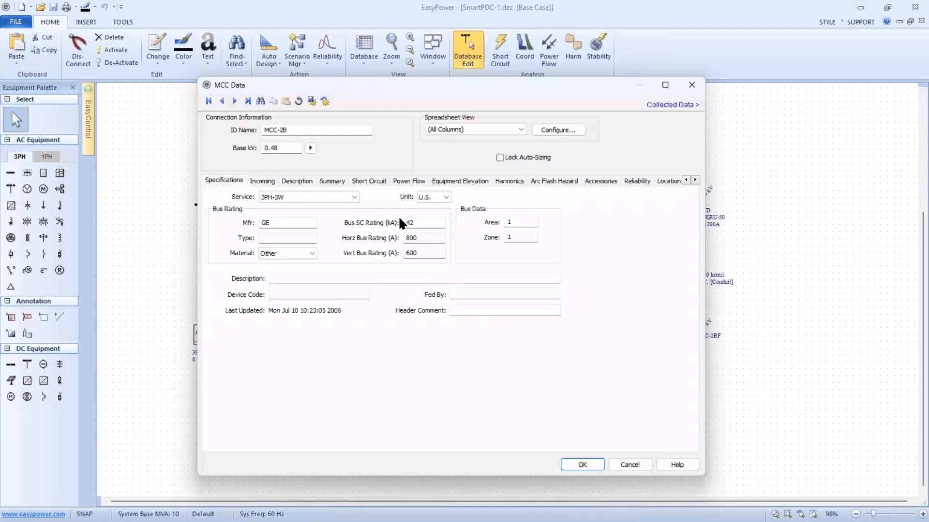
pyautogui.click(307, 184)
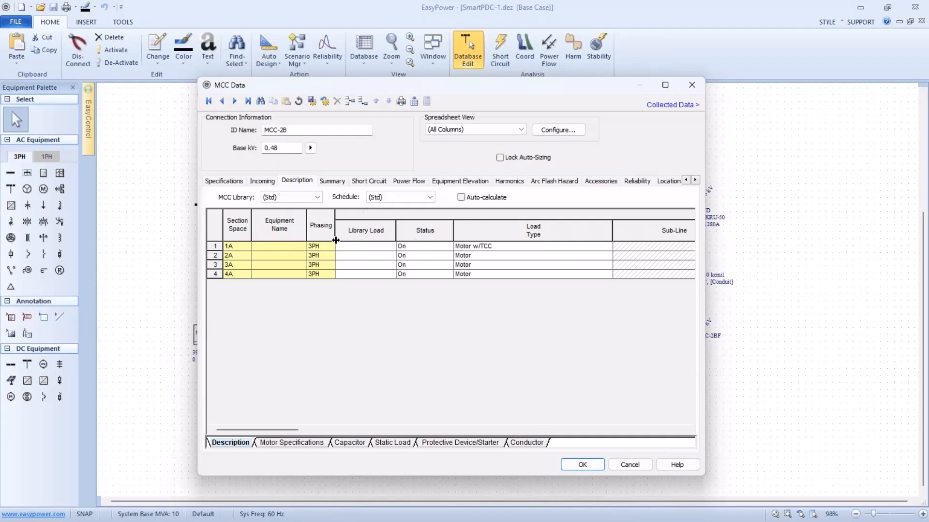
pyautogui.click(219, 245)
pyautogui.press('Tab')
pyautogui.press('Tab')
pyautogui.press('Tab')
pyautogui.press('Tab')
pyautogui.press('Tab')
pyautogui.press('Tab')
pyautogui.press('Tab')
pyautogui.press('Tab')
pyautogui.press('Tab')
pyautogui.press('Tab')
pyautogui.press('Tab')
pyautogui.press('Tab')
pyautogui.press('Tab')
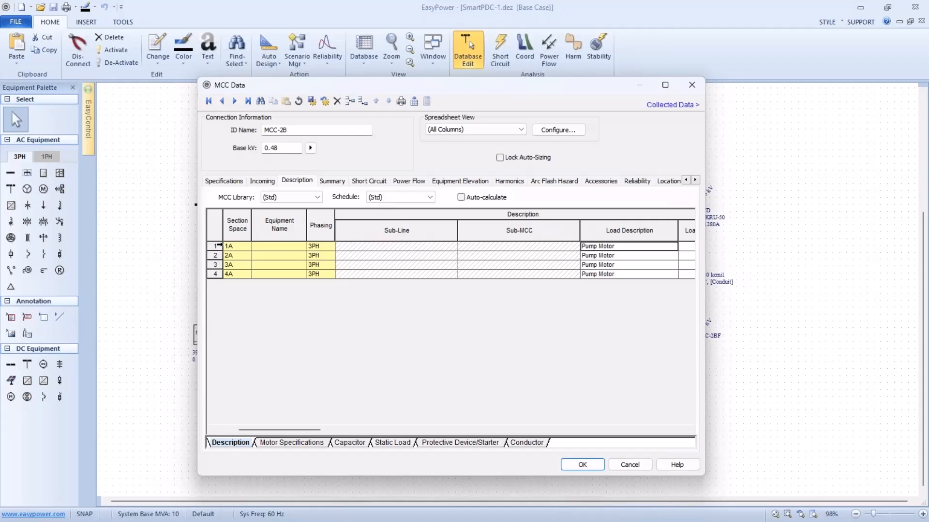
pyautogui.press('Tab')
pyautogui.press('Tab')
pyautogui.press('Tab')
pyautogui.press('Tab')
pyautogui.press('Tab')
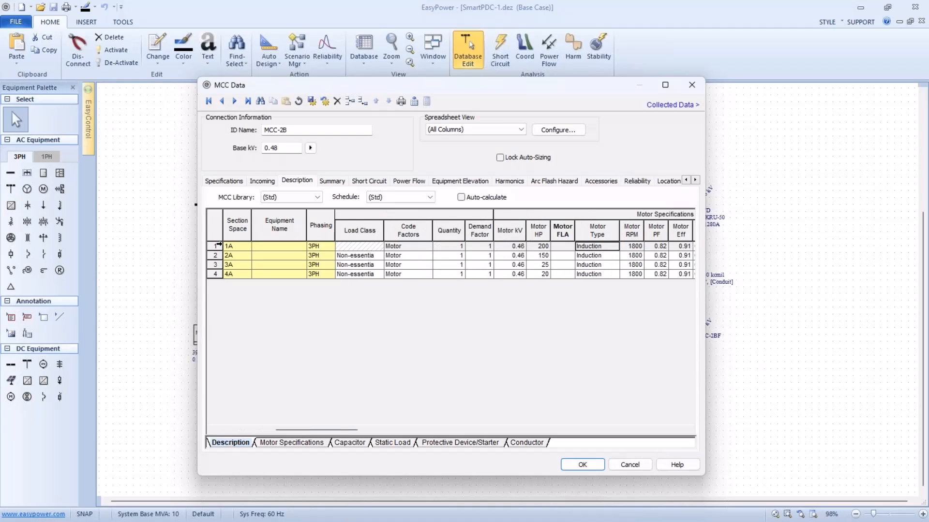
pyautogui.press('Tab')
pyautogui.press('Tab')
pyautogui.press('Tab')
pyautogui.press('Tab')
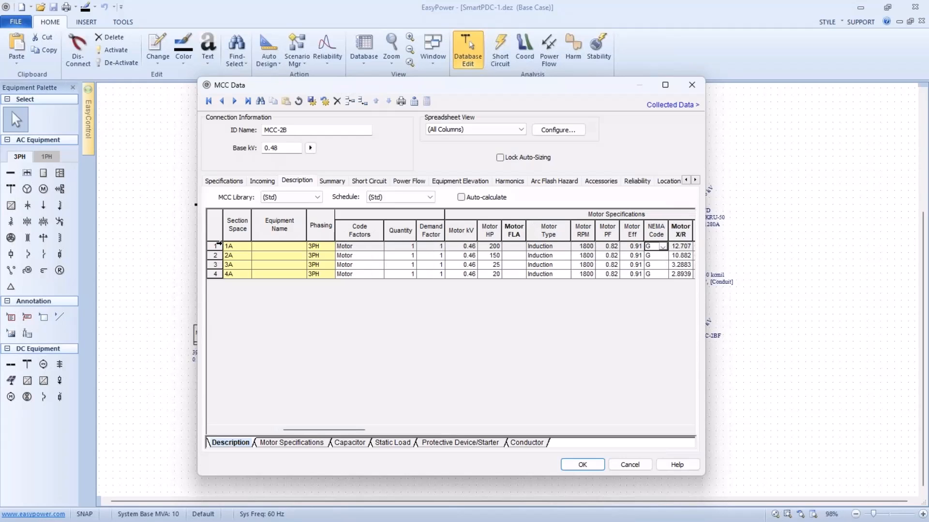
pyautogui.press('Tab')
pyautogui.press('Tab')
pyautogui.press('Tab')
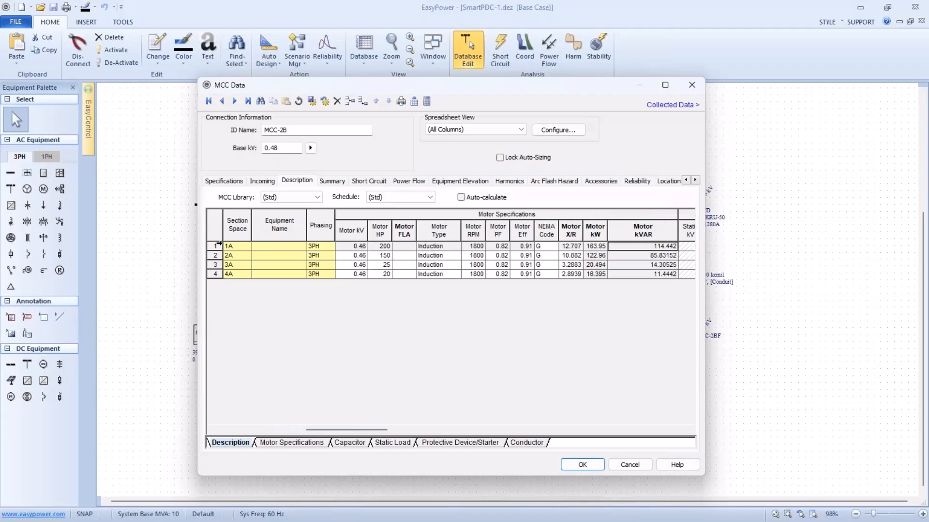
pyautogui.press('Tab')
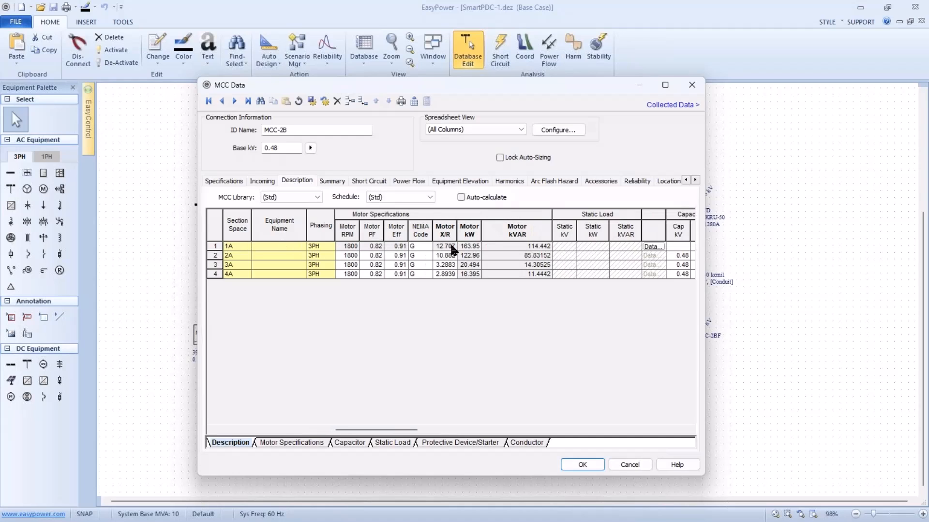
# Examine the specifications and short-circuit impedance of the motor in section 1A.
pyautogui.click(653, 248)
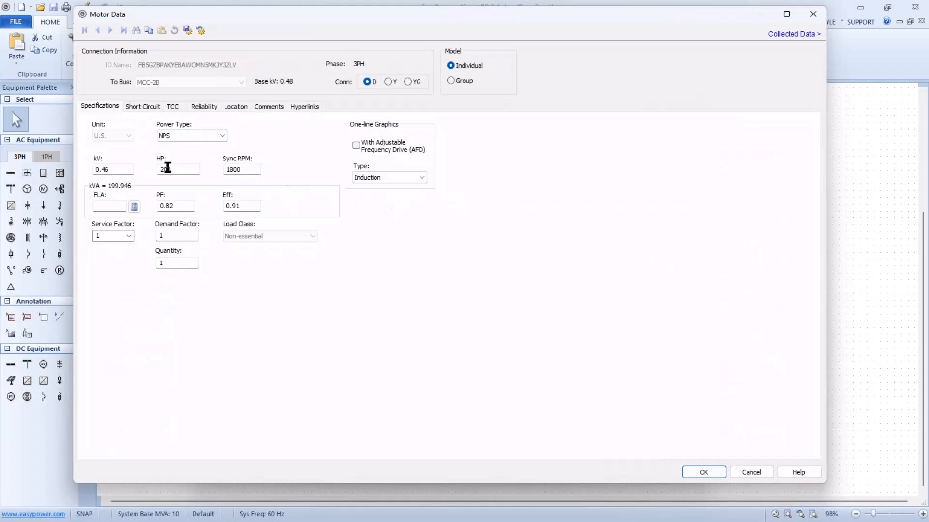
pyautogui.doubleClick(167, 169)
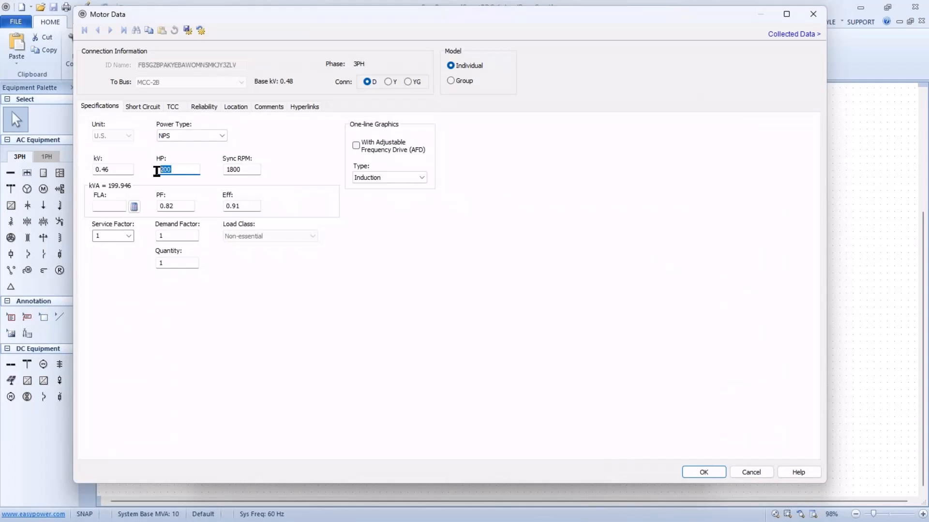
pyautogui.click(141, 108)
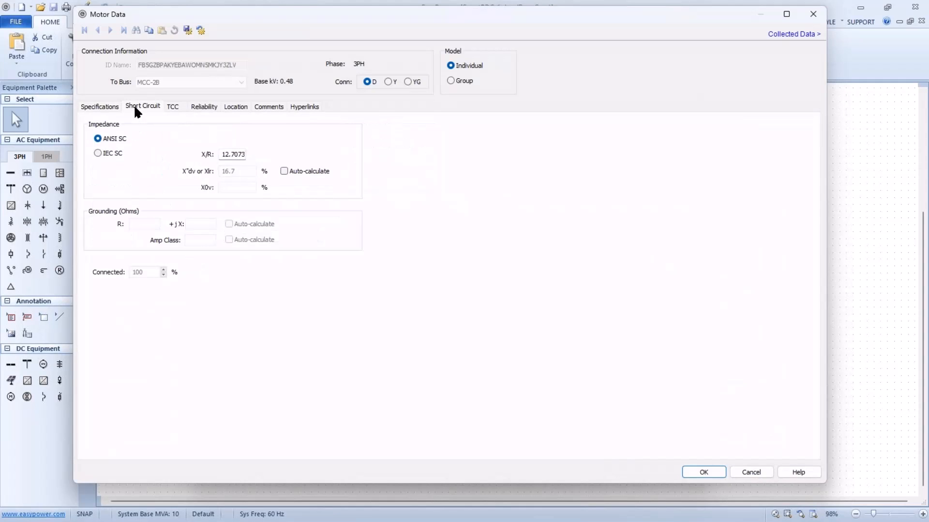
pyautogui.click(285, 172)
pyautogui.click(703, 473)
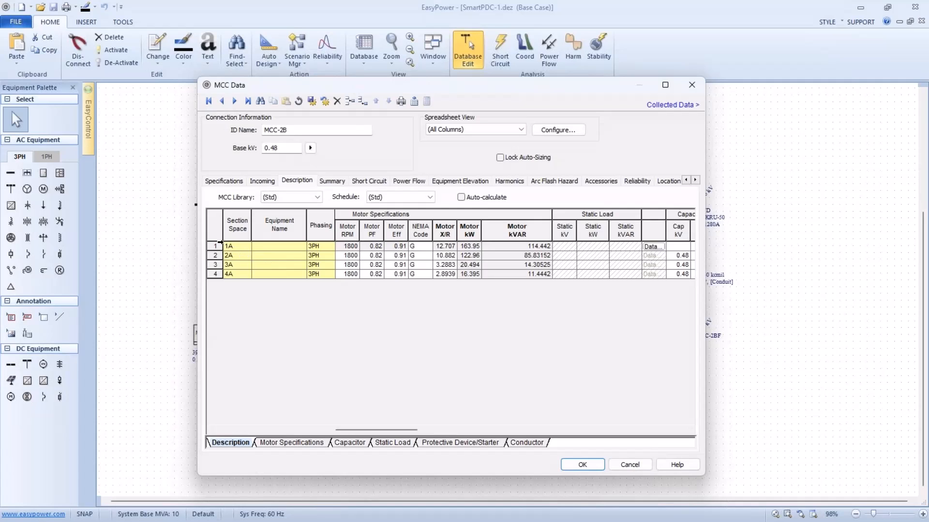
# Examine the section 1A breaker's specifications, interrupting rating and phase trip settings in the MCC schedule.
pyautogui.click(221, 244)
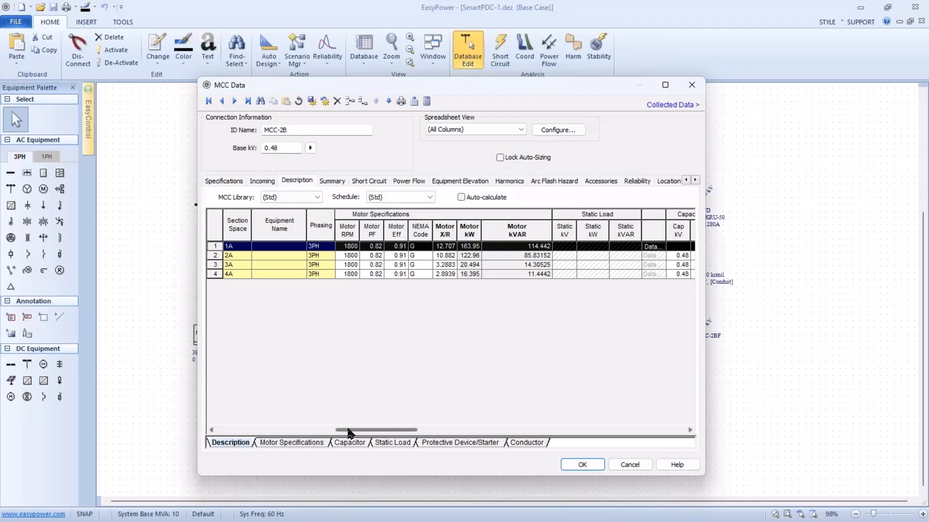
pyautogui.moveTo(348, 431); pyautogui.dragTo(240, 430)
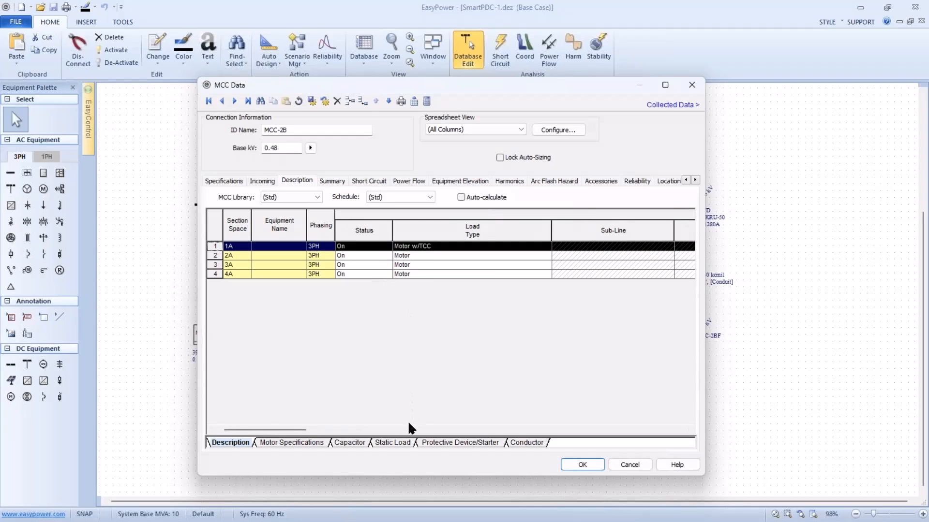
pyautogui.click(429, 444)
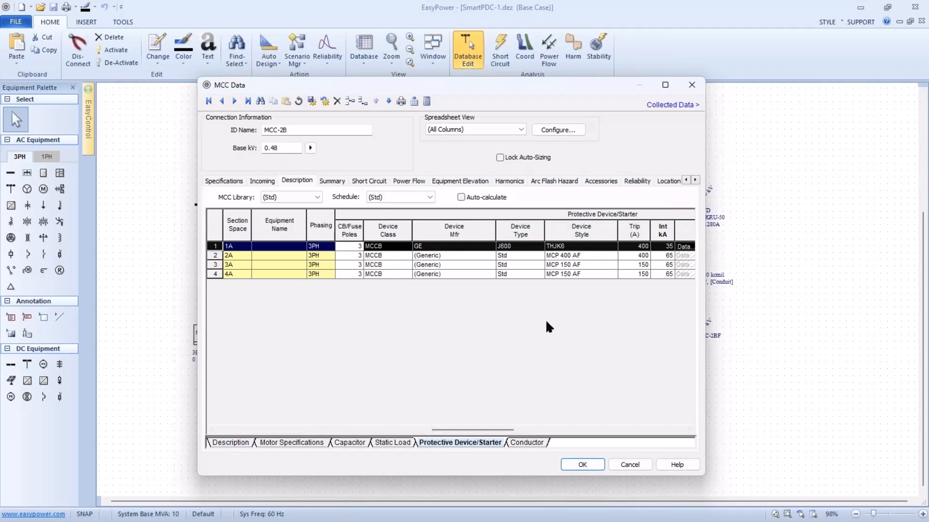
pyautogui.click(689, 247)
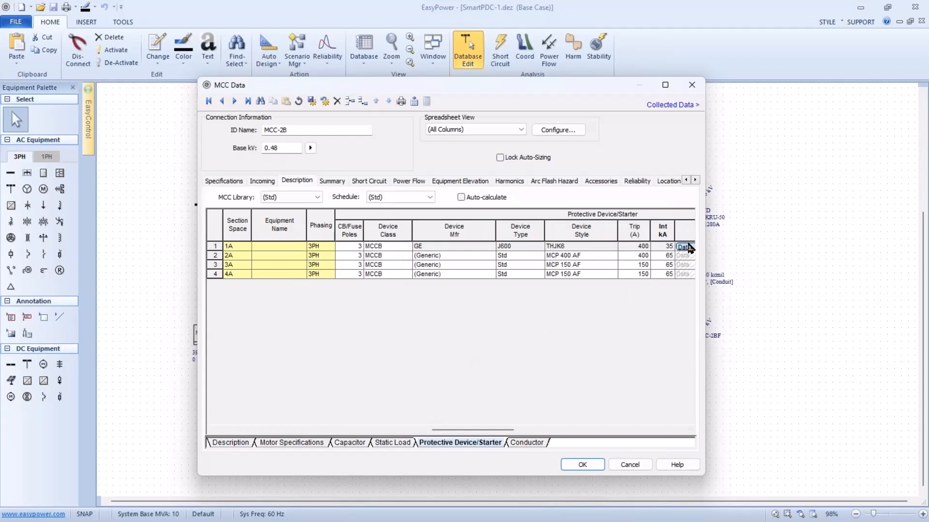
pyautogui.click(686, 247)
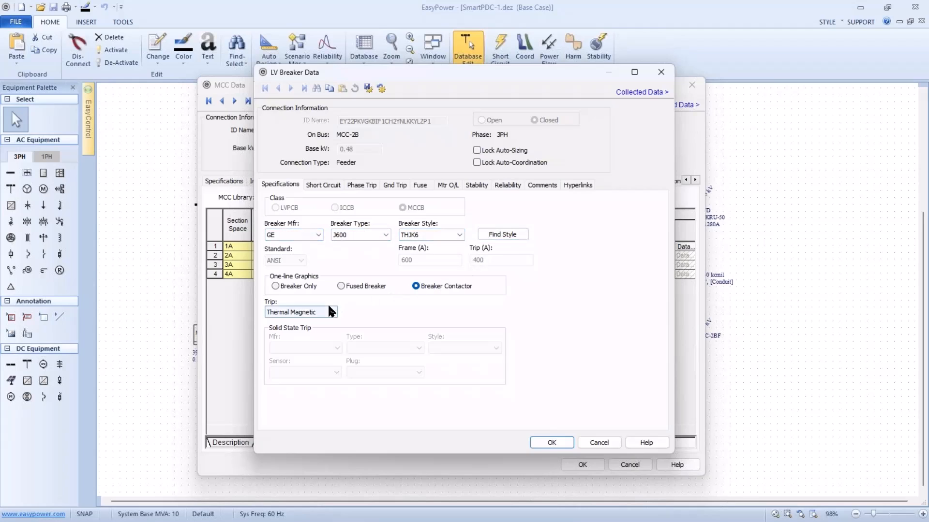
pyautogui.click(323, 186)
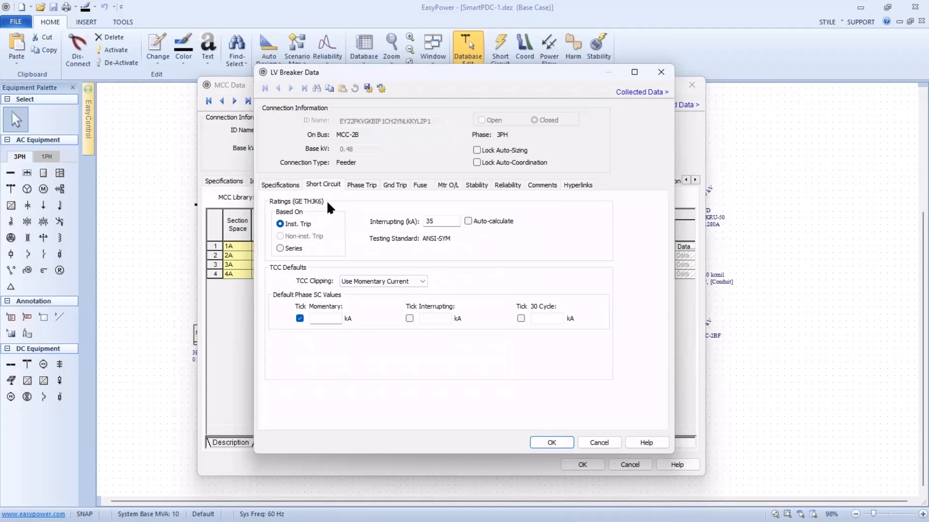
pyautogui.click(468, 221)
pyautogui.click(369, 186)
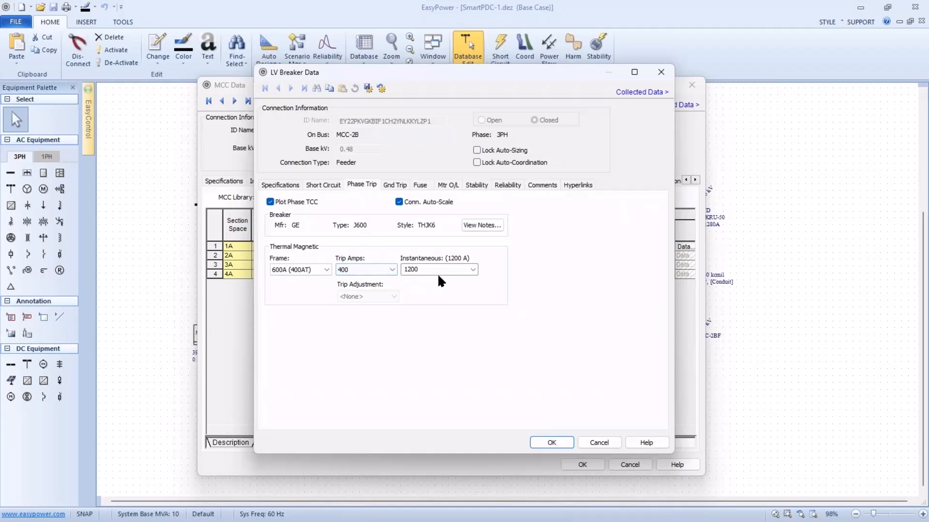
pyautogui.click(545, 443)
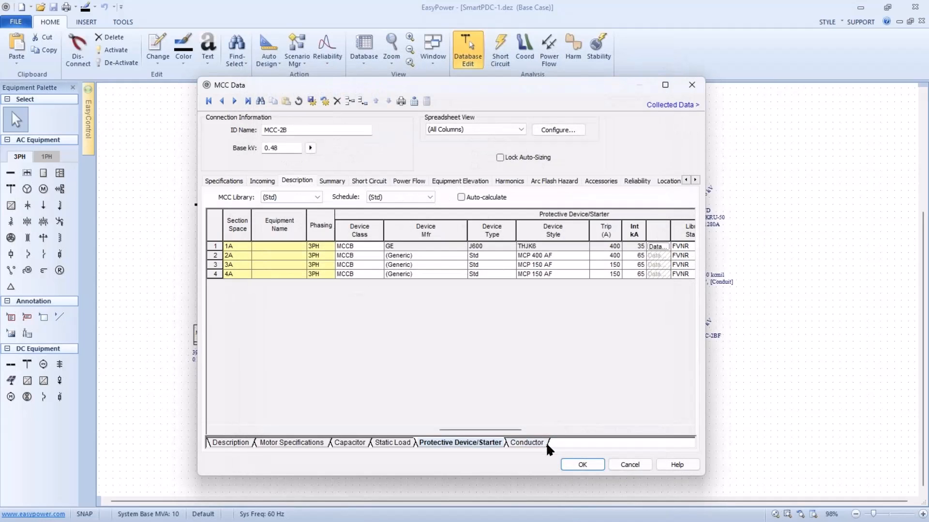
# Accept MCC-2B's equipment data and plot its time-current curves in coordination mode.
pyautogui.click(579, 465)
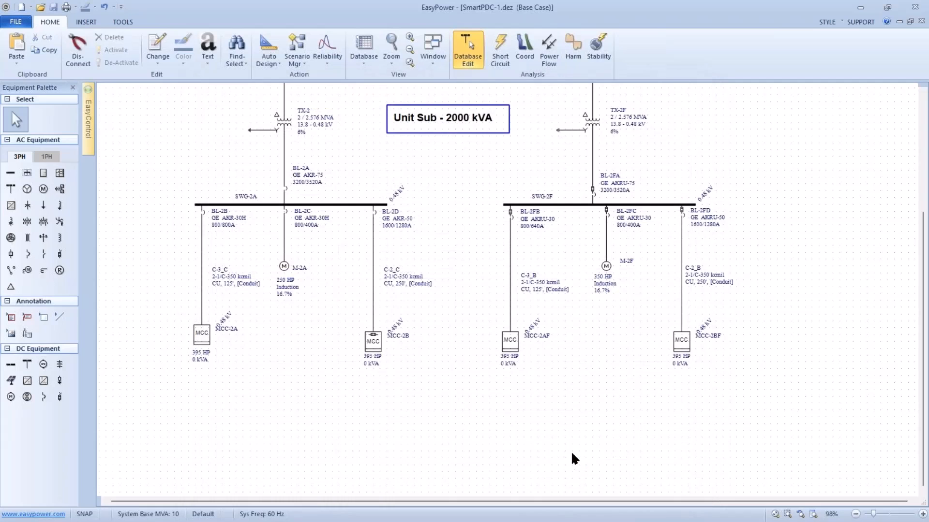
pyautogui.click(382, 341)
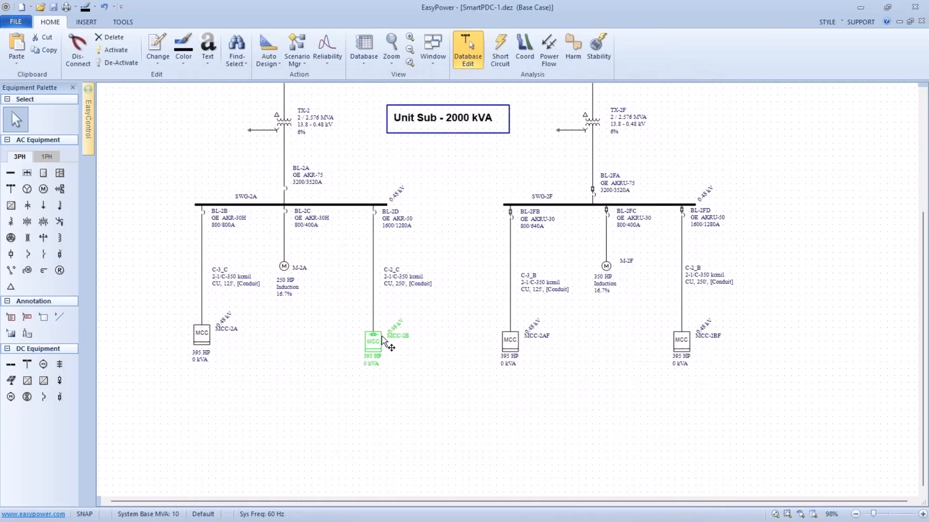
pyautogui.click(525, 49)
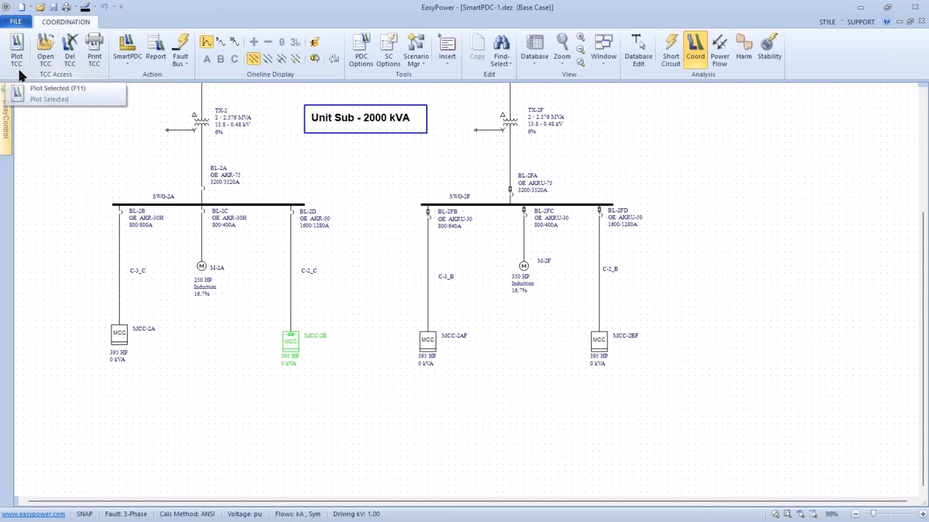
pyautogui.click(17, 49)
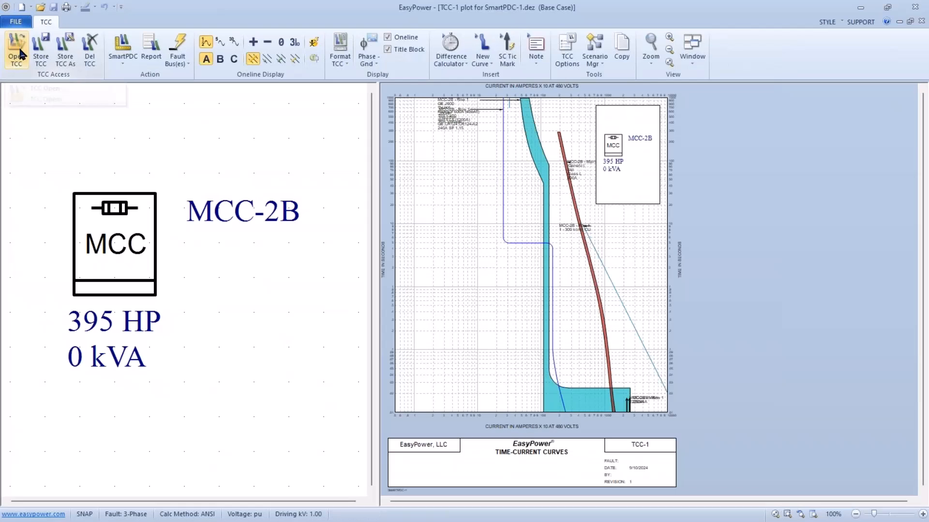
# Hide the one-line and title block on the plot, and spread the breaker, motor and main fuse labels clear of each other.
pyautogui.click(390, 49)
pyautogui.click(387, 37)
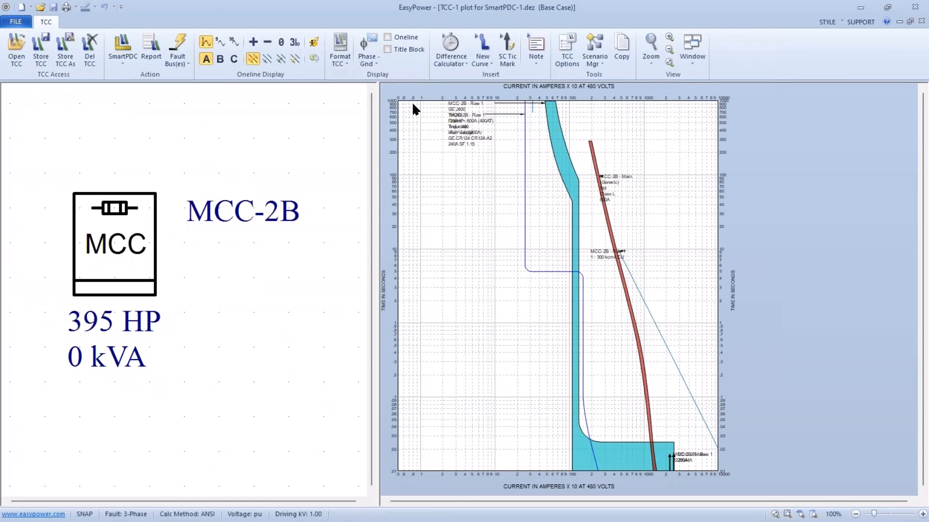
pyautogui.moveTo(448, 134); pyautogui.dragTo(474, 371)
pyautogui.moveTo(462, 131); pyautogui.dragTo(482, 260)
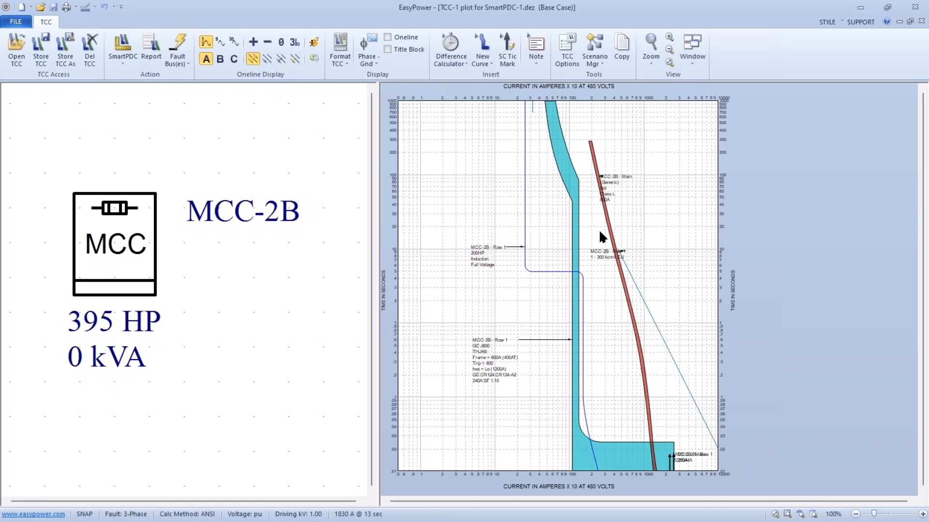
pyautogui.moveTo(613, 188); pyautogui.dragTo(648, 205)
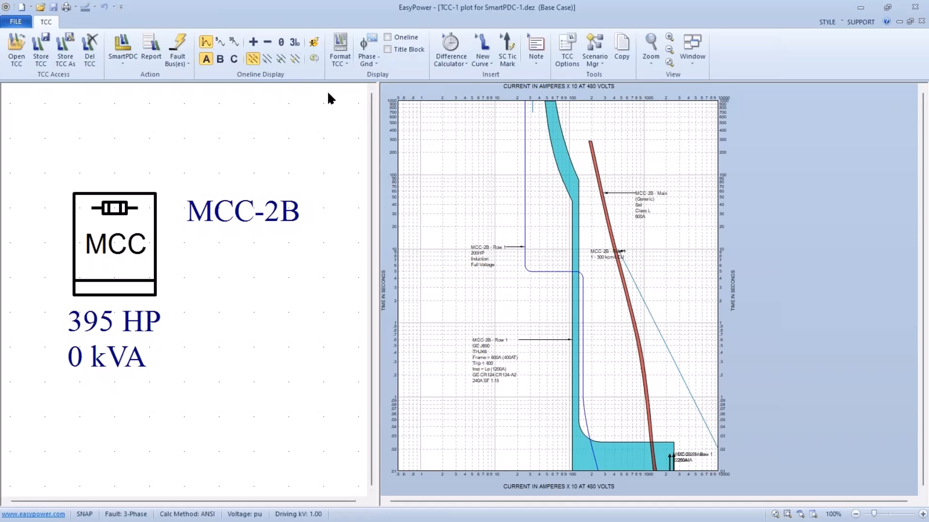
# Auto-coordinate the MCC-2B devices on the plot with SmartPDC and bring the low-time region of the curves into view.
pyautogui.click(128, 53)
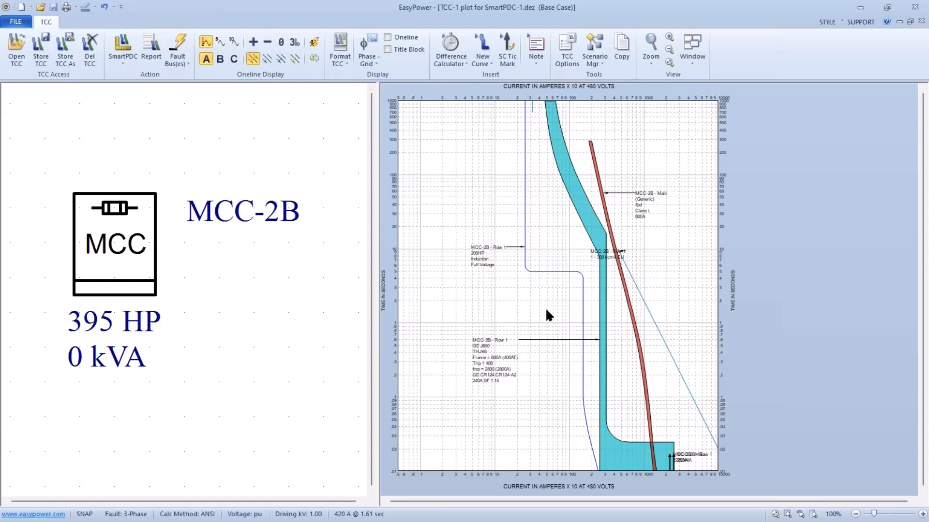
pyautogui.moveTo(591, 320); pyautogui.dragTo(514, 221)
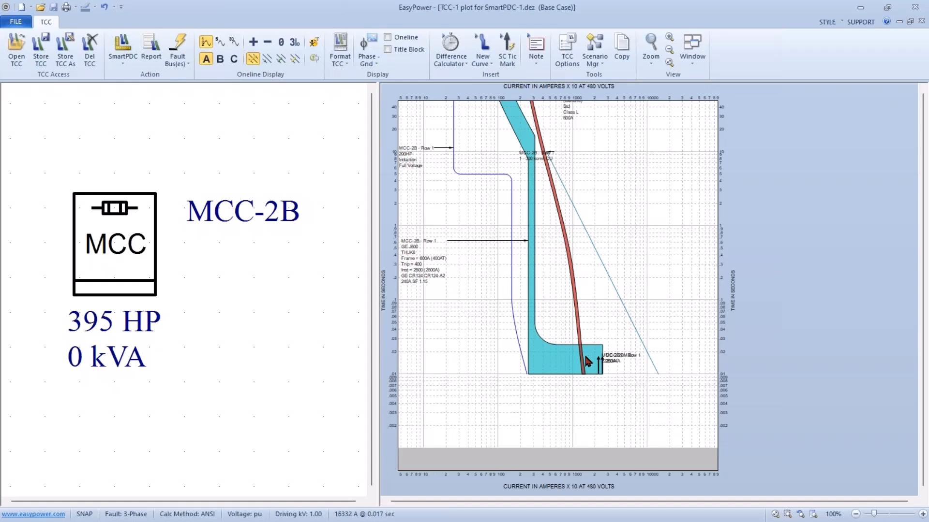
# Shift the main fuse curve toward higher currents, trying 2000A and settling on a 1500A fuse.
pyautogui.moveTo(582, 360)
pyautogui.moveTo(572, 270)
pyautogui.click(567, 240)
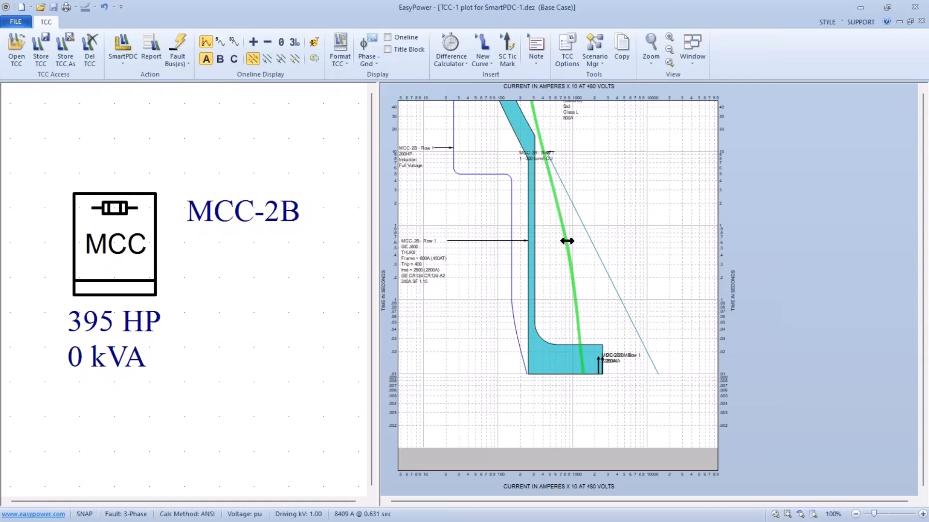
pyautogui.moveTo(570, 242); pyautogui.dragTo(590, 249)
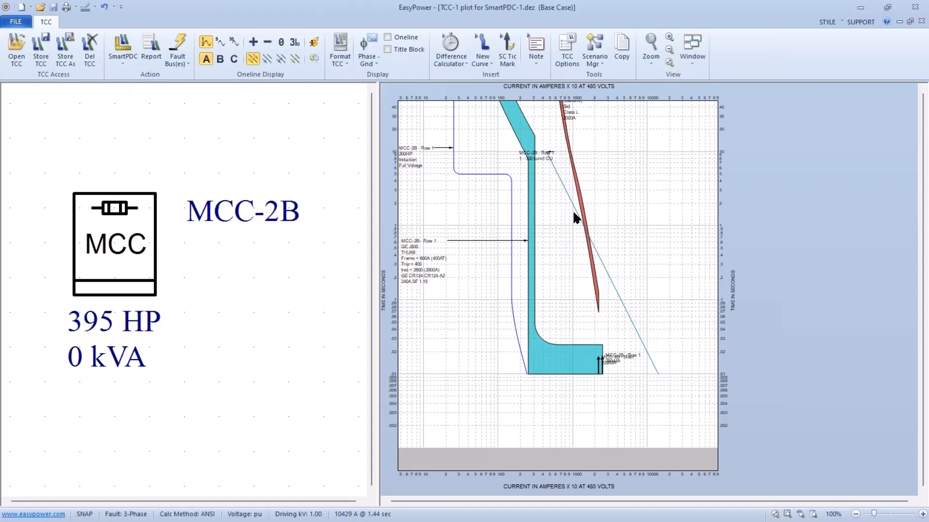
pyautogui.moveTo(576, 197); pyautogui.dragTo(570, 205)
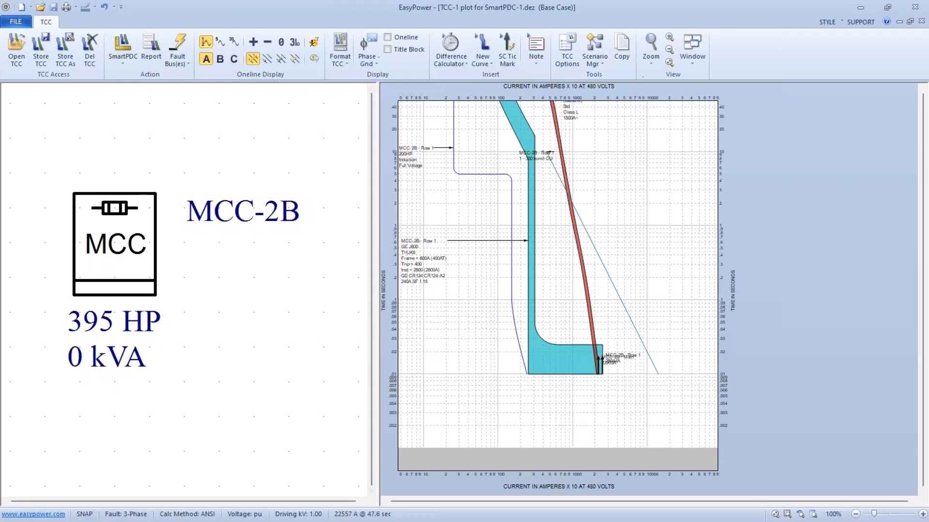
# Review the Auto Coordination Phase Report for the main fuse and the Row 1 breaker, and check MCC-2B's incoming device data.
pyautogui.click(690, 59)
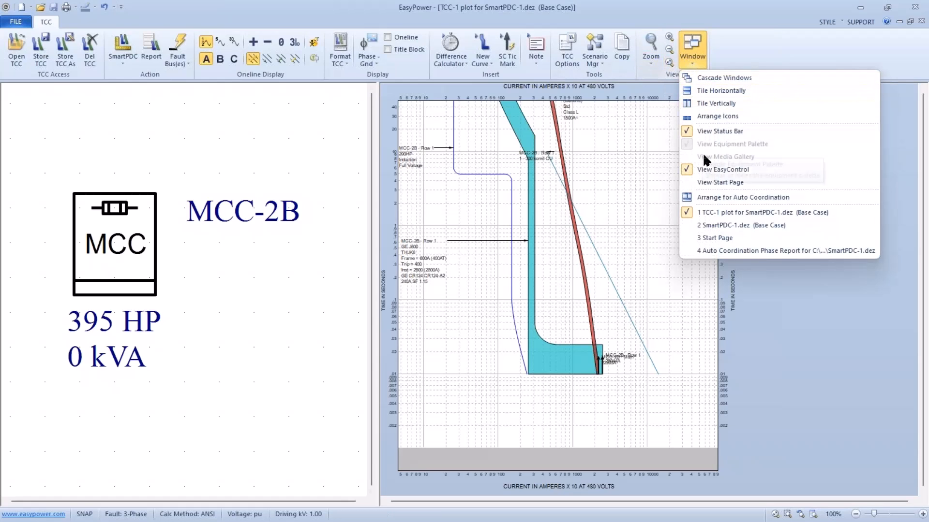
pyautogui.click(712, 251)
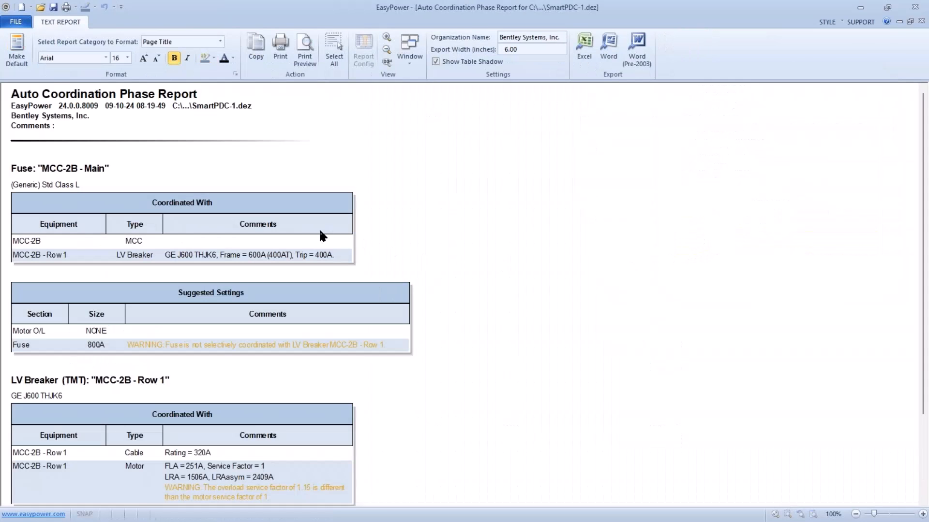
pyautogui.scroll(-3, 236, 240)
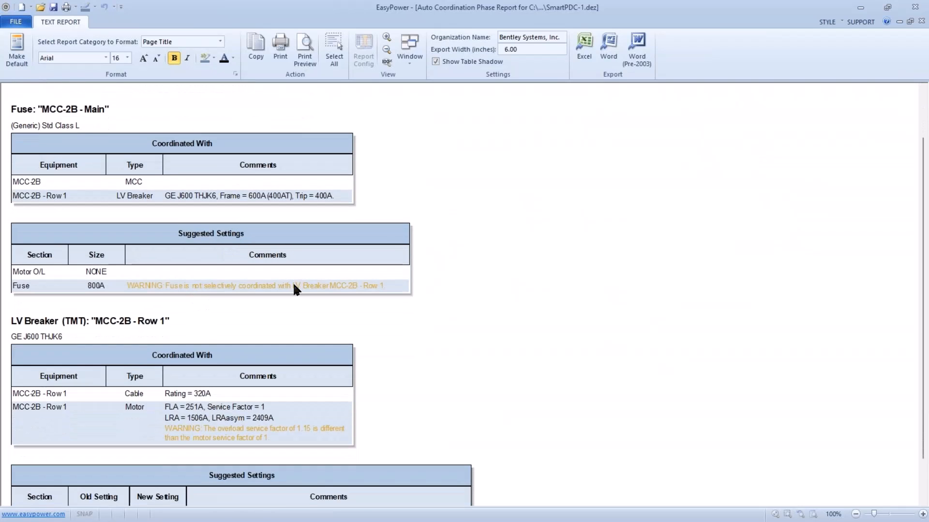
pyautogui.scroll(-3, 285, 291)
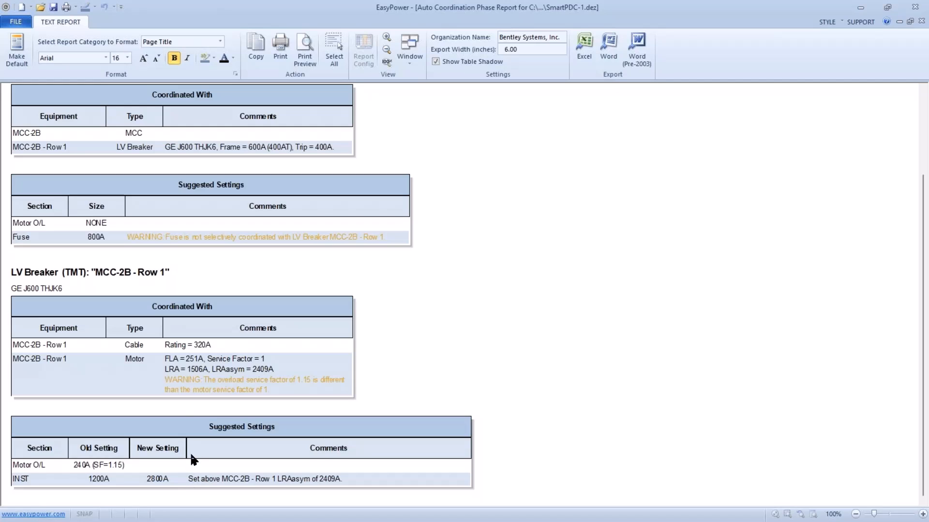
pyautogui.click(16, 21)
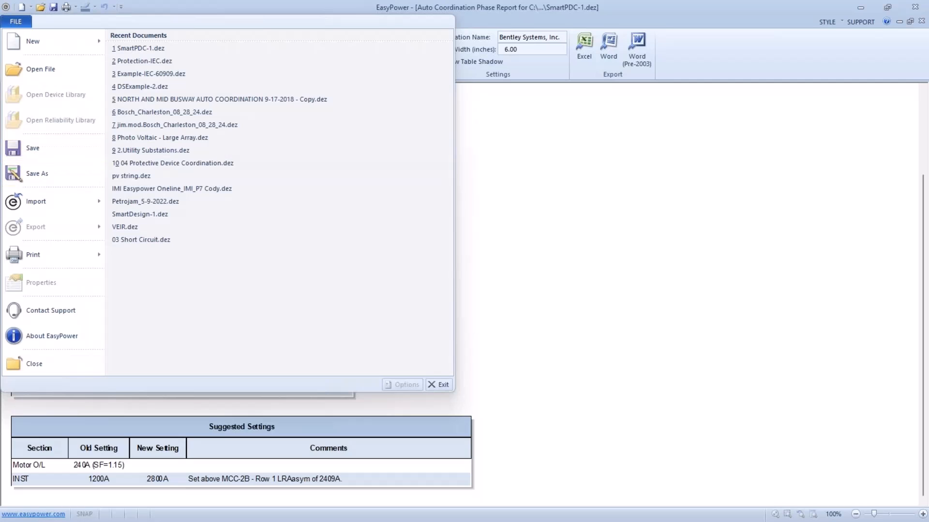
pyautogui.click(15, 362)
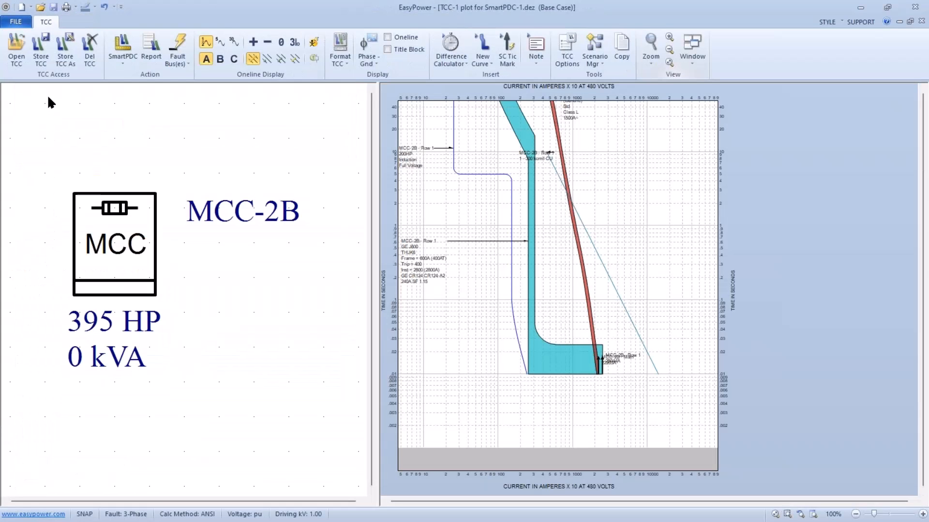
pyautogui.doubleClick(106, 216)
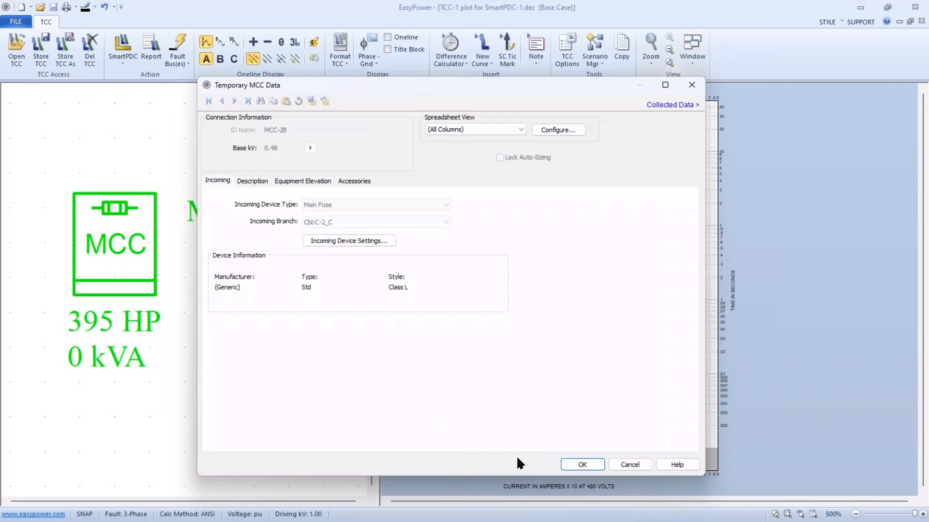
pyautogui.click(564, 458)
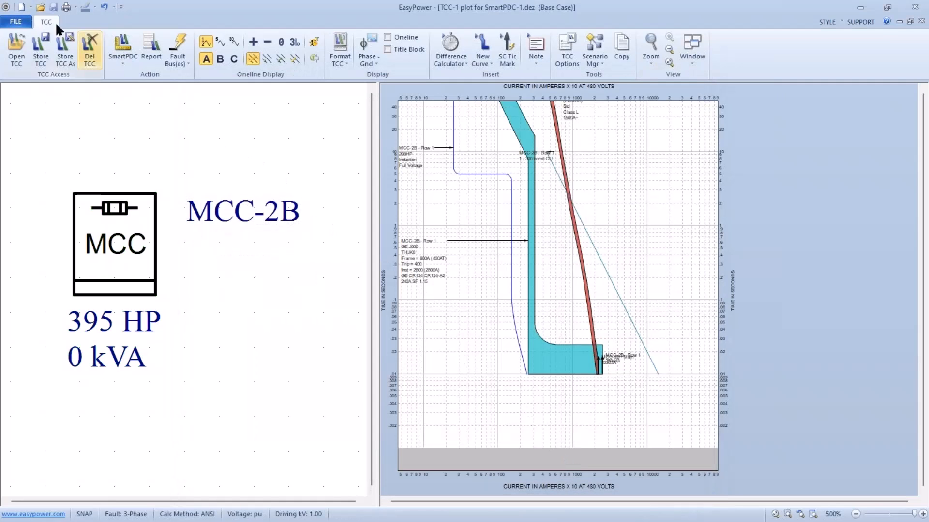
# Close the plot, storing it as TCC mcc2b, and go to Database Edit with all temporary changes saved to the database.
pyautogui.click(19, 22)
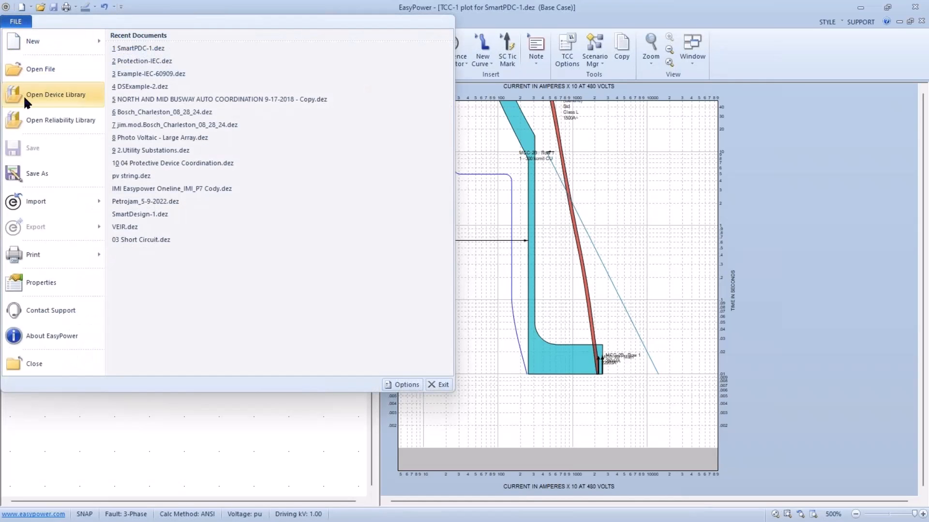
pyautogui.click(18, 356)
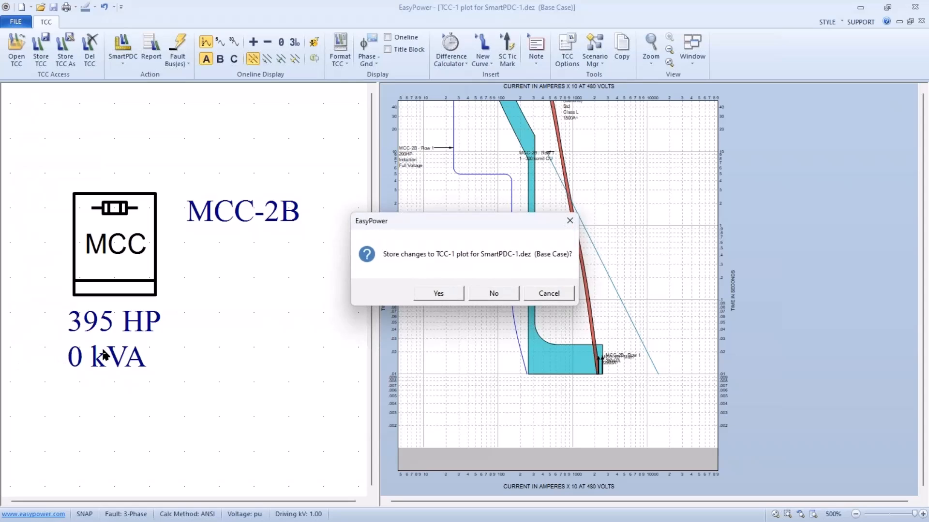
pyautogui.click(439, 295)
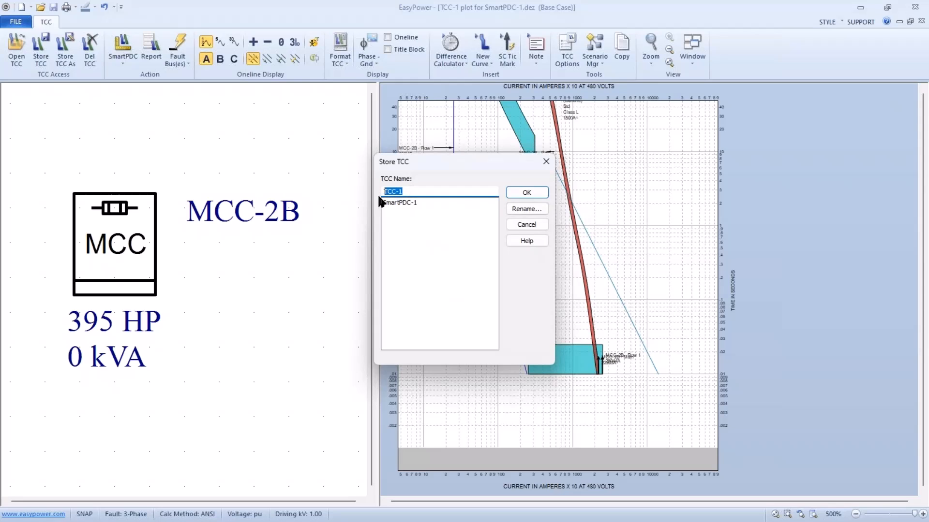
pyautogui.write('mcc2b')
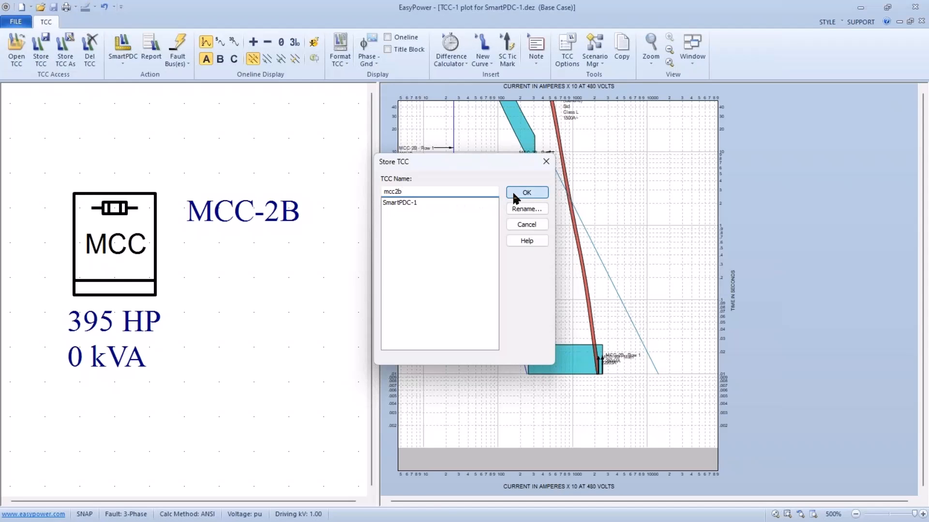
pyautogui.click(526, 192)
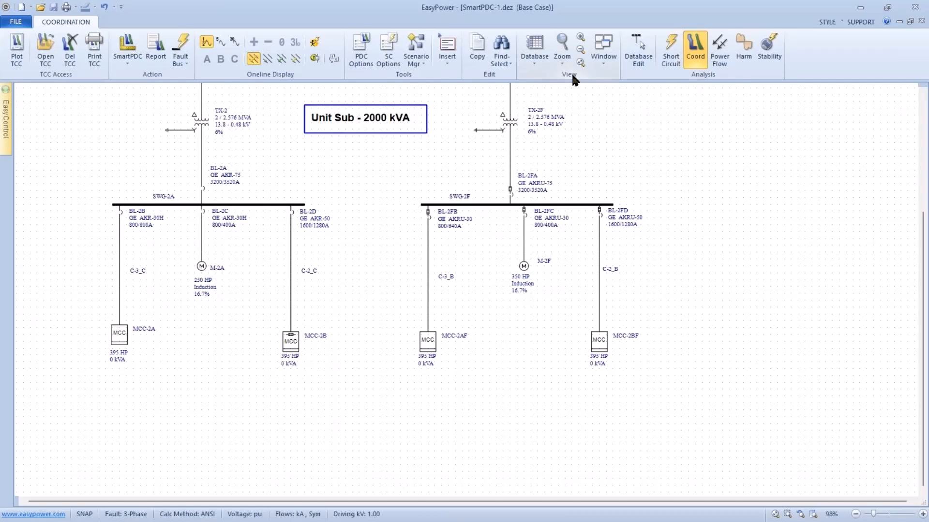
pyautogui.hotkey('ctrl', 's')
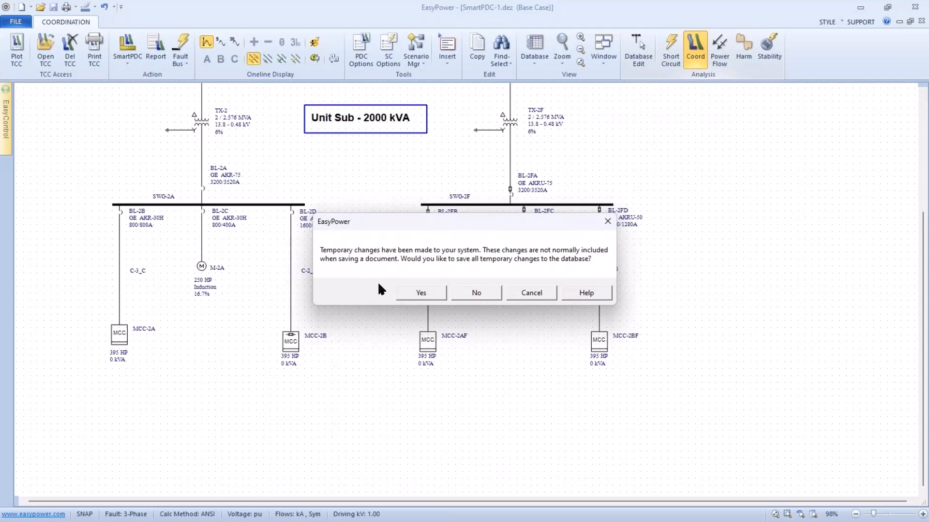
pyautogui.click(420, 293)
# Review the protective device data of MCC-2B's first row, including the specifications and auto-coordination lock of its breaker.
pyautogui.click(372, 341)
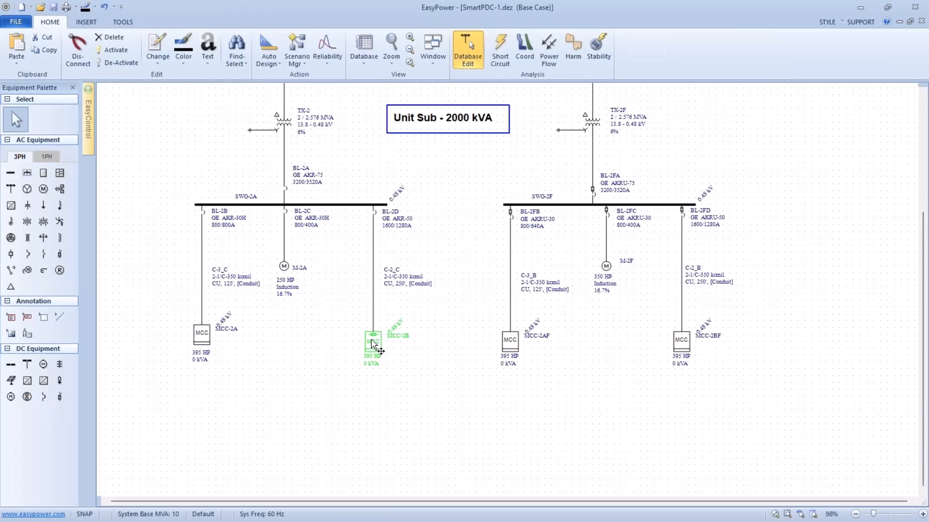
pyautogui.doubleClick(372, 341)
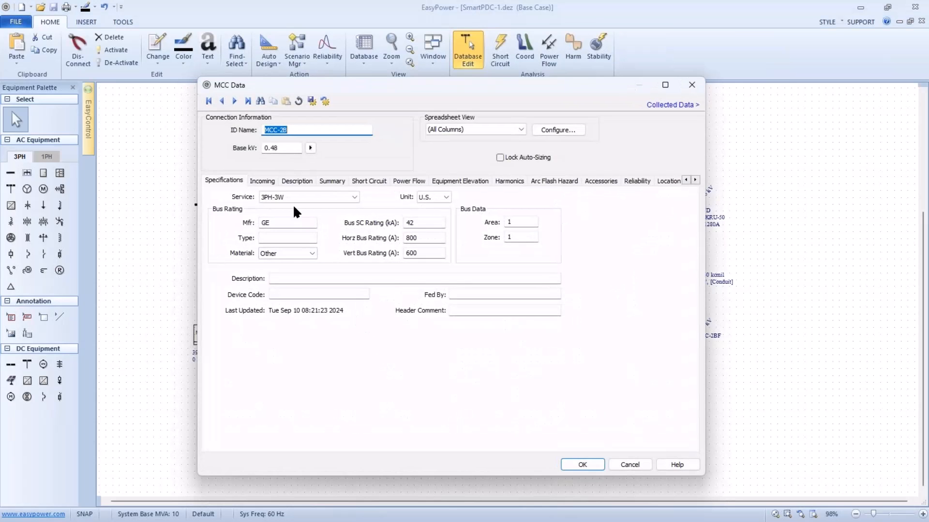
pyautogui.click(290, 184)
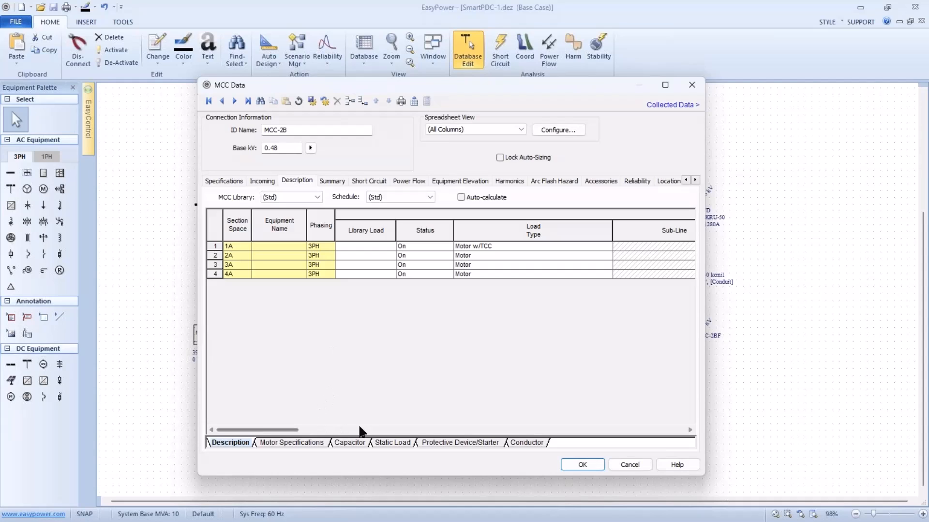
pyautogui.click(436, 443)
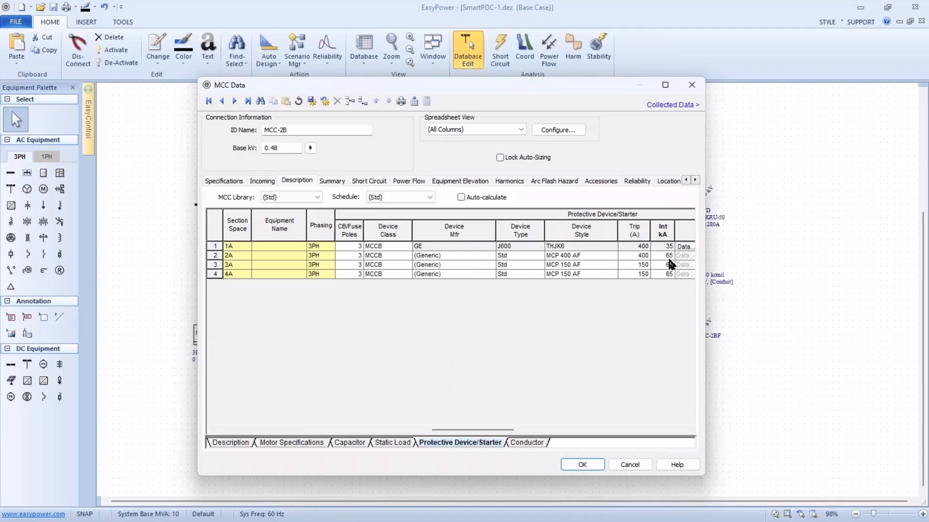
pyautogui.click(684, 248)
pyautogui.click(685, 247)
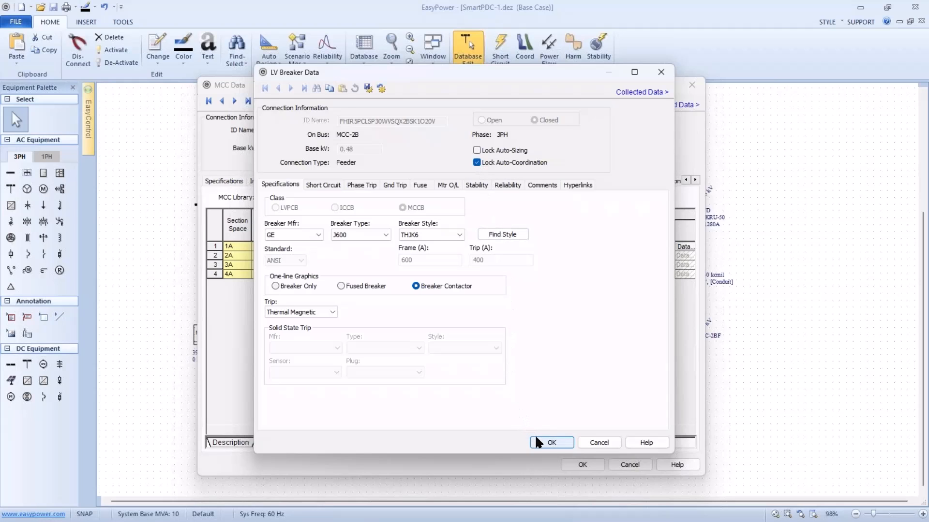
pyautogui.click(546, 442)
pyautogui.click(571, 465)
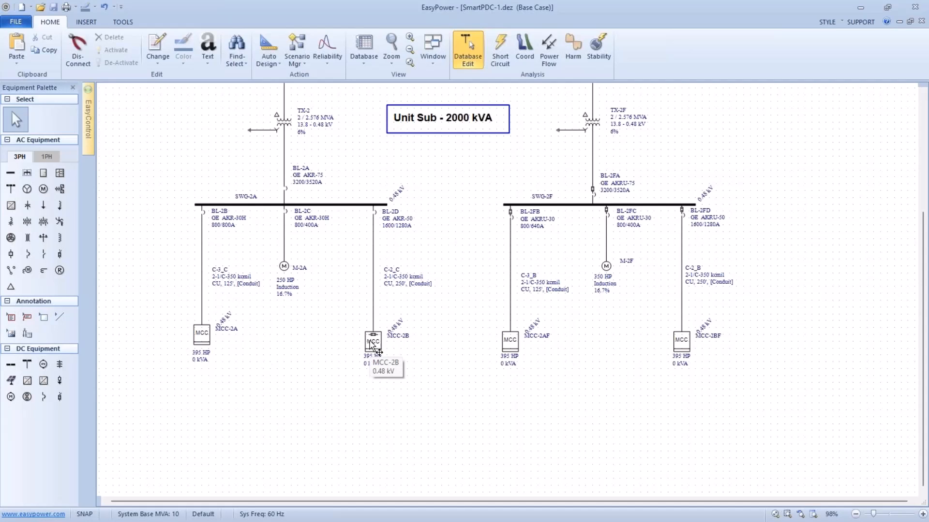
# Plot a phase and ground TCC in Coordination mode for the devices from motor M-2A up to below the MAIN SWG-A bus.
pyautogui.moveTo(334, 313); pyautogui.dragTo(352, 351)
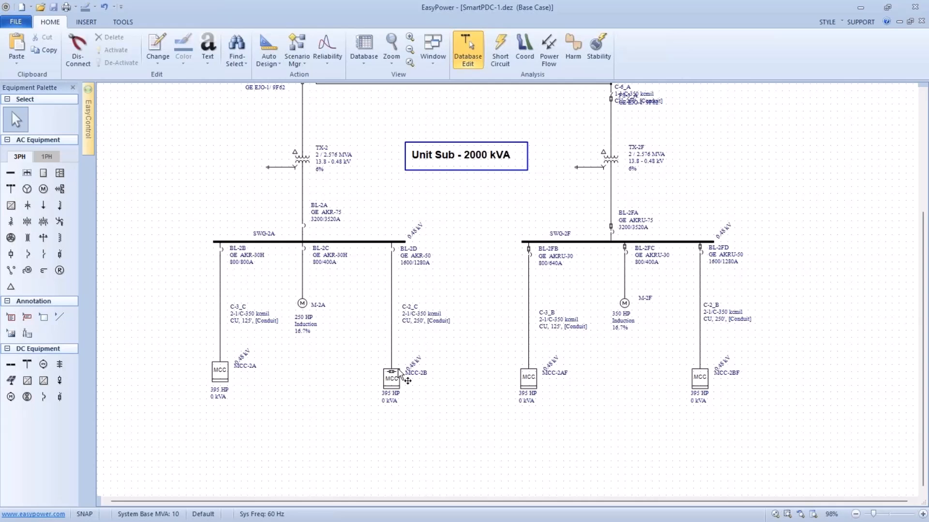
pyautogui.scroll(-4, 357, 347)
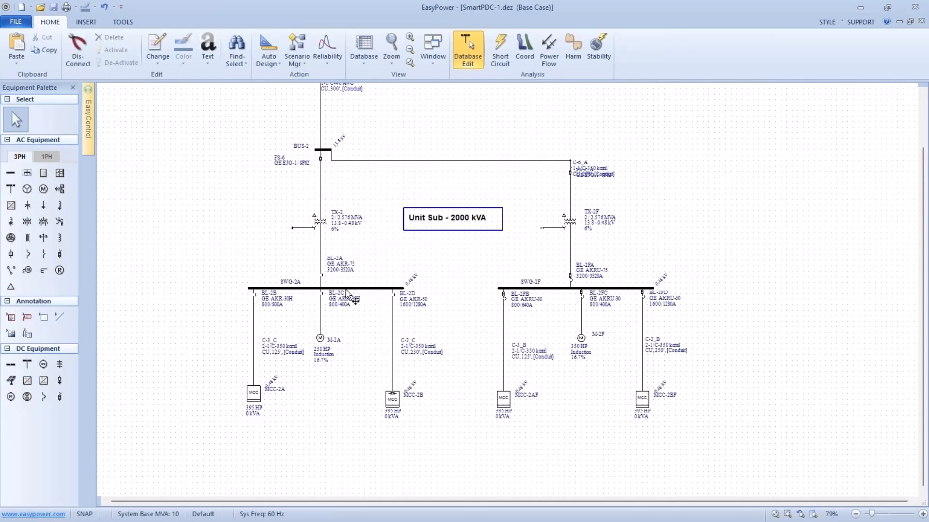
pyautogui.scroll(-4, 348, 294)
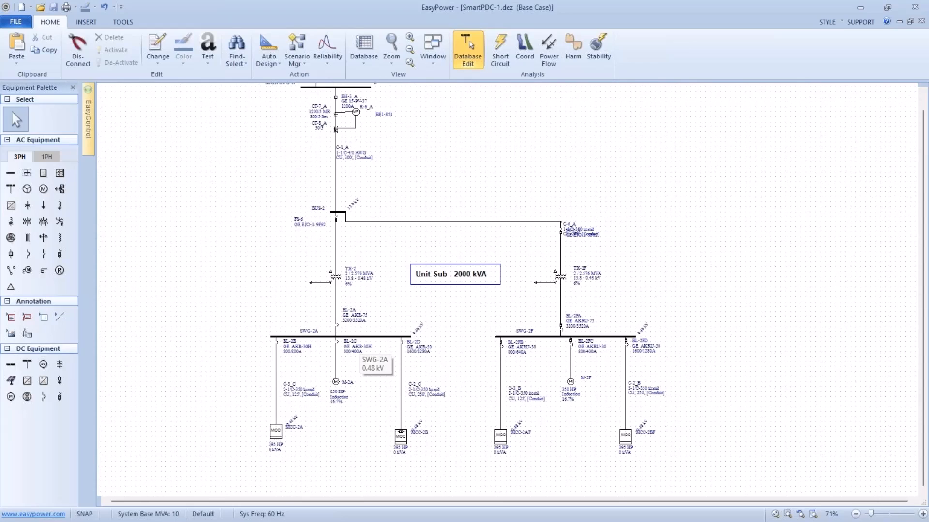
pyautogui.scroll(-1, 360, 352)
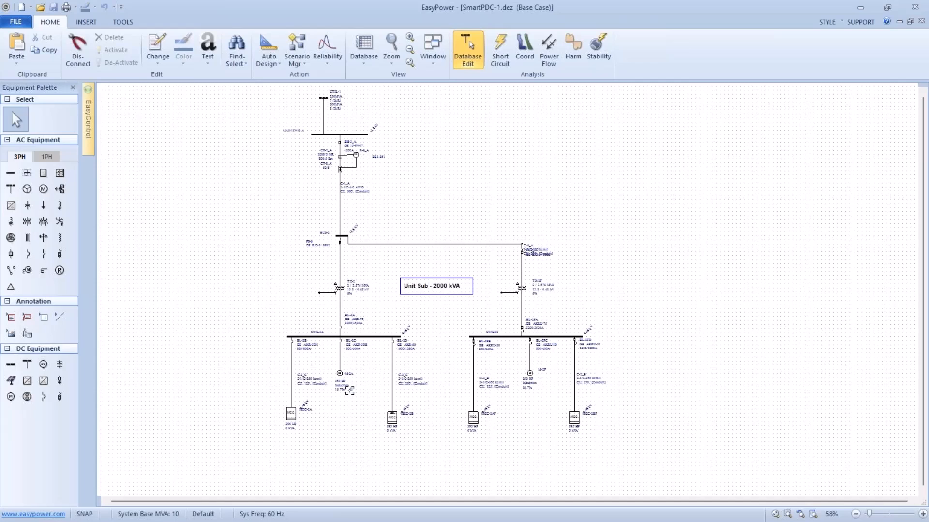
pyautogui.moveTo(352, 389); pyautogui.dragTo(324, 144)
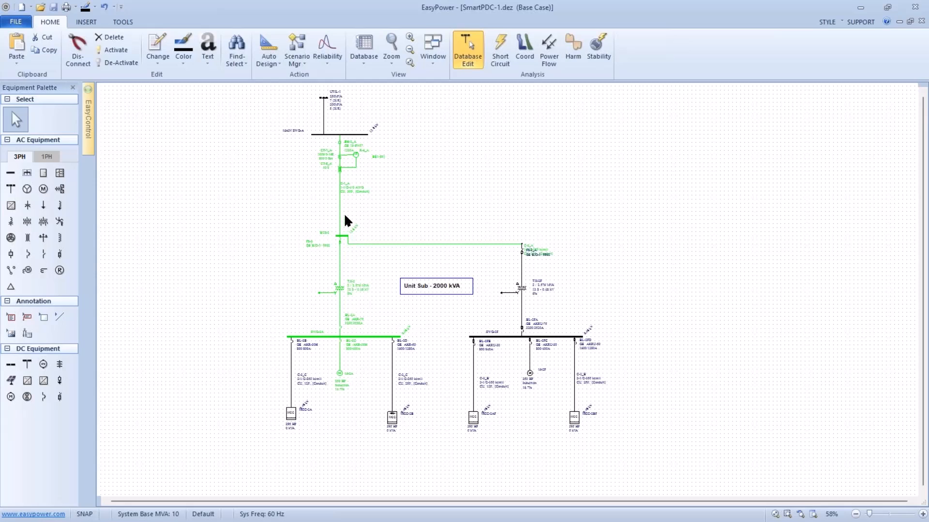
pyautogui.click(525, 51)
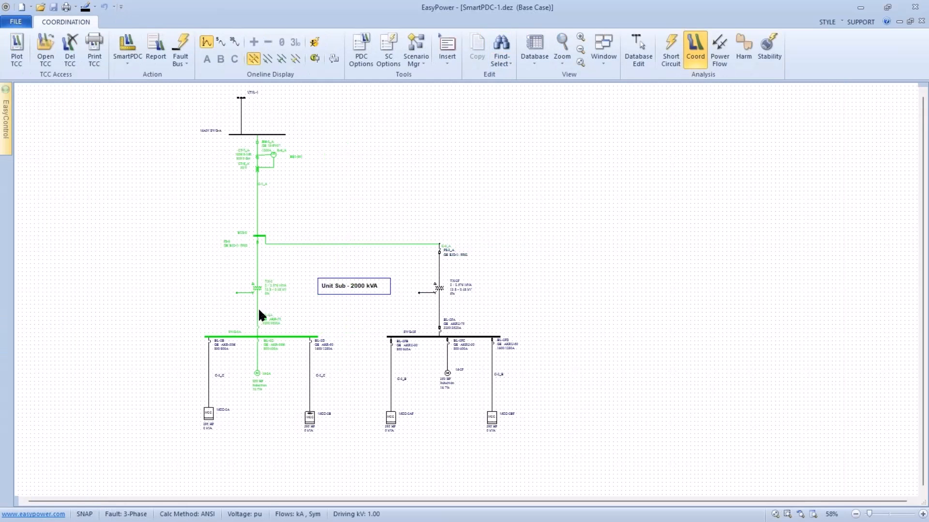
pyautogui.click(256, 335)
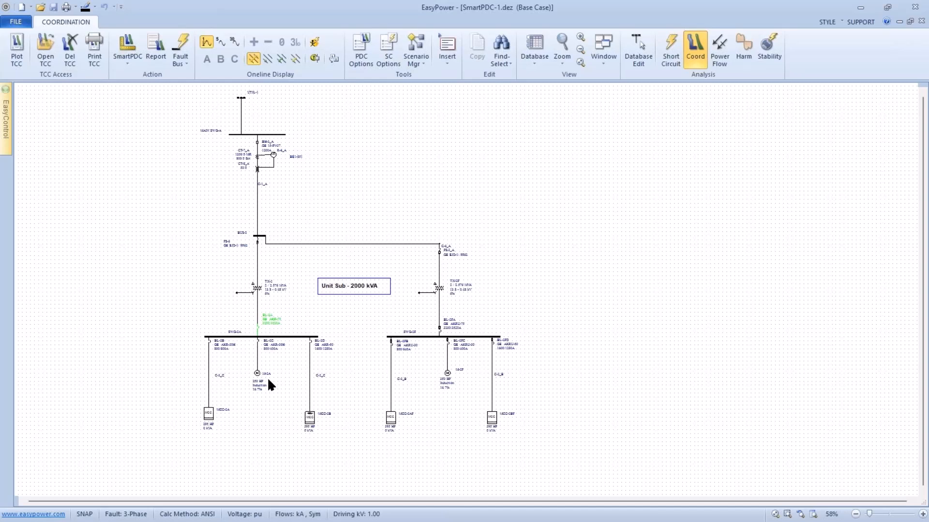
pyautogui.moveTo(269, 380); pyautogui.dragTo(238, 150)
pyautogui.click(17, 65)
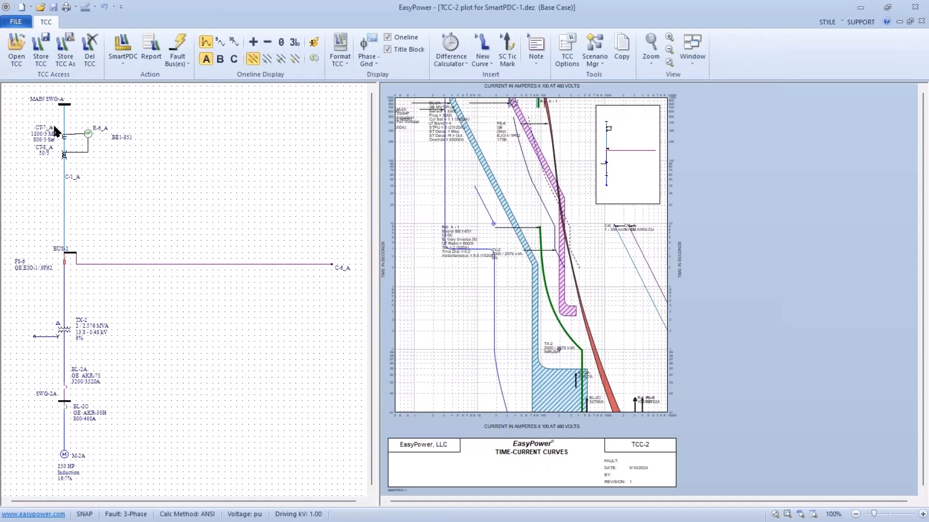
# Hide the title block and one-line on the plot and show phase coordination only.
pyautogui.click(387, 49)
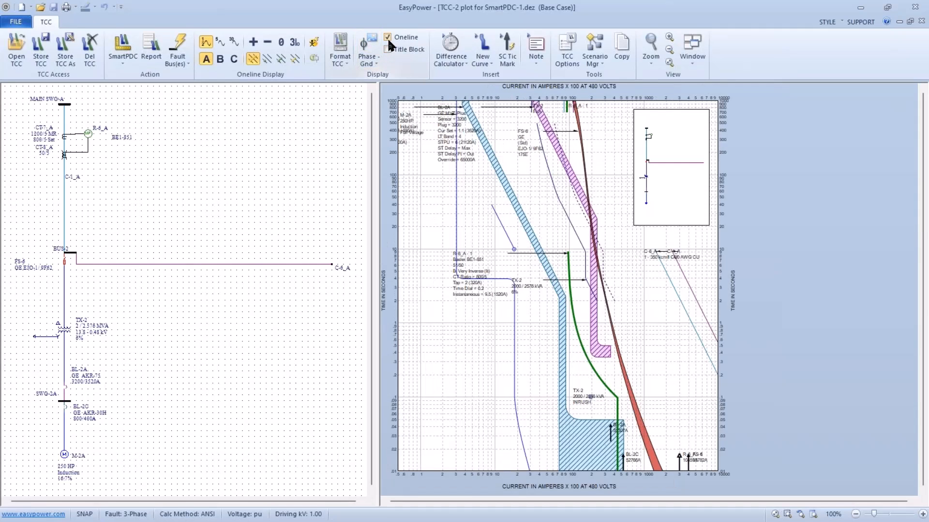
pyautogui.click(388, 37)
pyautogui.click(373, 59)
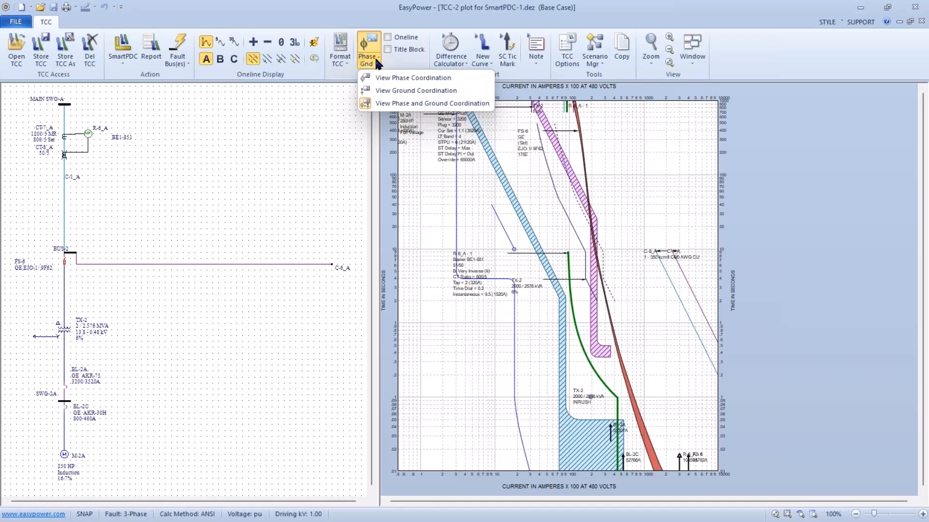
pyautogui.click(376, 77)
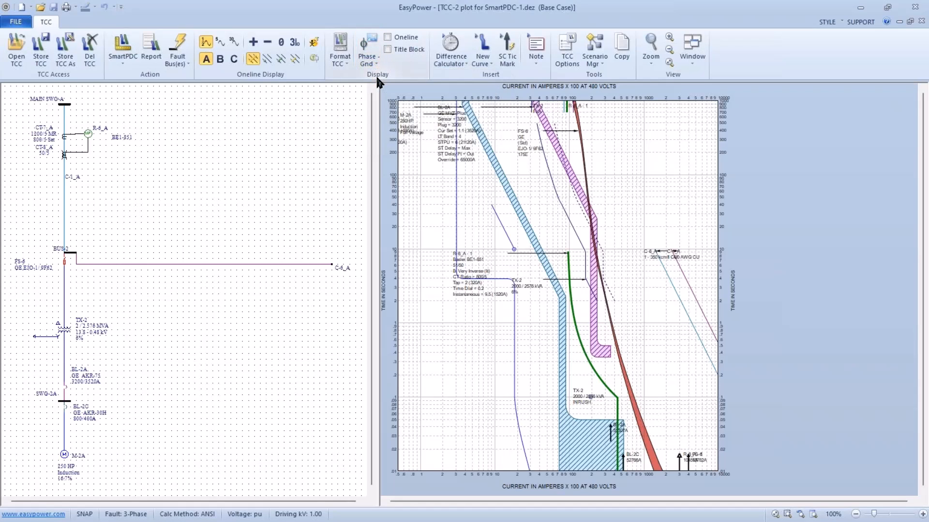
# Spread the BL-2C, R-6_A, M-2A, BL-2A and FS-6 labels on the plot clear of each other and the curves.
pyautogui.moveTo(412, 162); pyautogui.dragTo(472, 389)
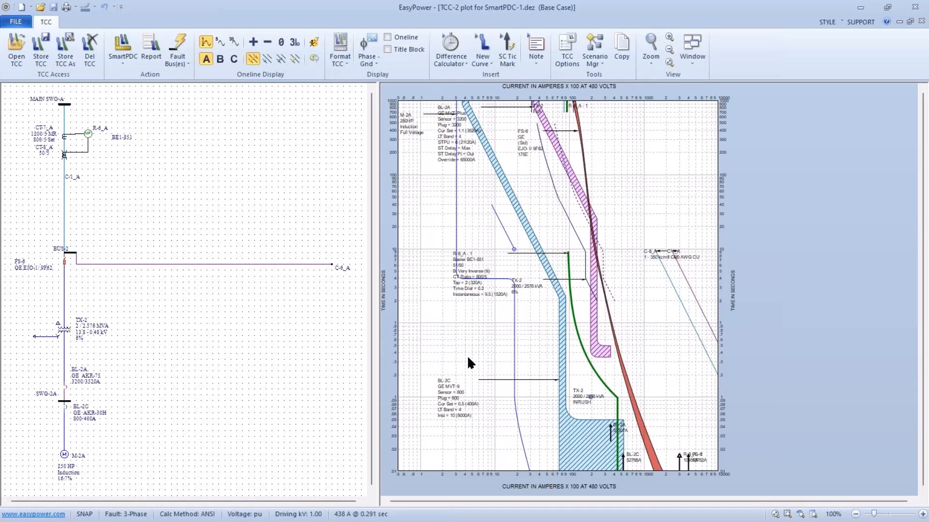
pyautogui.moveTo(464, 298); pyautogui.dragTo(444, 349)
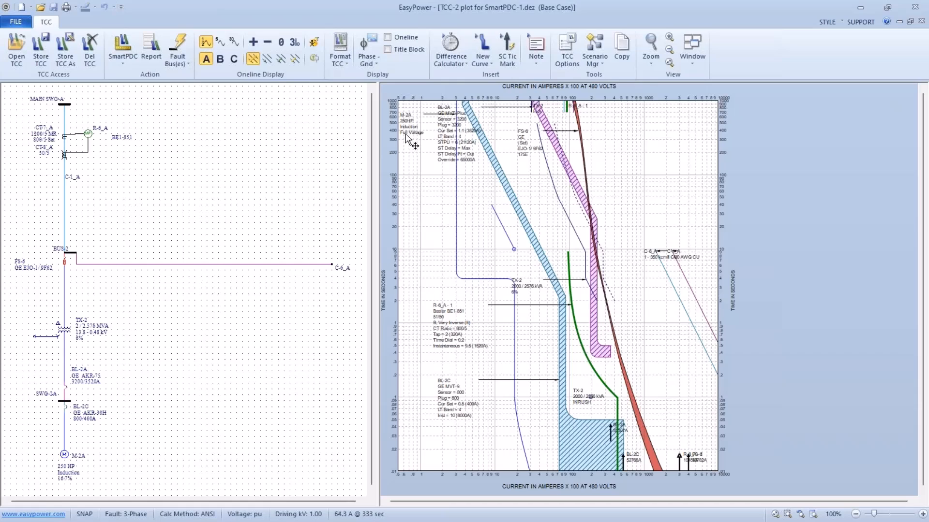
pyautogui.moveTo(408, 140); pyautogui.dragTo(429, 228)
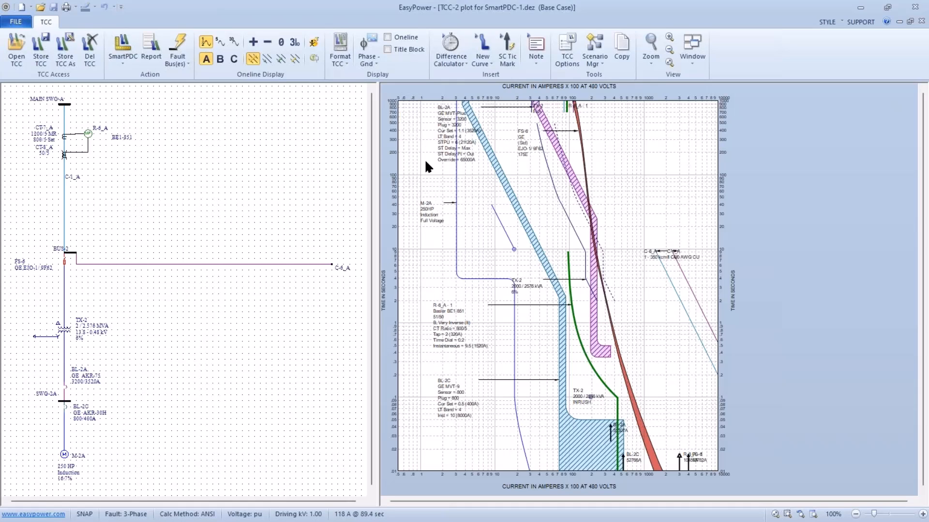
pyautogui.moveTo(451, 155); pyautogui.dragTo(434, 157)
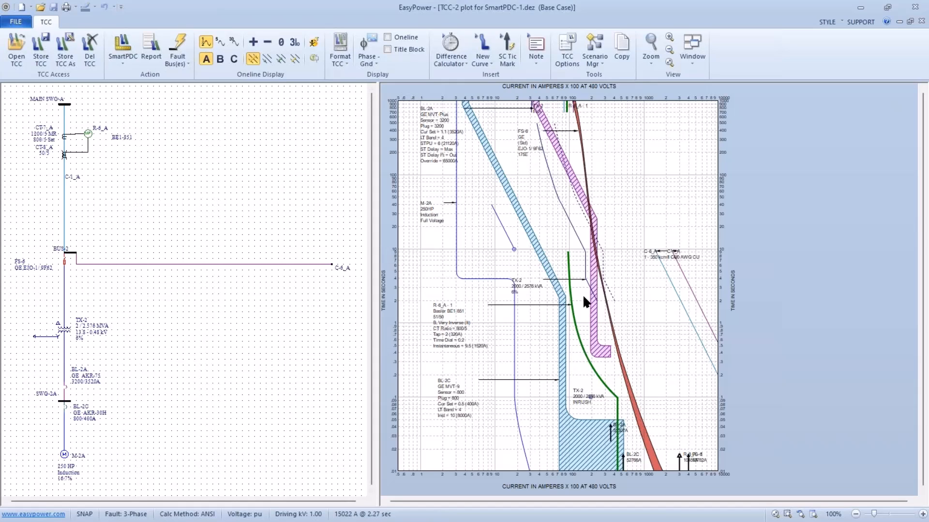
pyautogui.moveTo(591, 297)
pyautogui.moveTo(69, 384)
pyautogui.moveTo(534, 152); pyautogui.dragTo(622, 176)
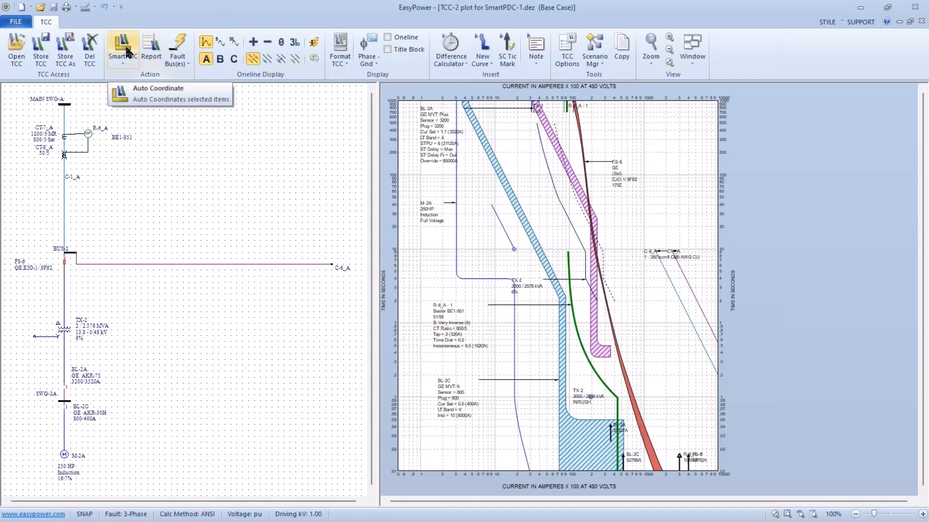
# Check the Auto Coordination options with the analysis kept at Phase Only, and turn on Show Details for the report.
pyautogui.click(124, 64)
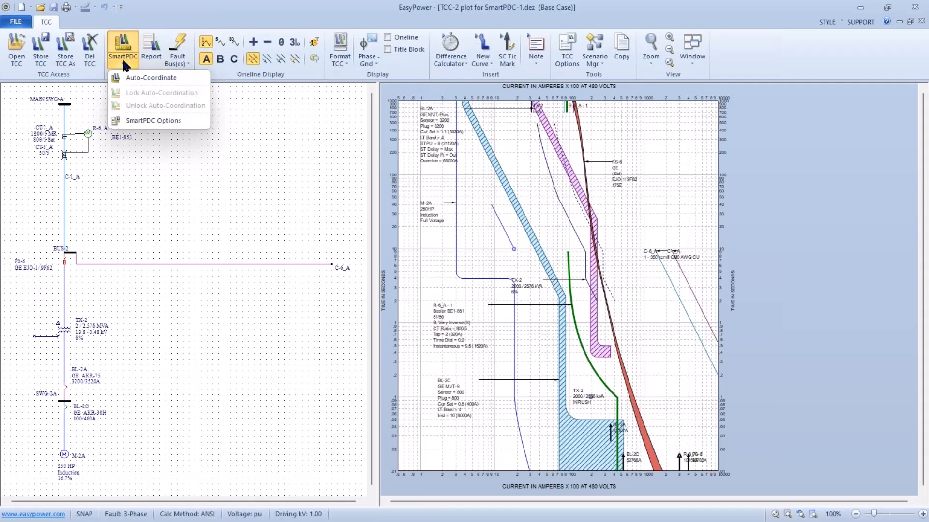
pyautogui.click(122, 120)
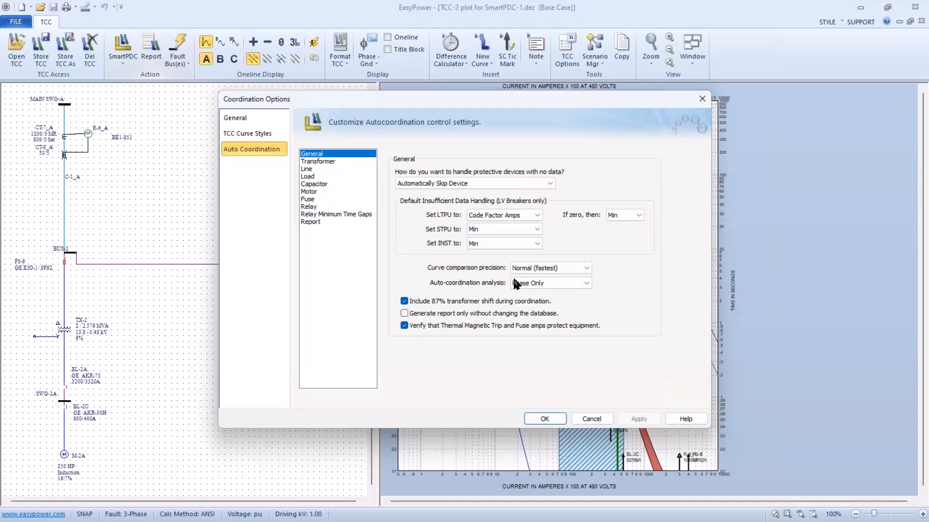
pyautogui.click(585, 284)
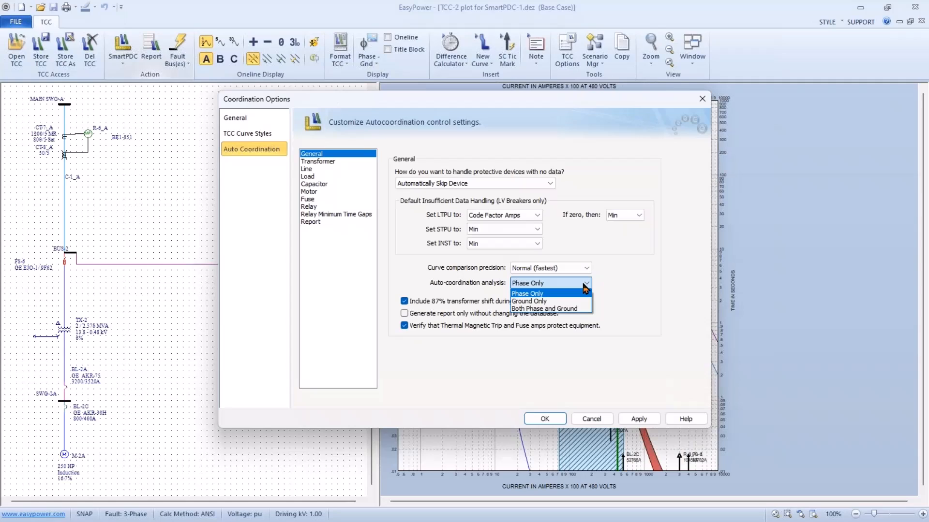
pyautogui.click(583, 284)
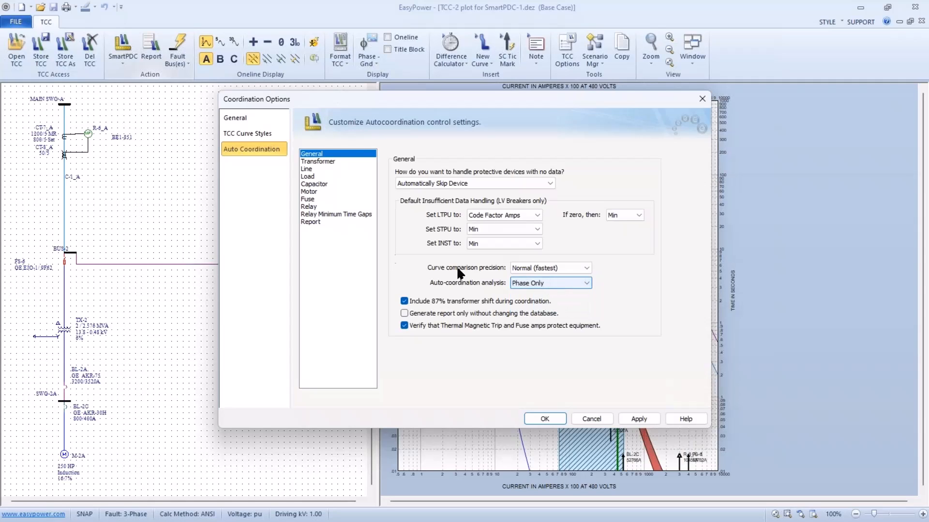
pyautogui.click(314, 222)
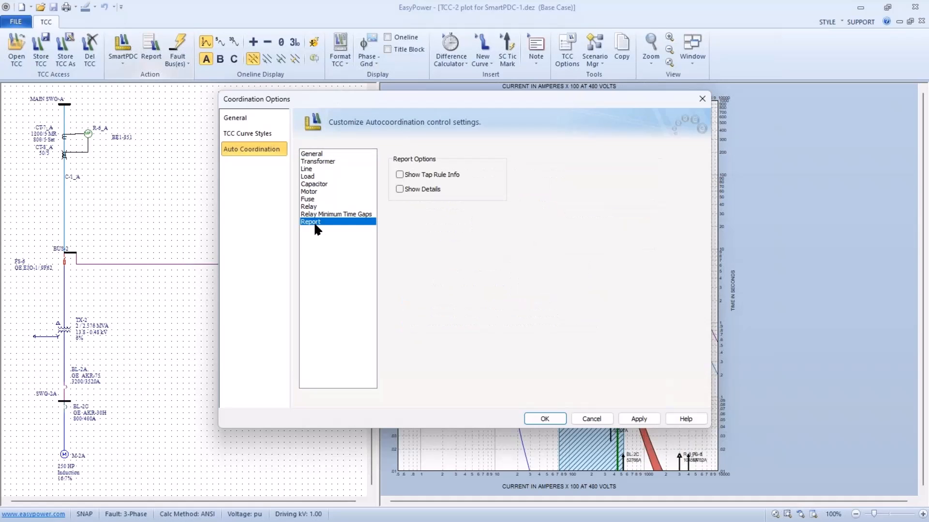
pyautogui.click(399, 189)
pyautogui.click(532, 416)
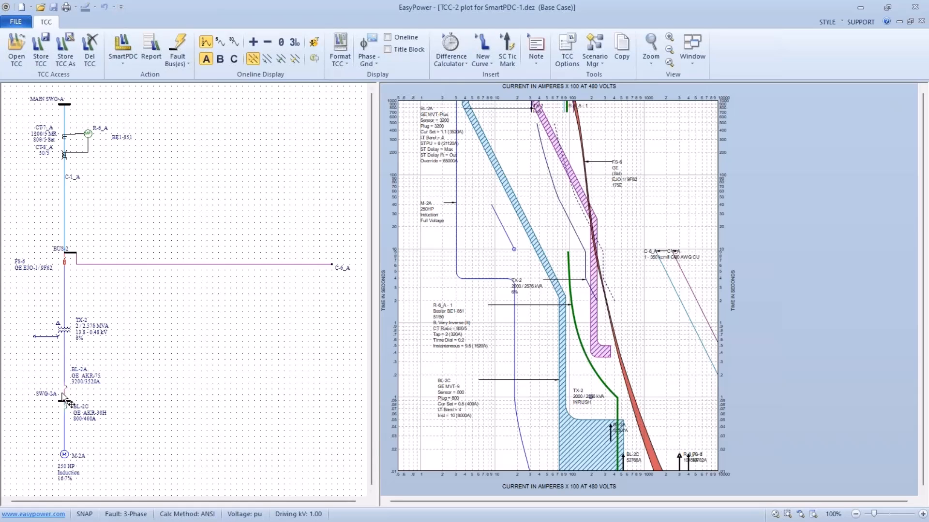
# Fault the SWG-2A bus on the one-line so the plotted curves are clipped at its fault currents.
pyautogui.click(62, 401)
pyautogui.click(61, 401)
pyautogui.click(177, 48)
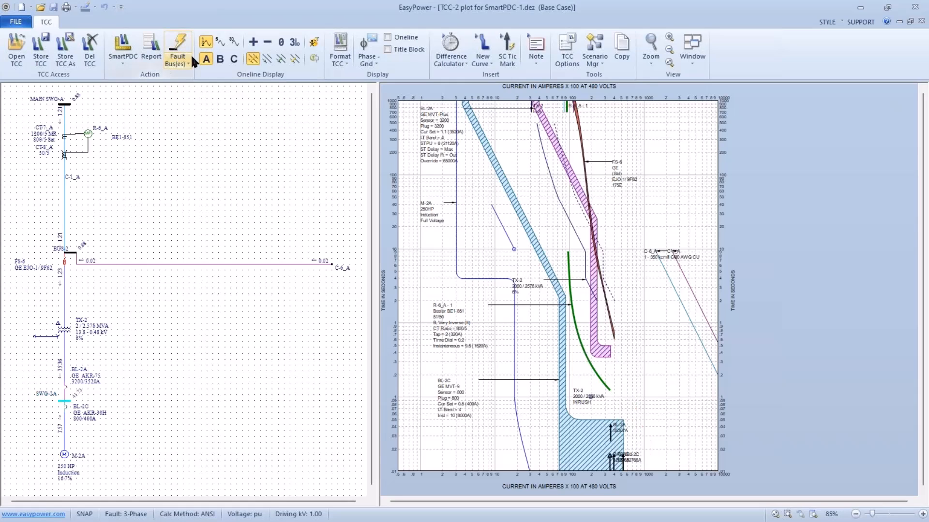
# Show the arc-flash hazard results on the one-line and place the SWG-2A result label beside its bus.
pyautogui.click(312, 42)
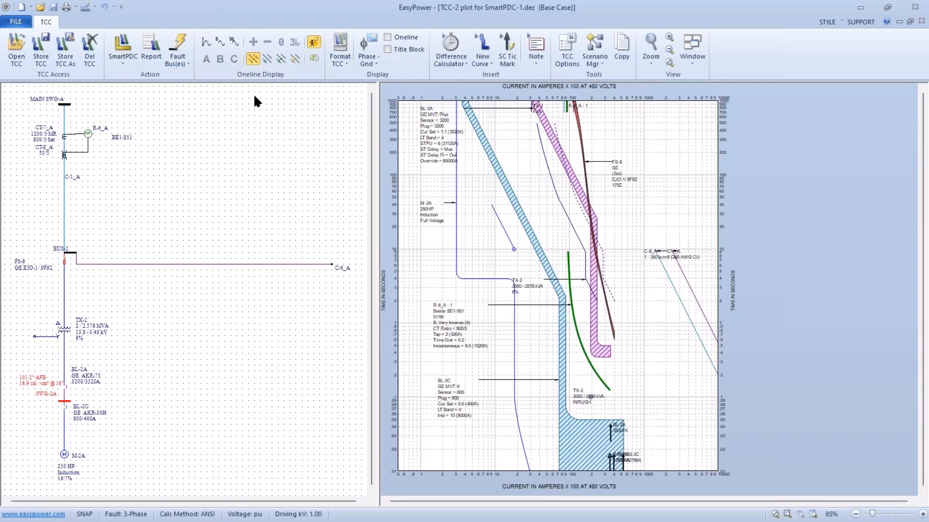
pyautogui.moveTo(24, 380); pyautogui.dragTo(79, 389)
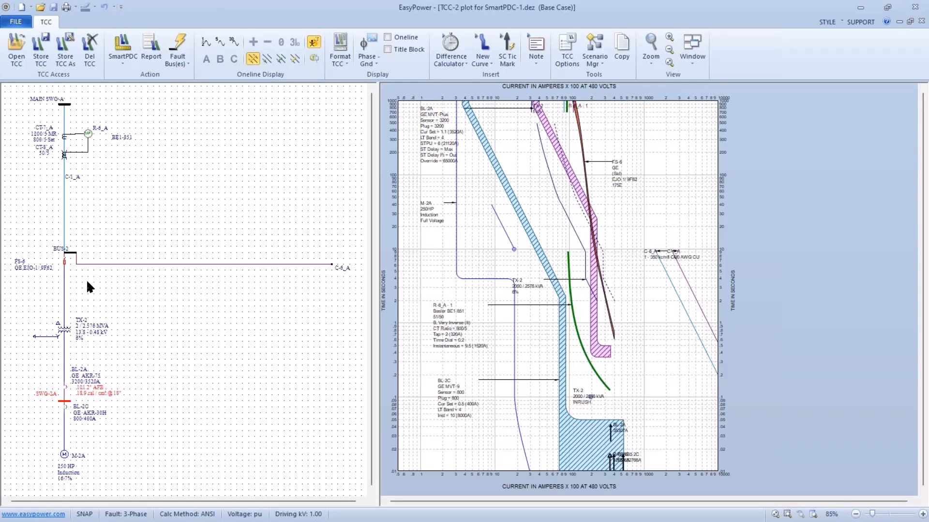
# Run SmartPDC phase auto-coordination on the devices between M-2A and MAIN SWG-A.
pyautogui.click(120, 45)
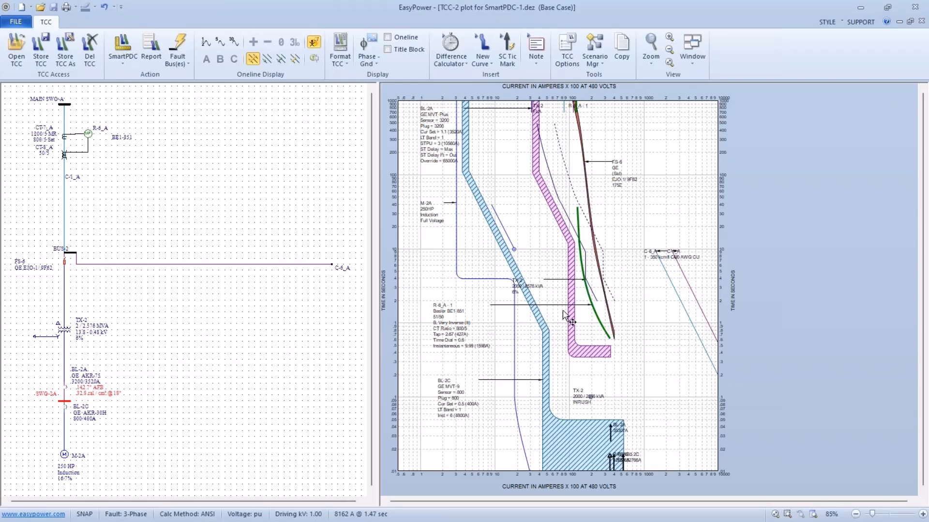
pyautogui.moveTo(570, 319)
pyautogui.moveTo(425, 123)
pyautogui.moveTo(571, 185)
# Open the Auto Coordination Phase Report and examine breaker BL-2A's coordinated equipment and suggested settings.
pyautogui.click(688, 61)
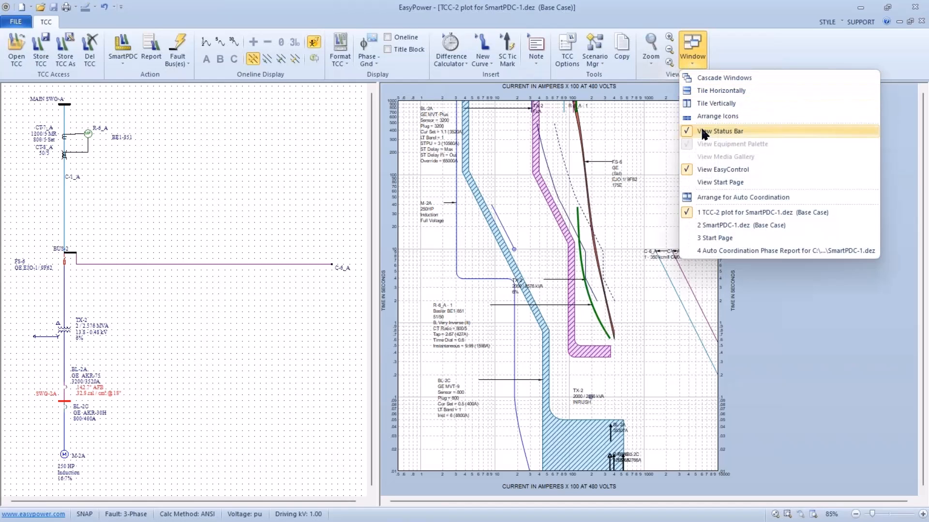
pyautogui.click(709, 251)
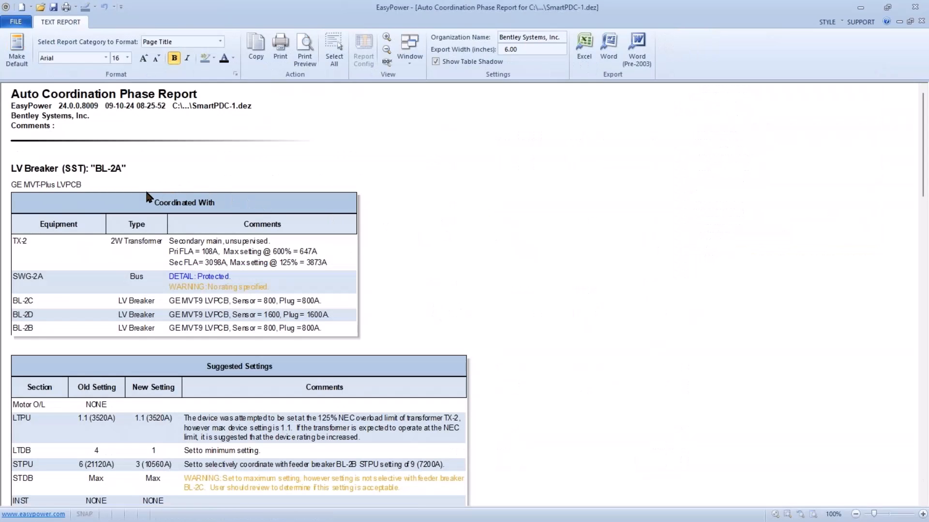
pyautogui.scroll(-2, 144, 196)
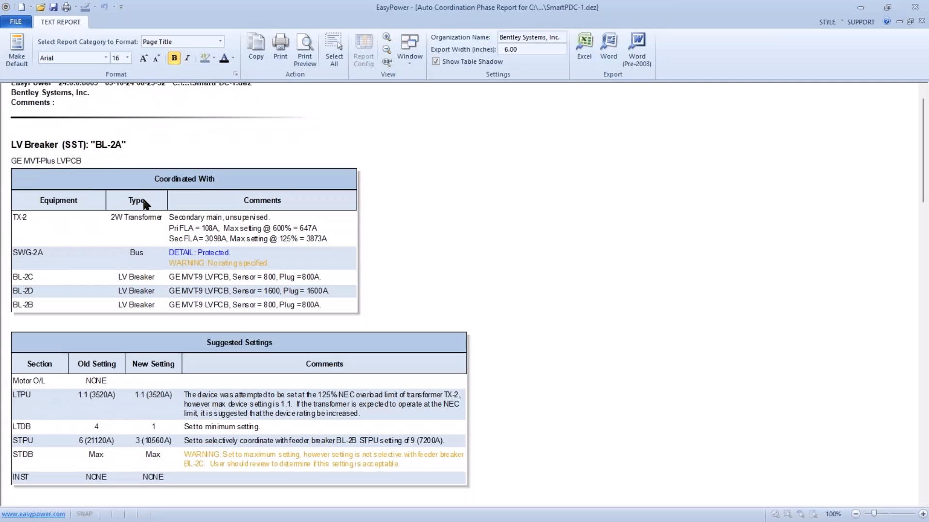
pyautogui.scroll(-2, 115, 272)
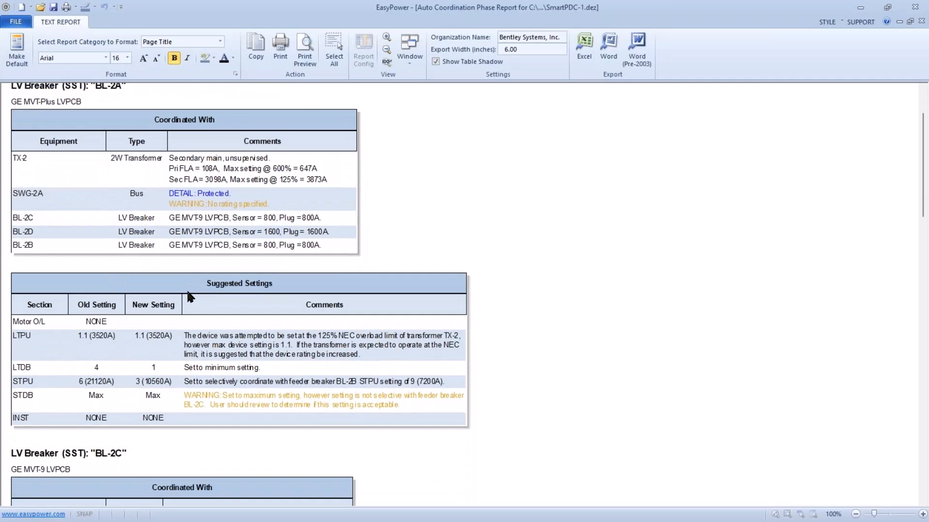
pyautogui.scroll(-2, 159, 358)
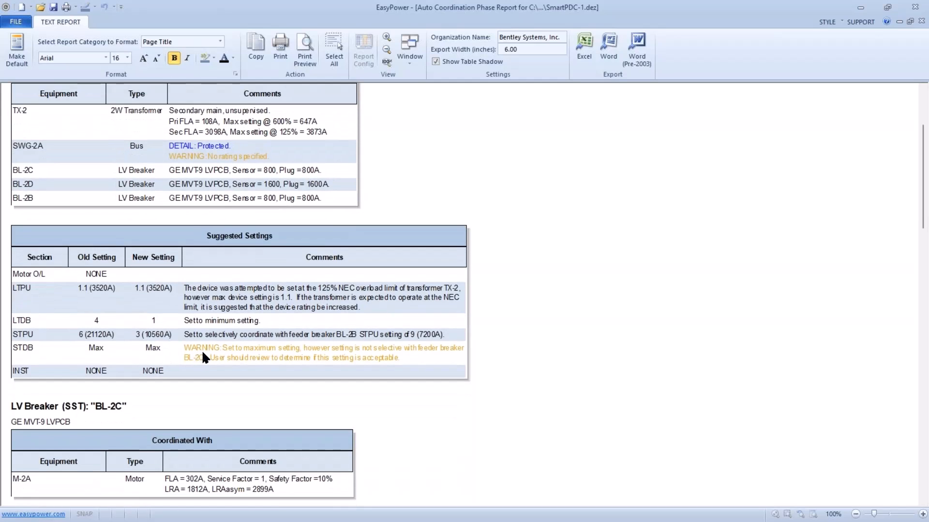
pyautogui.scroll(-1, 265, 363)
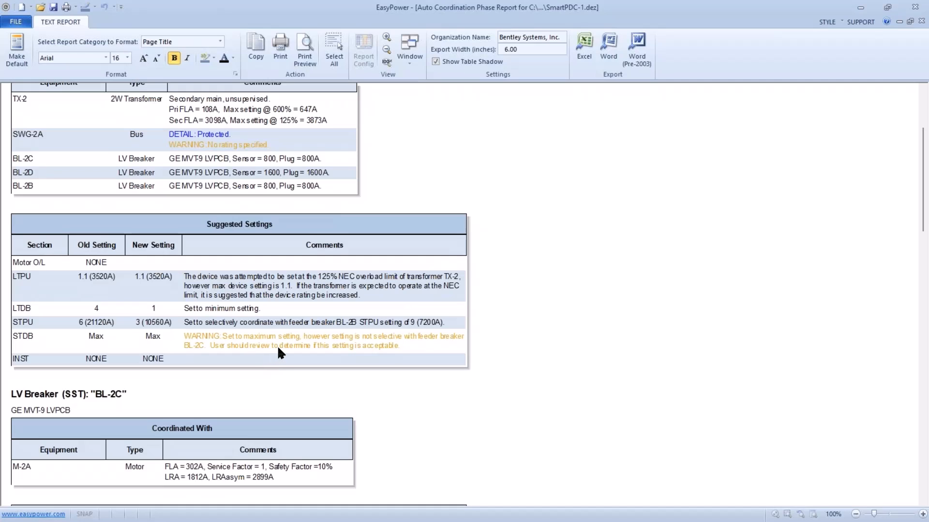
pyautogui.scroll(-1, 279, 348)
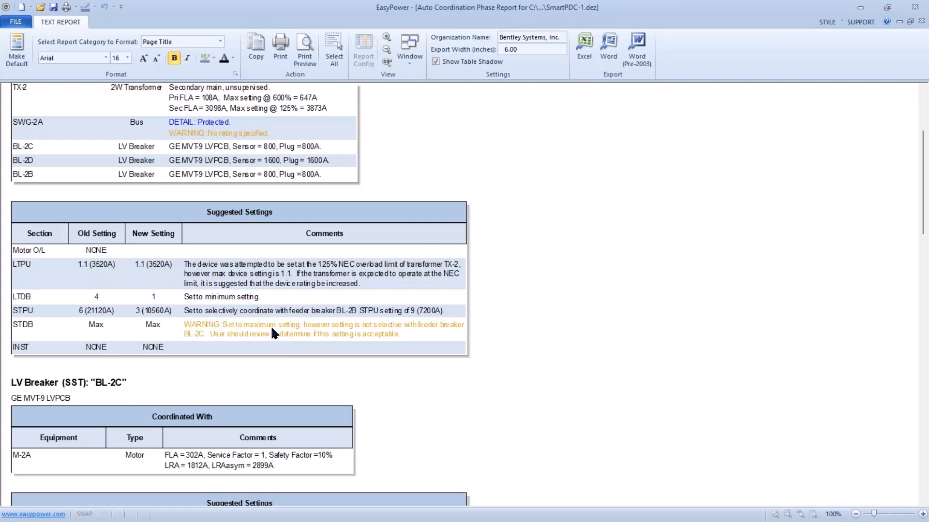
pyautogui.scroll(-4, 272, 329)
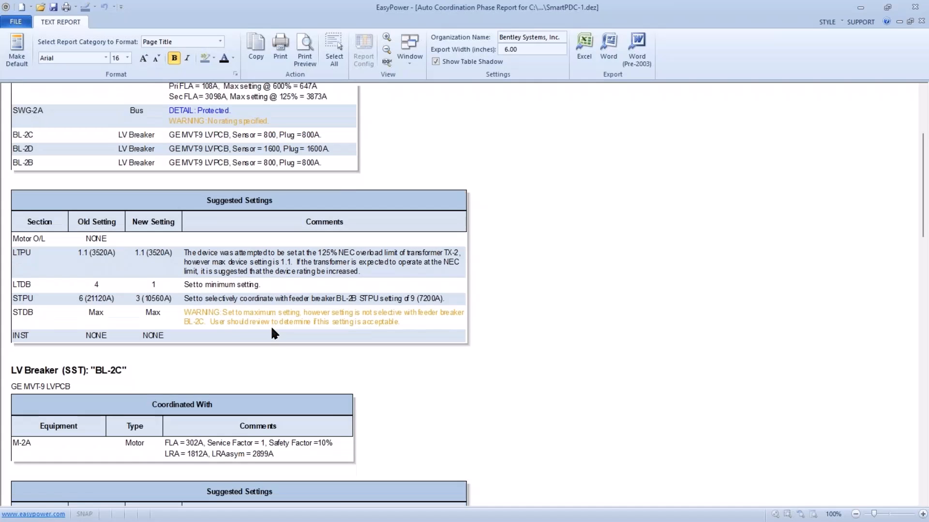
# Examine breaker BL-2C's coordination with motor M-2A and its suggested settings in the report.
pyautogui.scroll(-4, 272, 328)
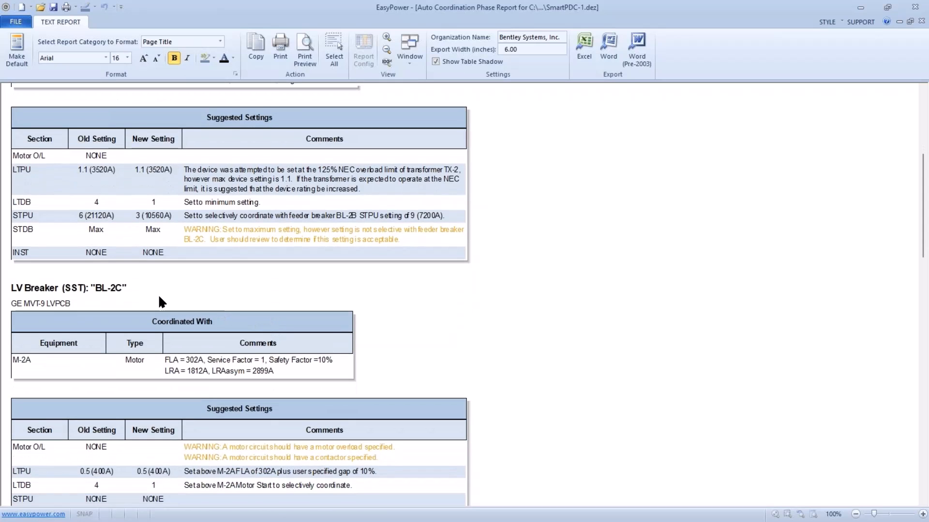
pyautogui.scroll(-2, 162, 330)
pyautogui.scroll(-4, 164, 335)
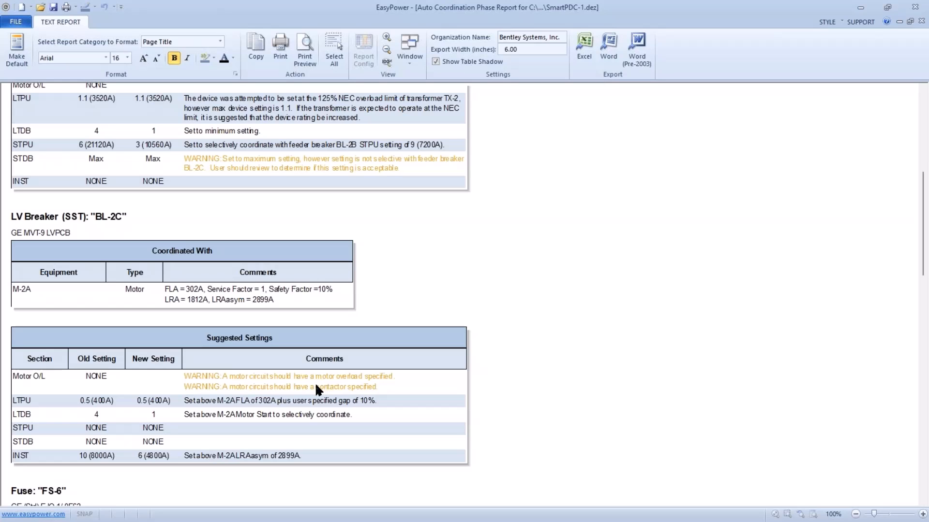
pyautogui.scroll(-5, 315, 387)
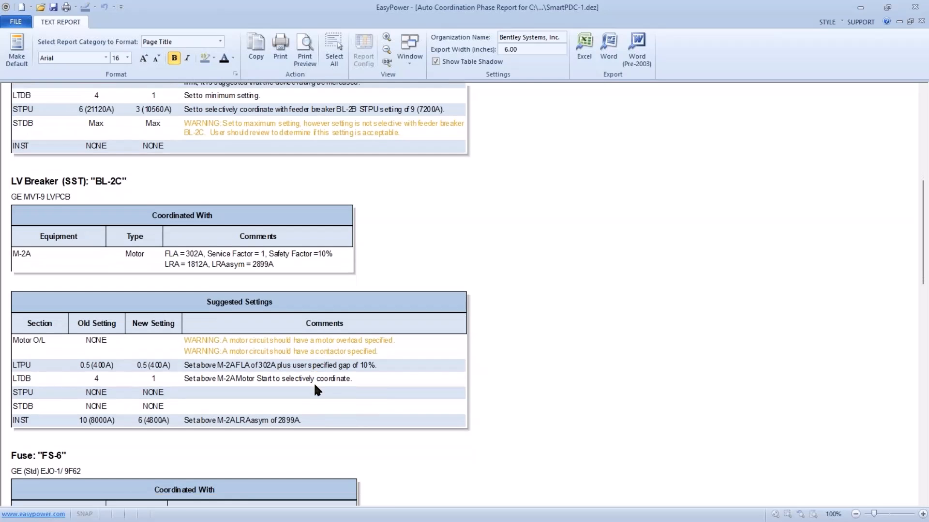
pyautogui.scroll(-5, 315, 385)
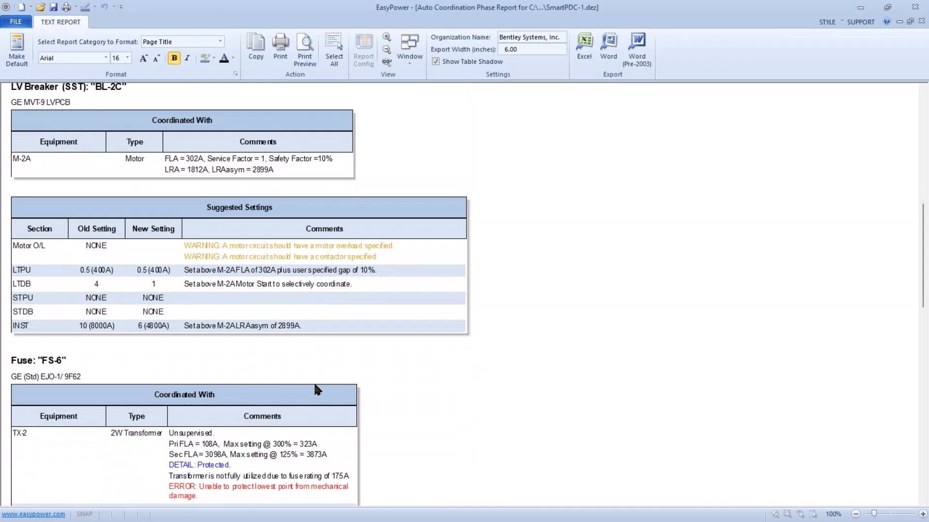
# Examine fuse FS-6's coordination with TX-2 and BL-2A and the comments on its size in the report.
pyautogui.scroll(-2, 314, 386)
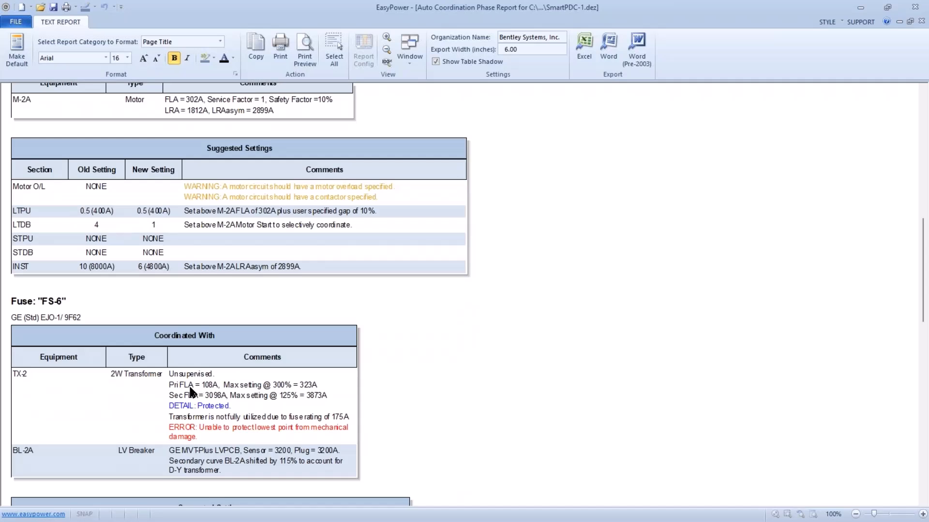
pyautogui.scroll(-1, 190, 390)
pyautogui.scroll(-1, 192, 392)
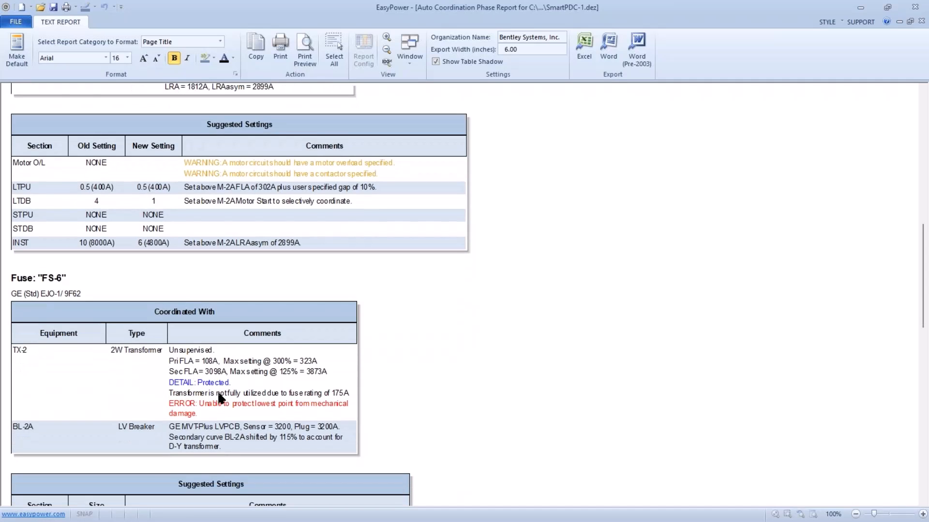
pyautogui.scroll(1, 215, 393)
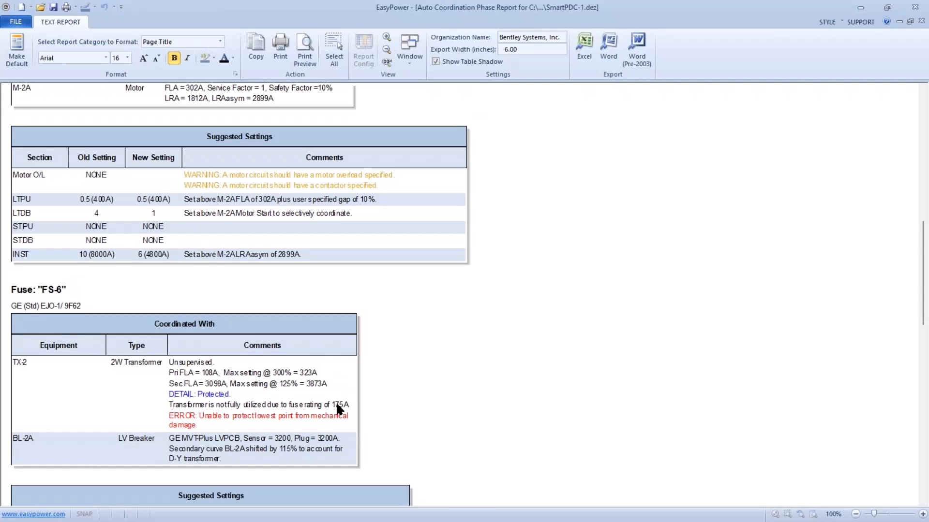
pyautogui.scroll(-1, 338, 410)
pyautogui.scroll(-3, 336, 410)
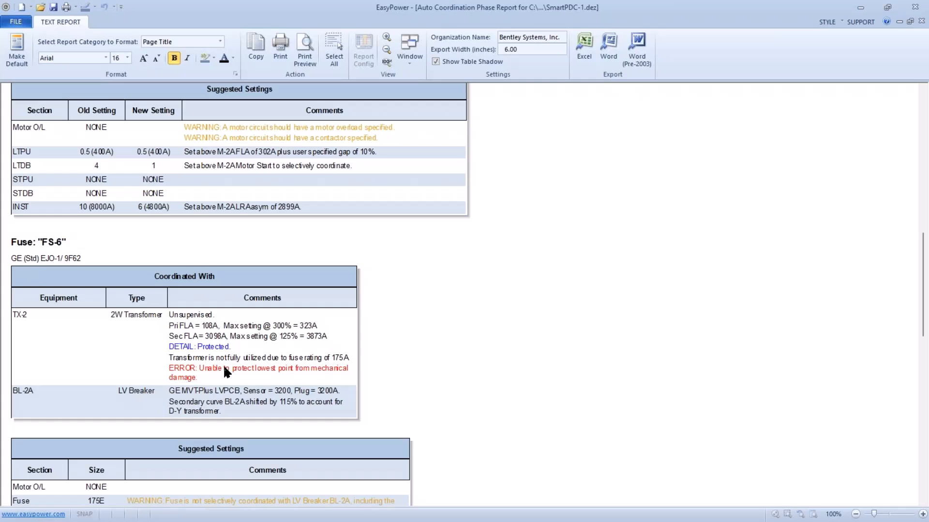
pyautogui.scroll(-5, 224, 368)
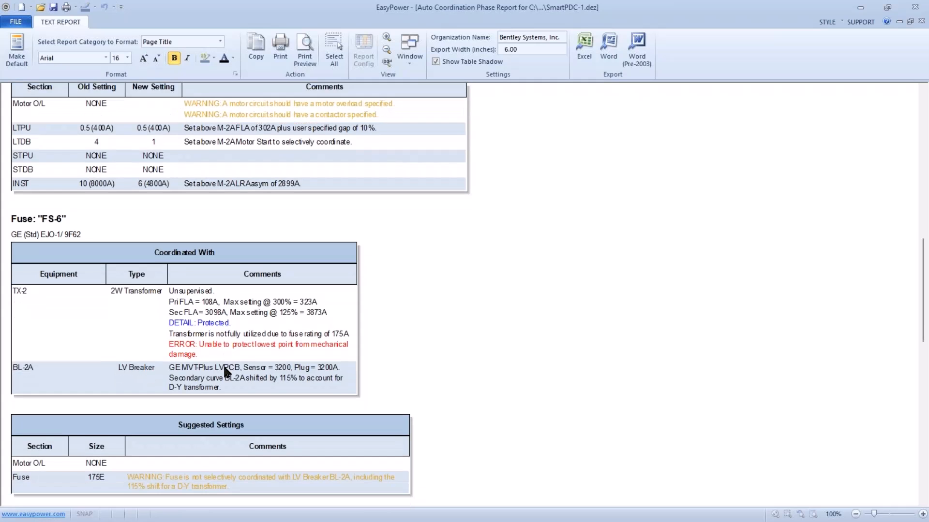
pyautogui.scroll(-7, 224, 368)
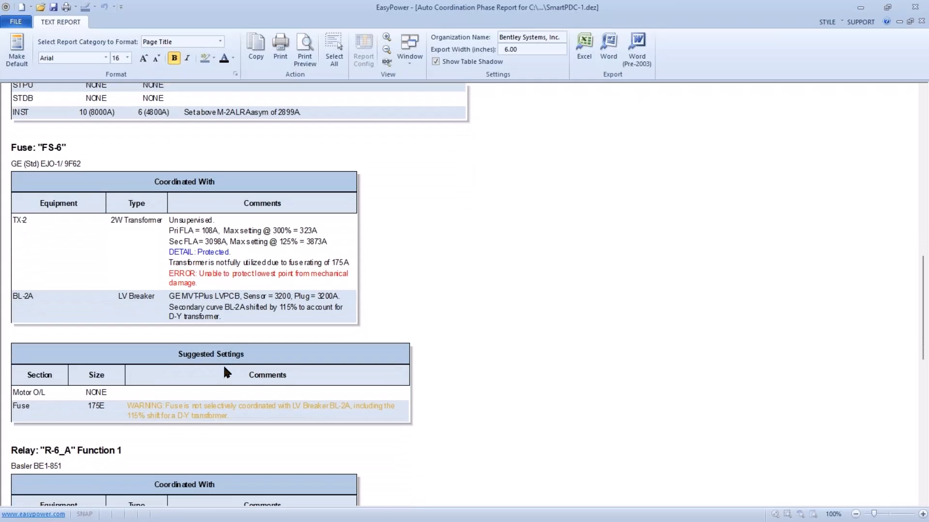
# Examine relay R-6_A Function 1's coordinated equipment and suggested settings, and close the phase report.
pyautogui.scroll(-6, 224, 367)
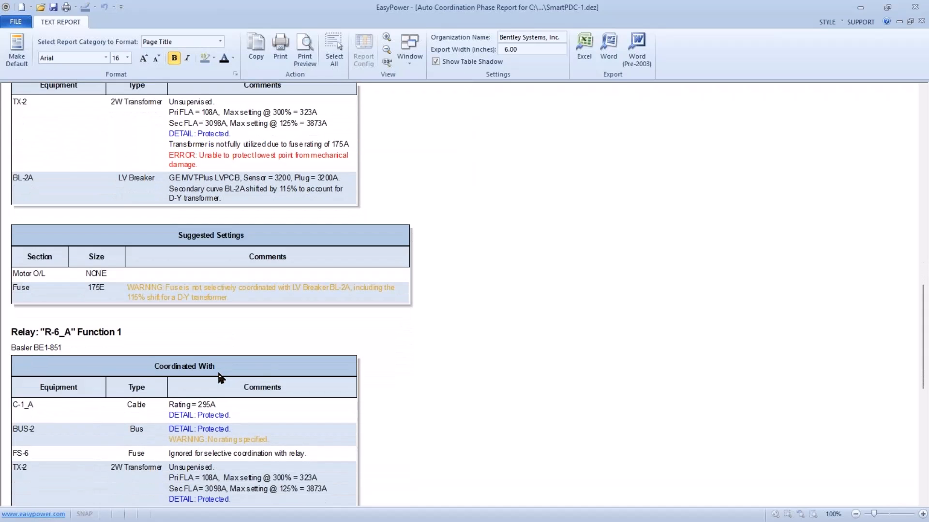
pyautogui.scroll(-1, 218, 380)
pyautogui.scroll(-5, 150, 386)
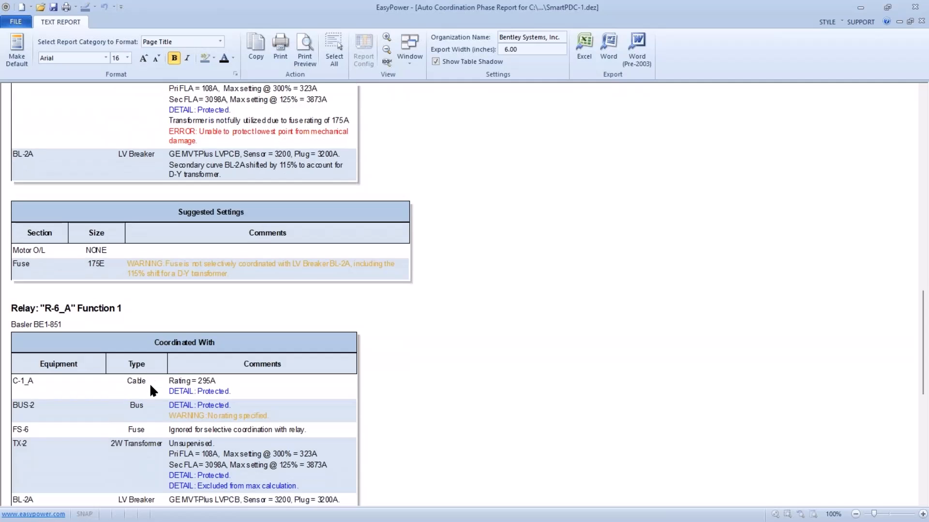
pyautogui.scroll(-11, 150, 388)
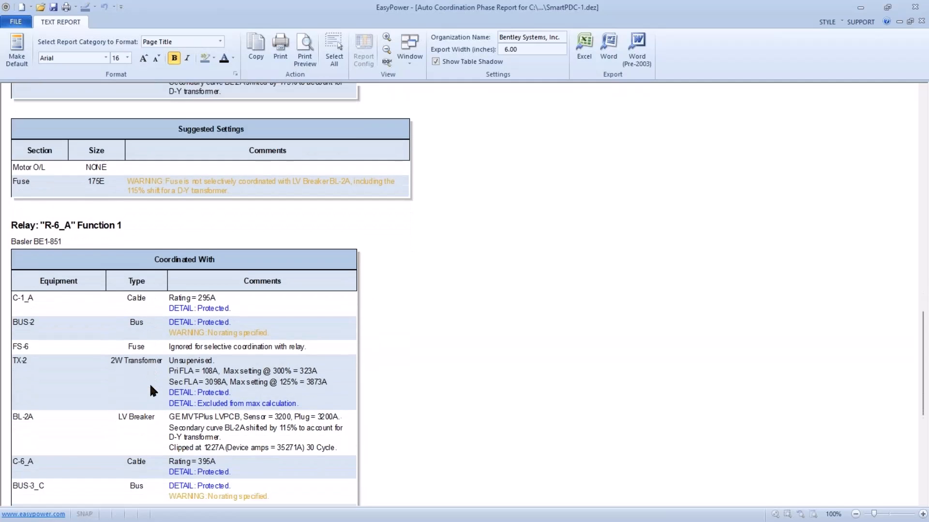
pyautogui.scroll(-11, 150, 387)
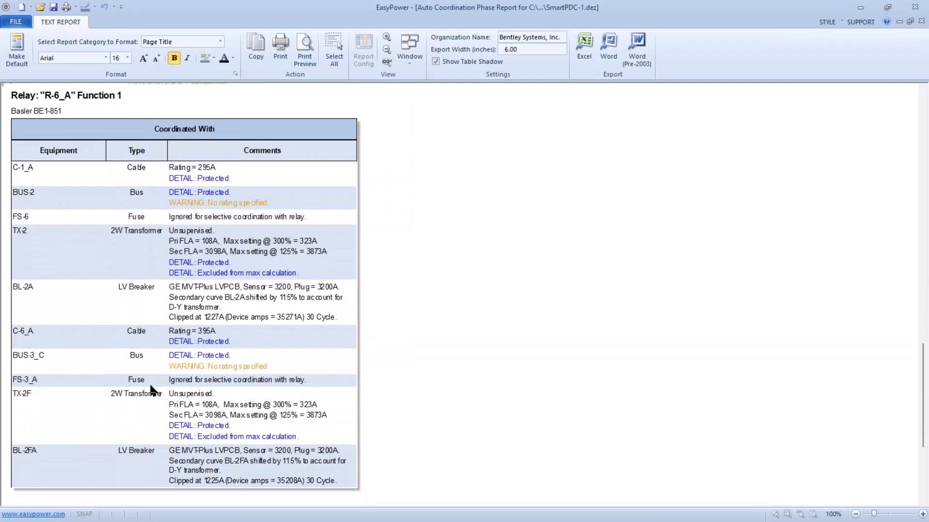
pyautogui.scroll(-9, 150, 386)
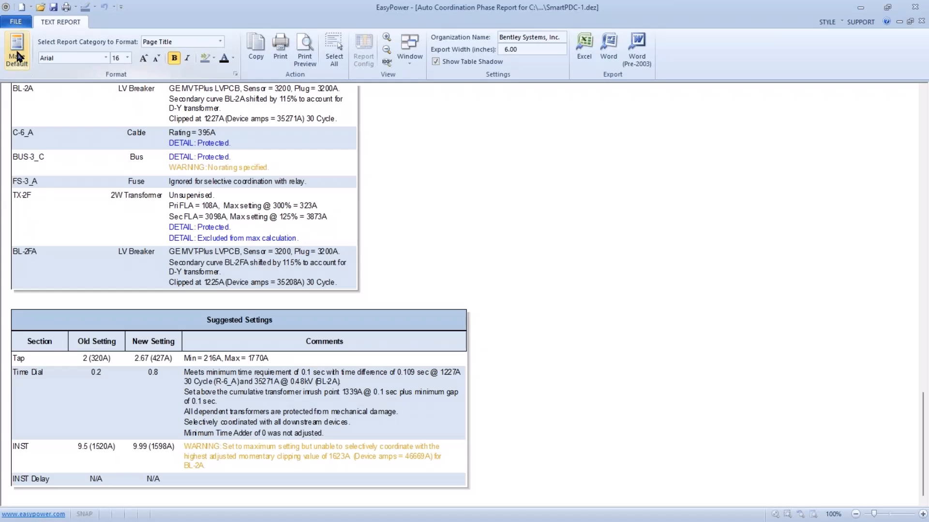
pyautogui.click(16, 21)
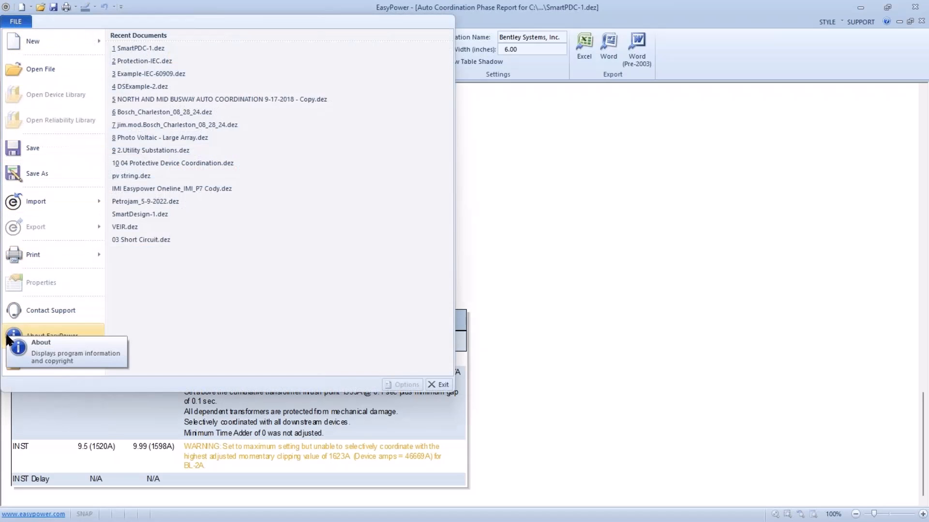
pyautogui.click(11, 363)
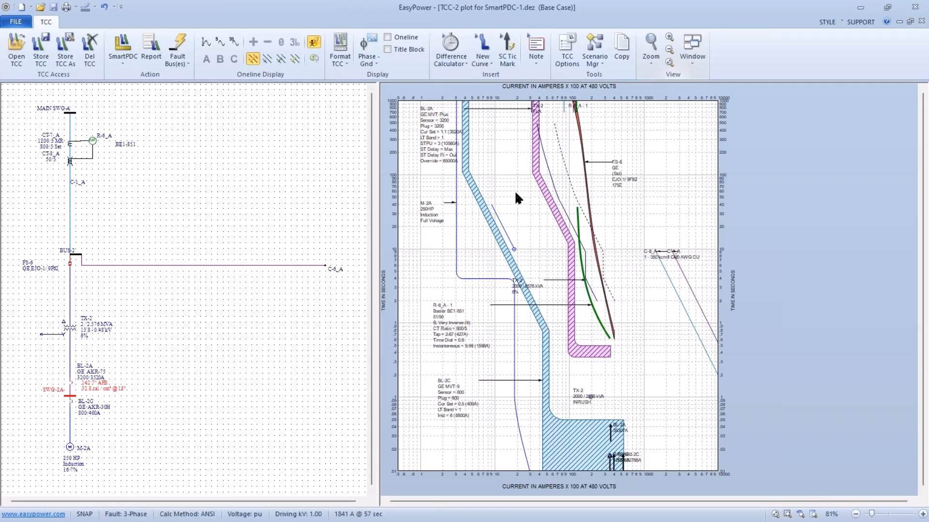
# Shift the FS-6 fuse curve on the TCC-2 plot down to the 125E size and select the R-6_A relay curve.
pyautogui.click(591, 184)
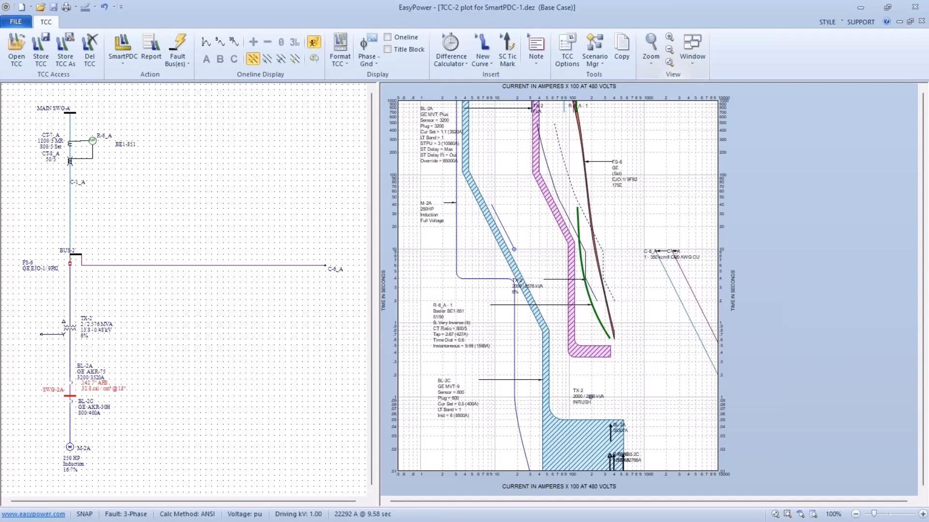
pyautogui.moveTo(599, 252); pyautogui.dragTo(589, 251)
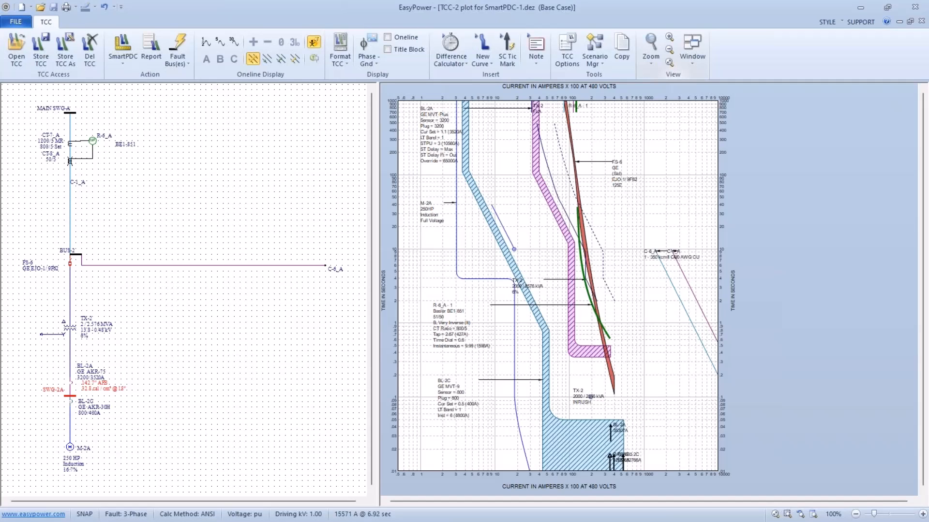
pyautogui.click(583, 263)
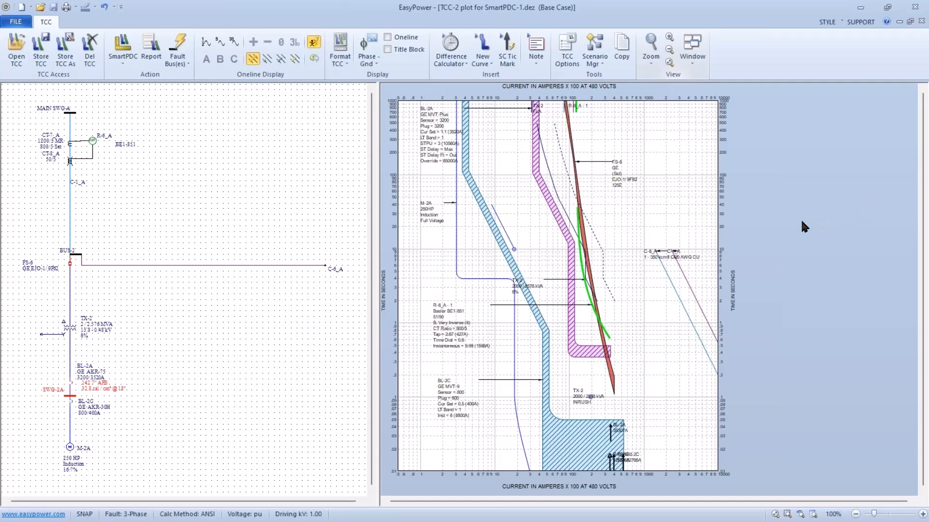
pyautogui.press('alt')
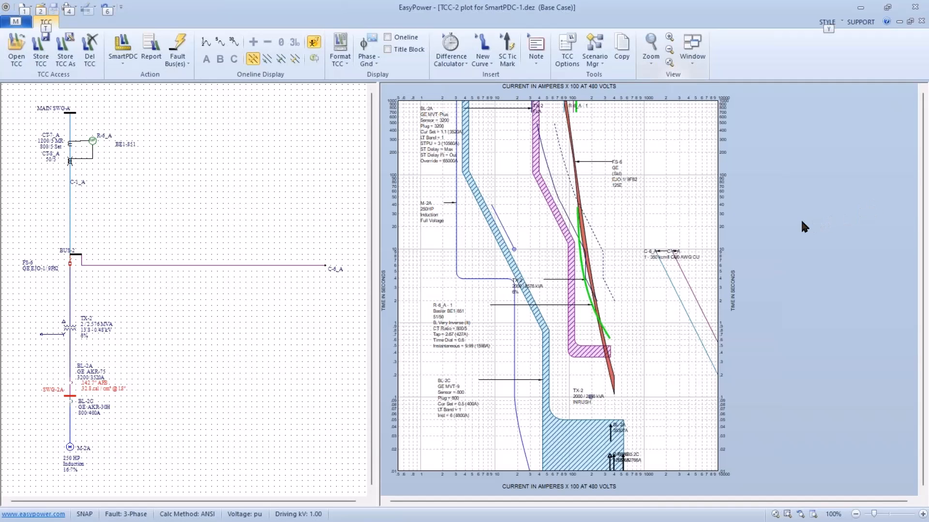
pyautogui.hotkey('alt', 'Tab')
pyautogui.hotkey('alt', 'Tab')
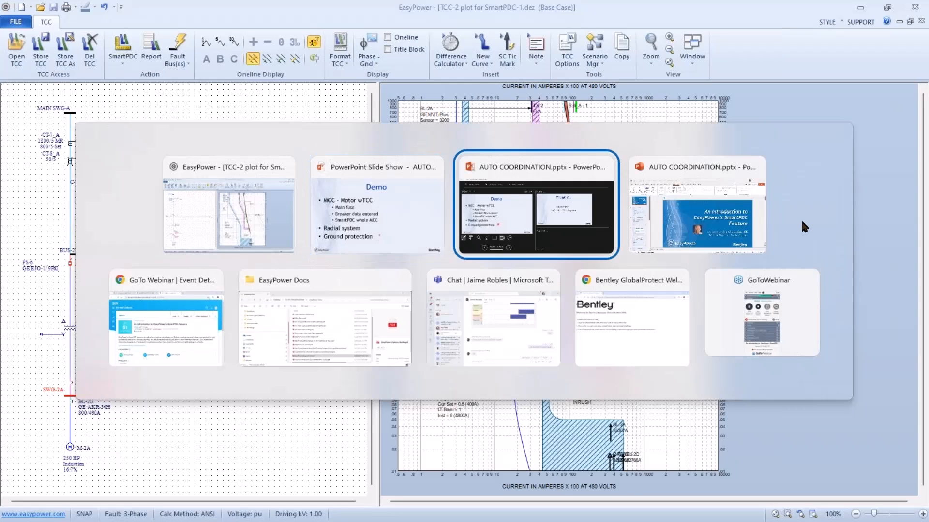
pyautogui.hotkey('alt', 'Tab')
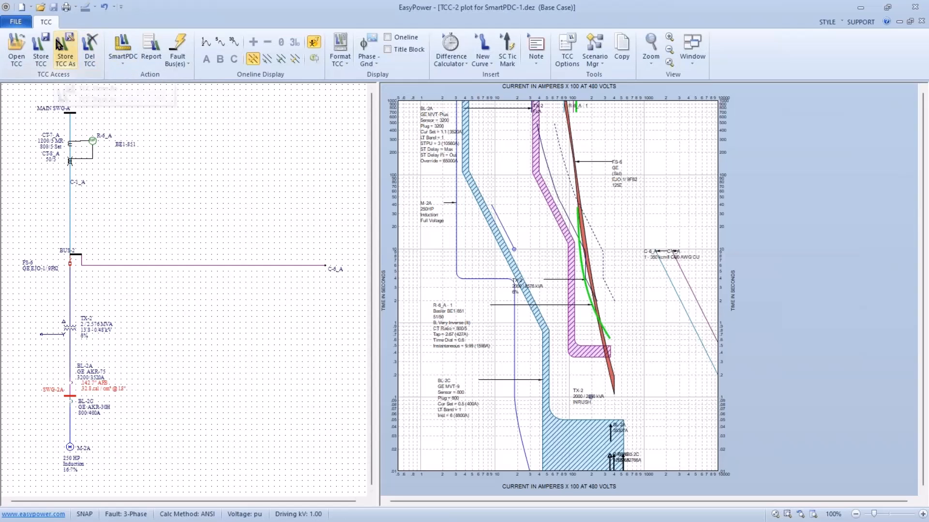
# Close the TCC-2 plot without storing its changes and close SmartPDC-1.dez without saving.
pyautogui.click(19, 23)
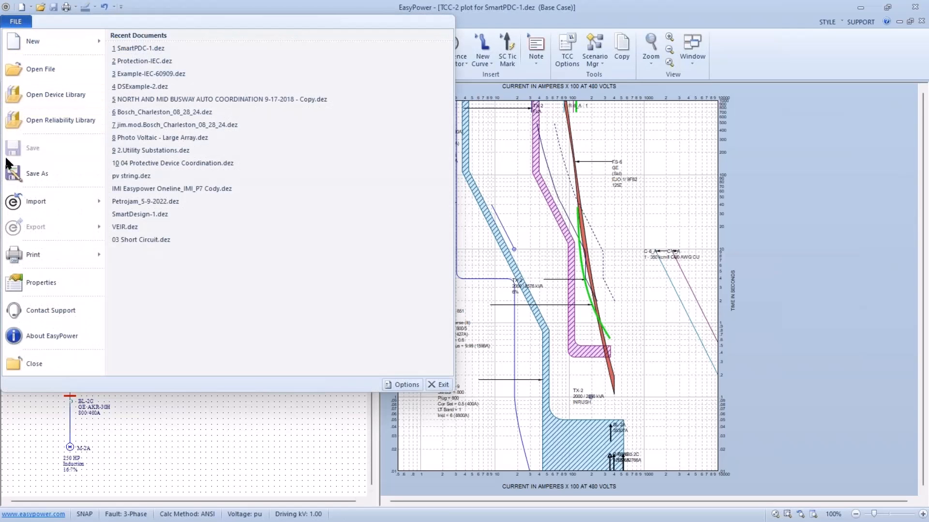
pyautogui.click(29, 362)
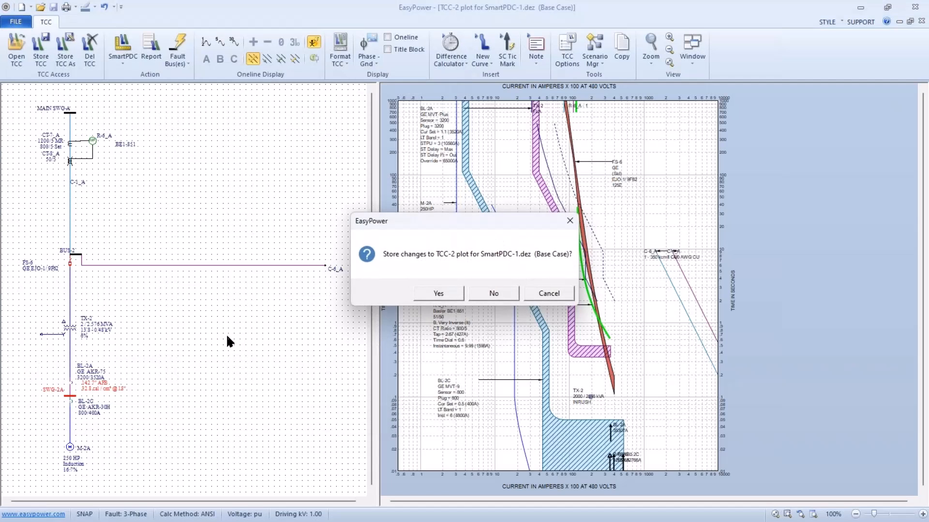
pyautogui.click(492, 293)
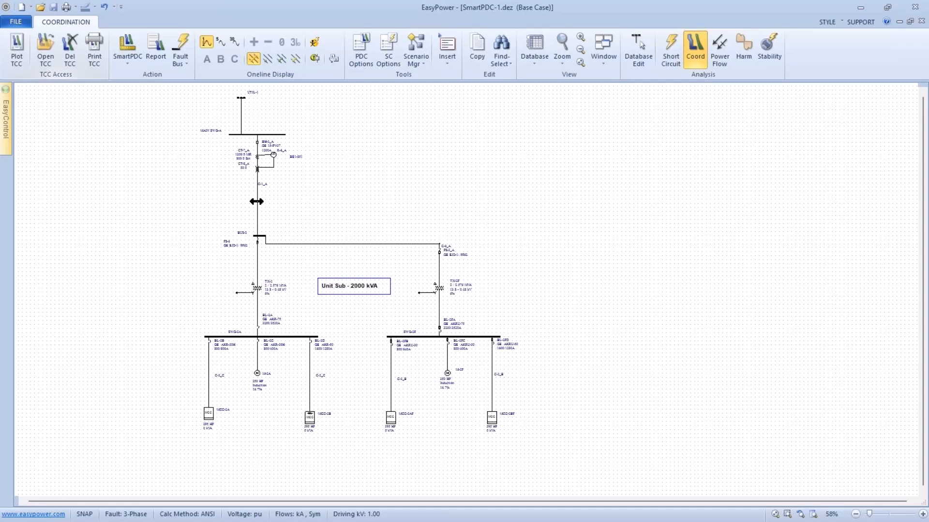
pyautogui.moveTo(256, 200)
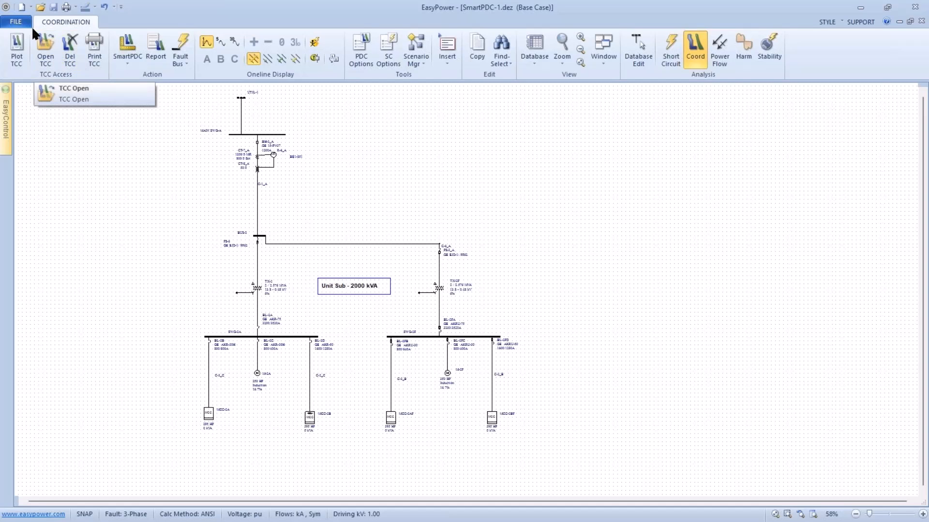
pyautogui.click(18, 22)
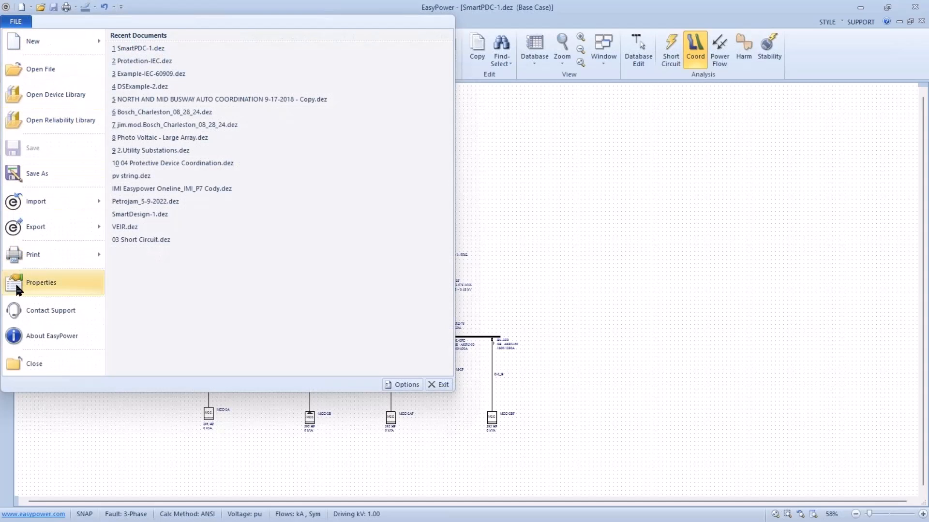
pyautogui.click(11, 363)
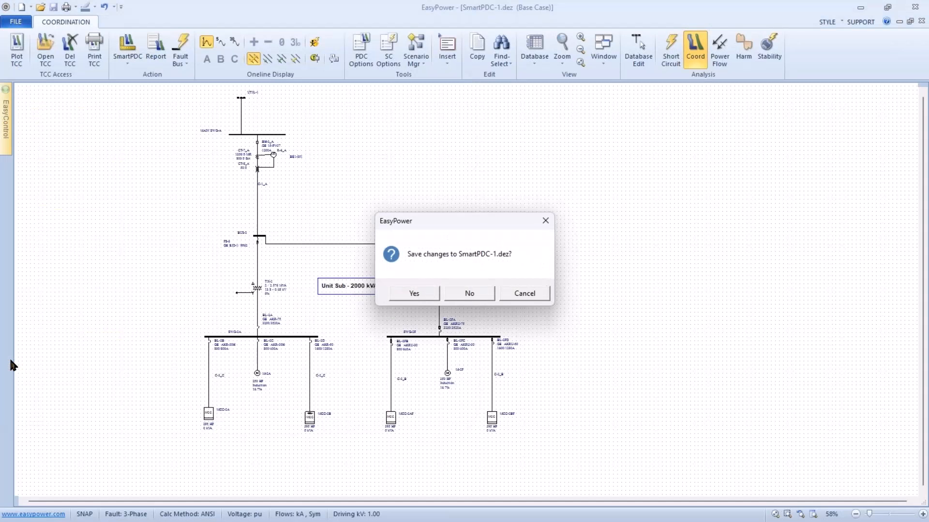
pyautogui.click(455, 293)
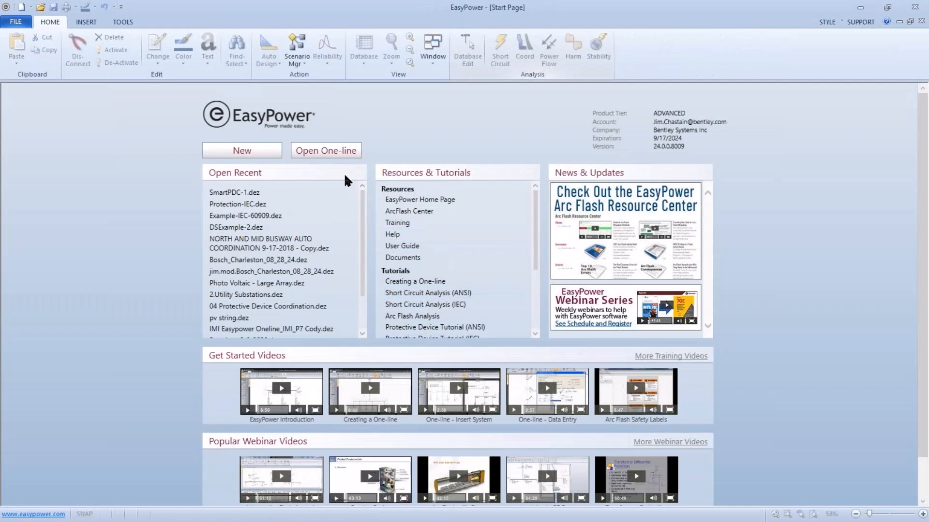
# Open the one-line Protection-1.dez from the Samples folder, accepting that it is read-only.
pyautogui.click(332, 154)
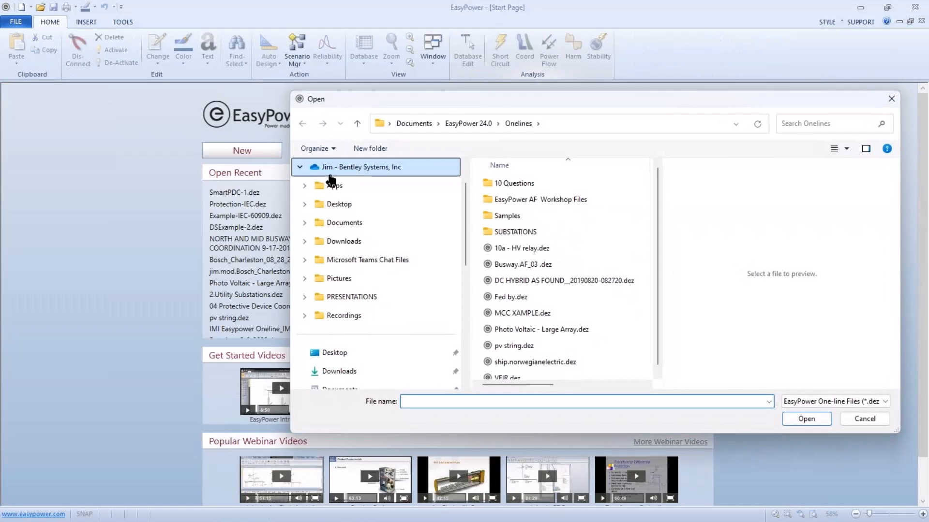
pyautogui.doubleClick(488, 216)
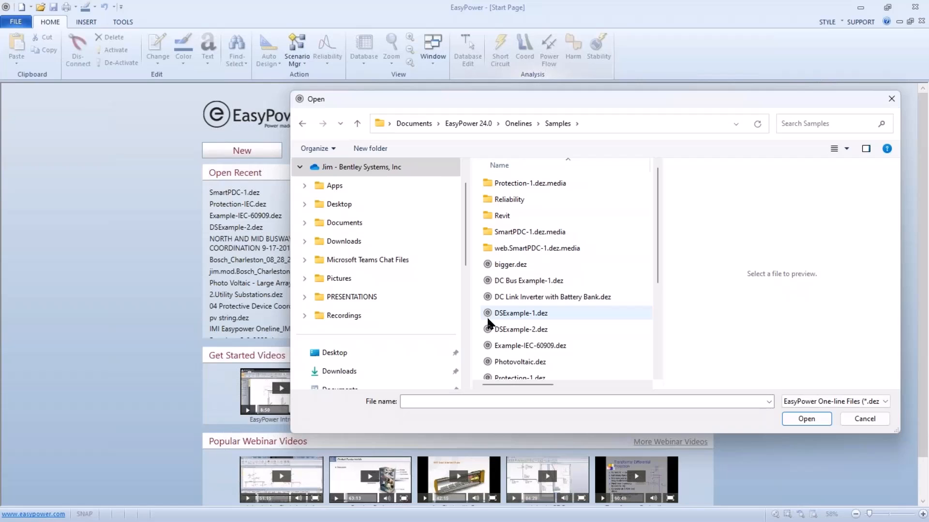
pyautogui.scroll(-1, 487, 323)
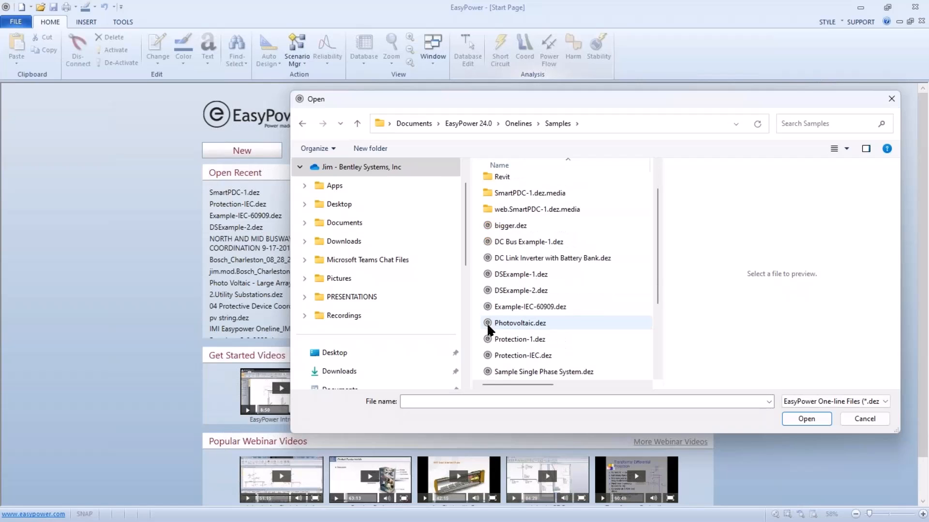
pyautogui.click(493, 355)
pyautogui.click(533, 341)
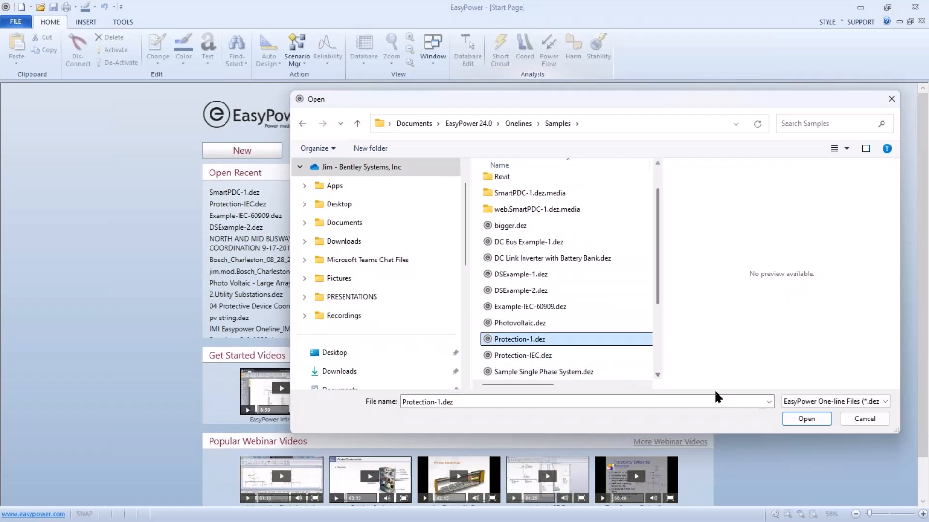
pyautogui.click(803, 419)
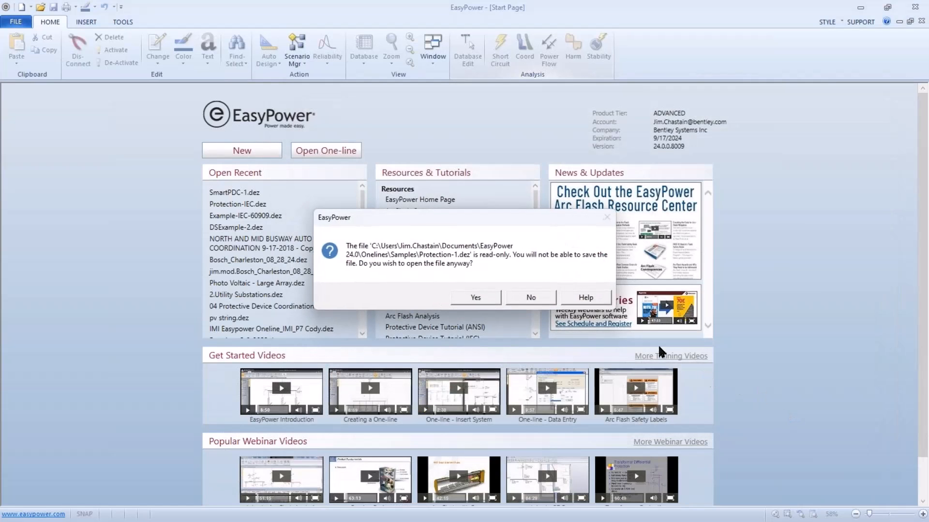
pyautogui.click(475, 295)
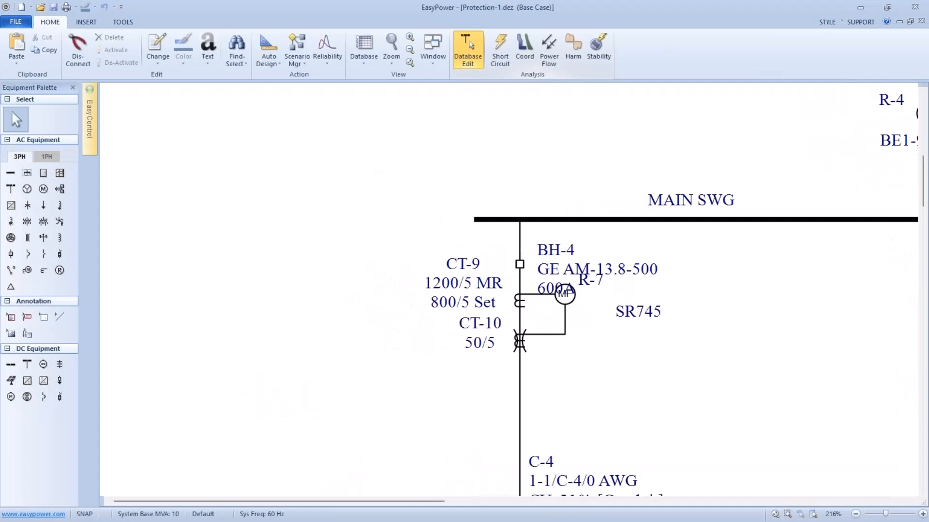
# Rename relay R-7's function IDs to phase and gnd, check the gnd function's settings, and accept the relay data.
pyautogui.scroll(-3, 473, 299)
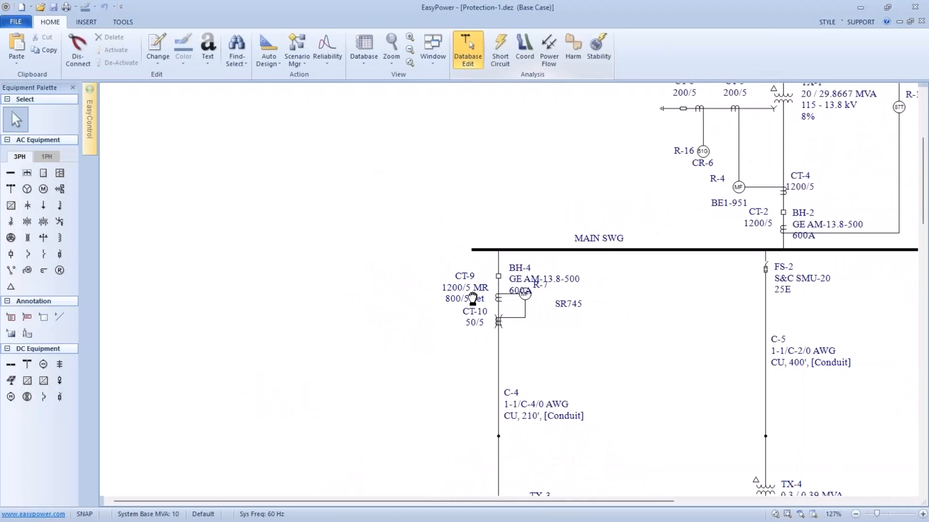
pyautogui.moveTo(472, 299); pyautogui.dragTo(456, 252)
pyautogui.scroll(-2, 458, 249)
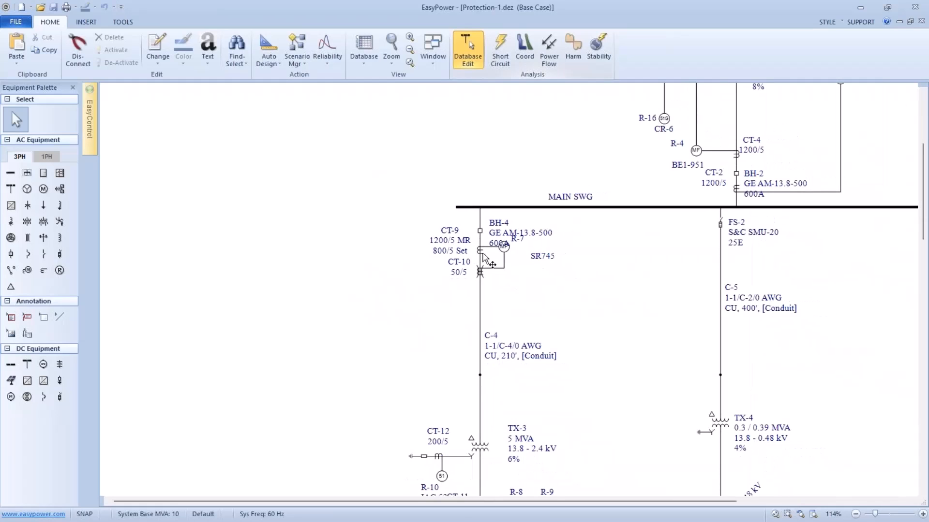
pyautogui.moveTo(501, 263); pyautogui.dragTo(481, 222)
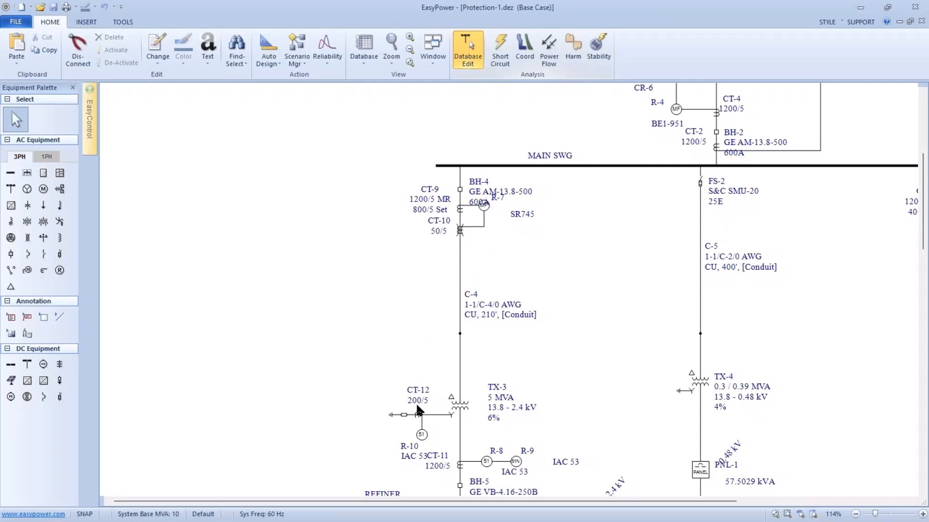
pyautogui.click(485, 209)
pyautogui.doubleClick(485, 211)
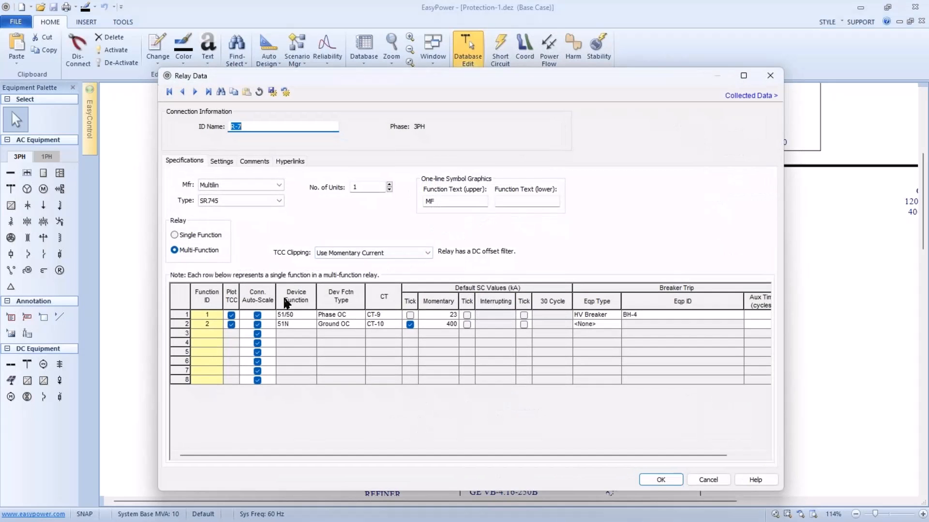
pyautogui.click(208, 315)
pyautogui.doubleClick(206, 314)
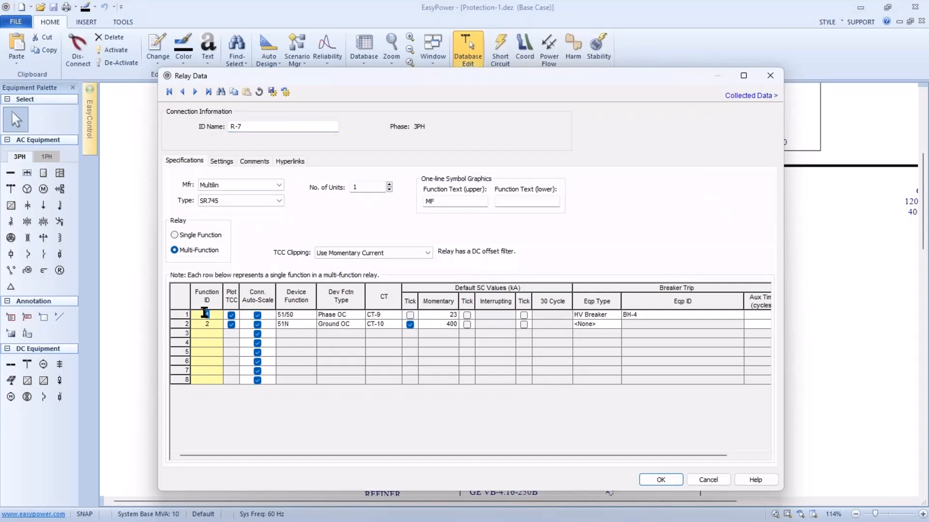
pyautogui.write('Phase')
pyautogui.click(213, 324)
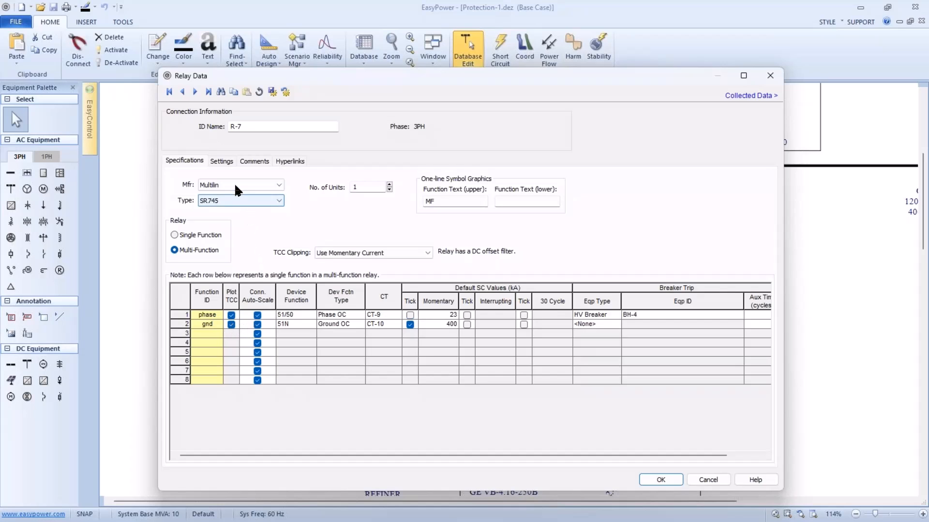
pyautogui.click(222, 161)
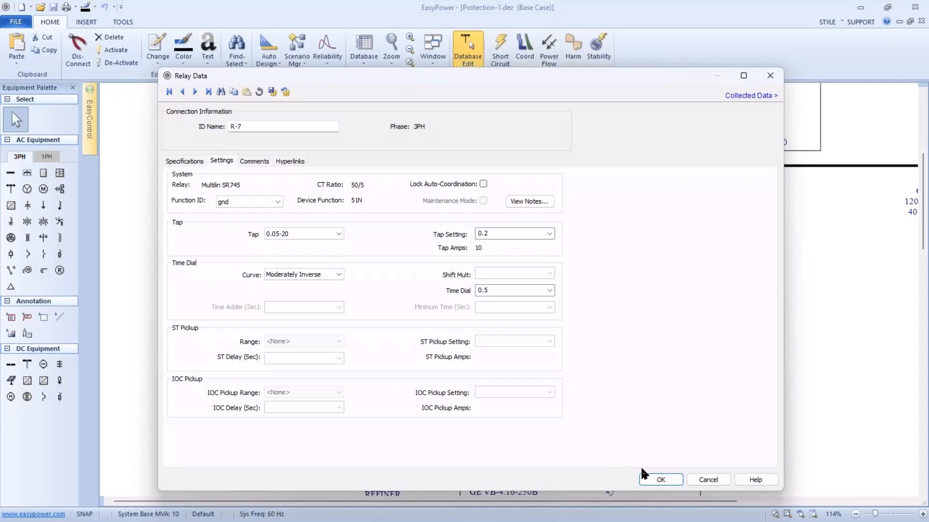
pyautogui.click(661, 481)
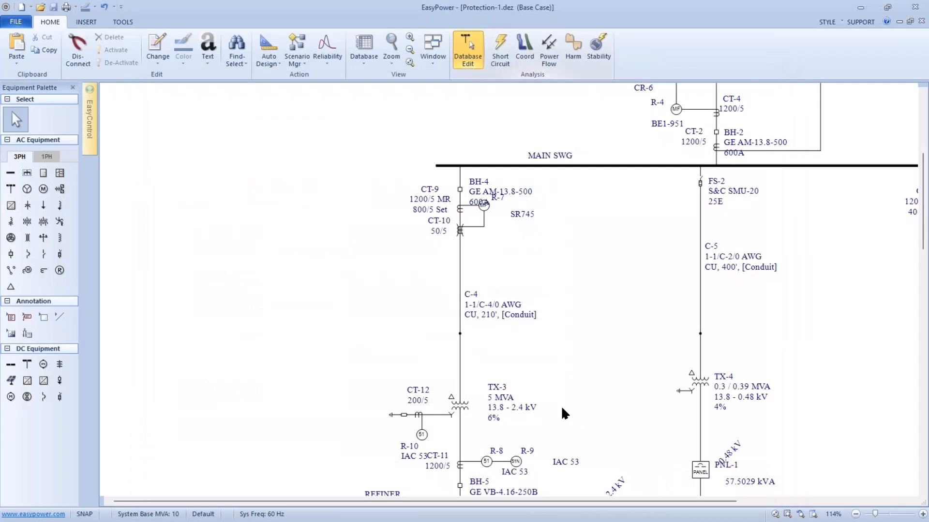
# Set the device function type of relay R-10 below CT-12 to Ground OC and try to save the relay data.
pyautogui.moveTo(533, 375); pyautogui.dragTo(471, 314)
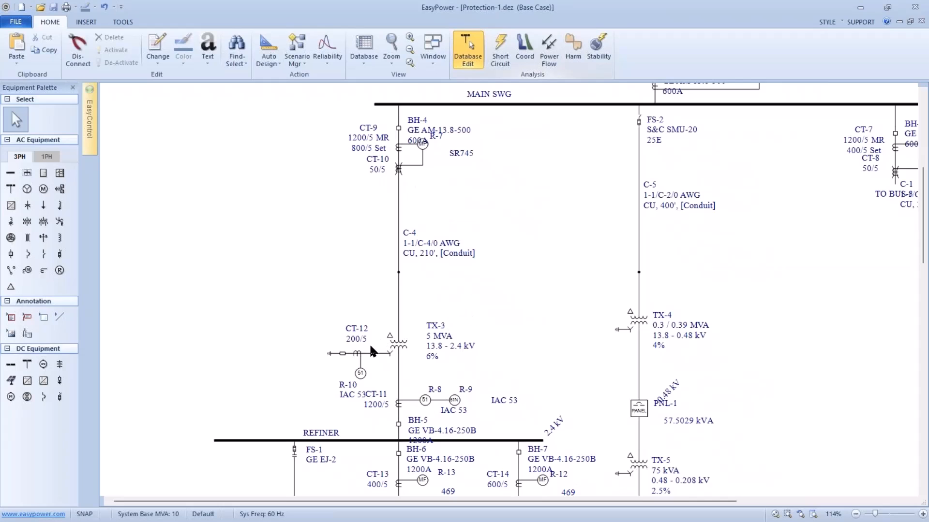
pyautogui.click(362, 374)
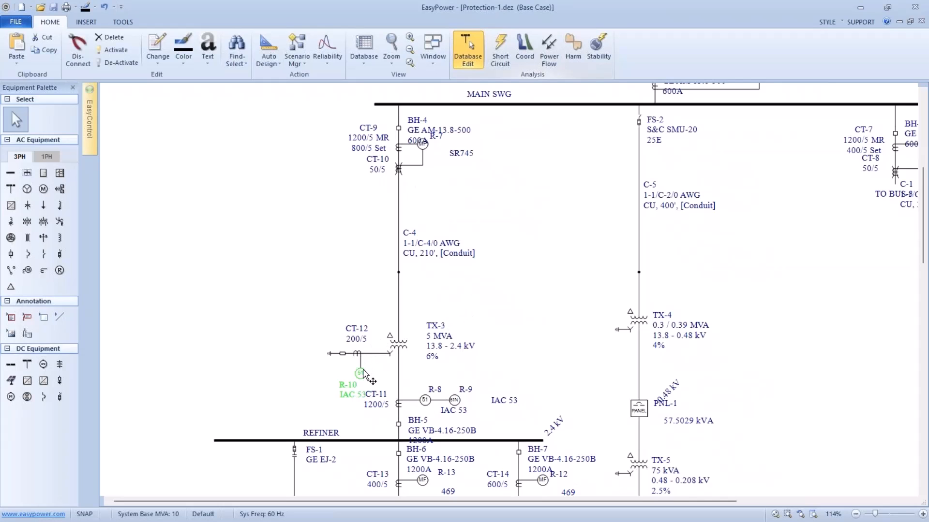
pyautogui.doubleClick(362, 374)
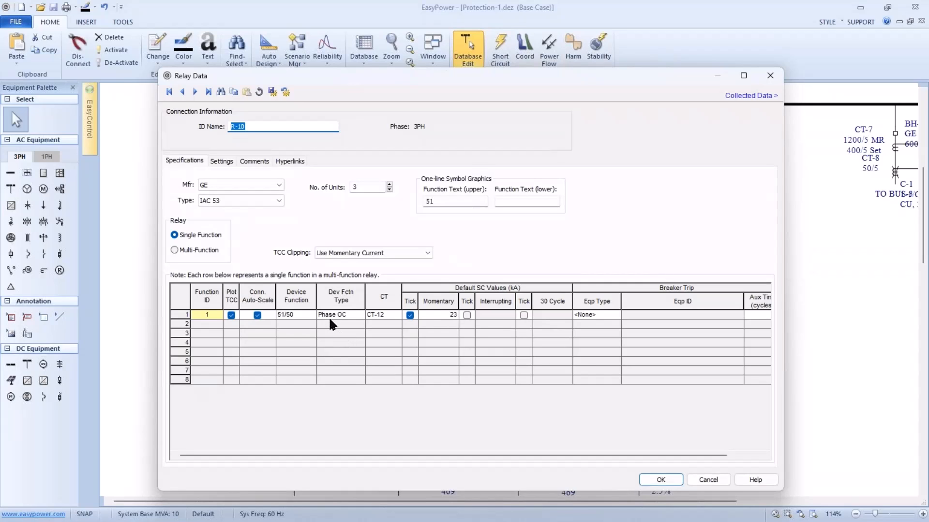
pyautogui.click(213, 314)
pyautogui.click(345, 315)
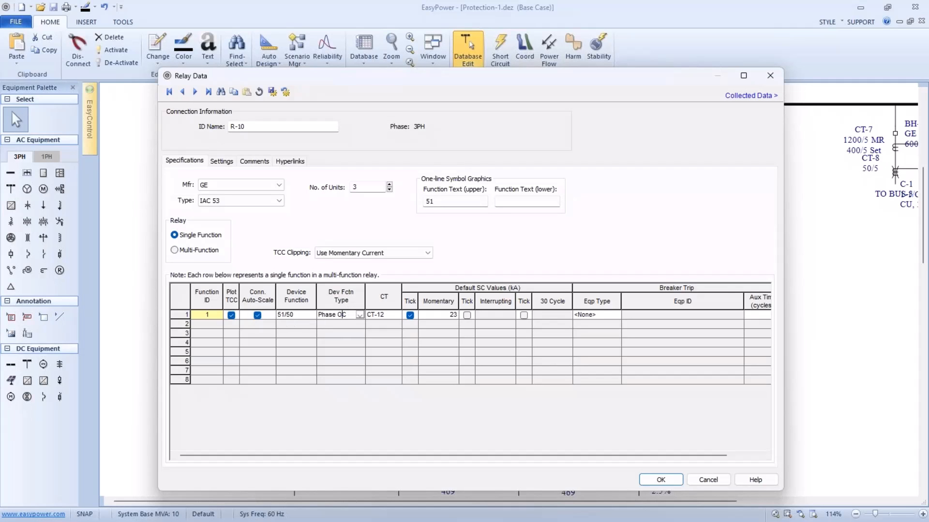
pyautogui.click(359, 315)
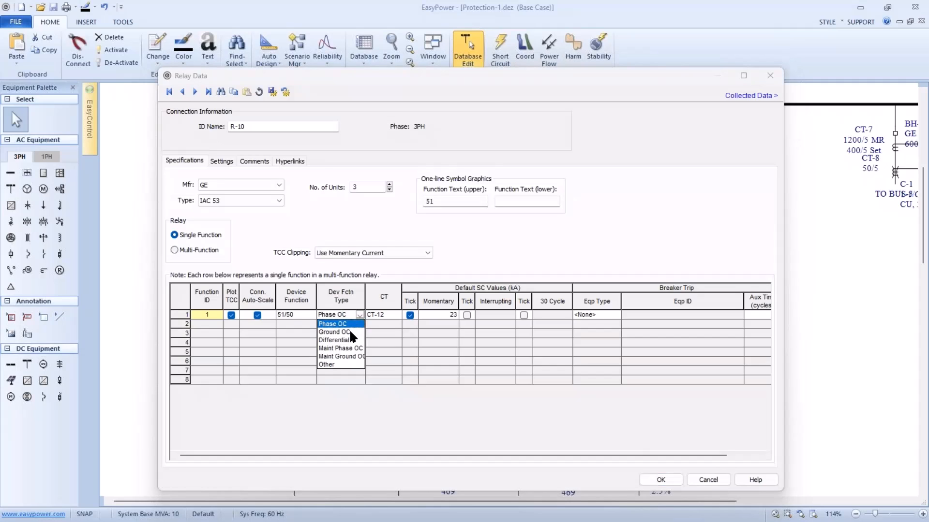
pyautogui.click(351, 332)
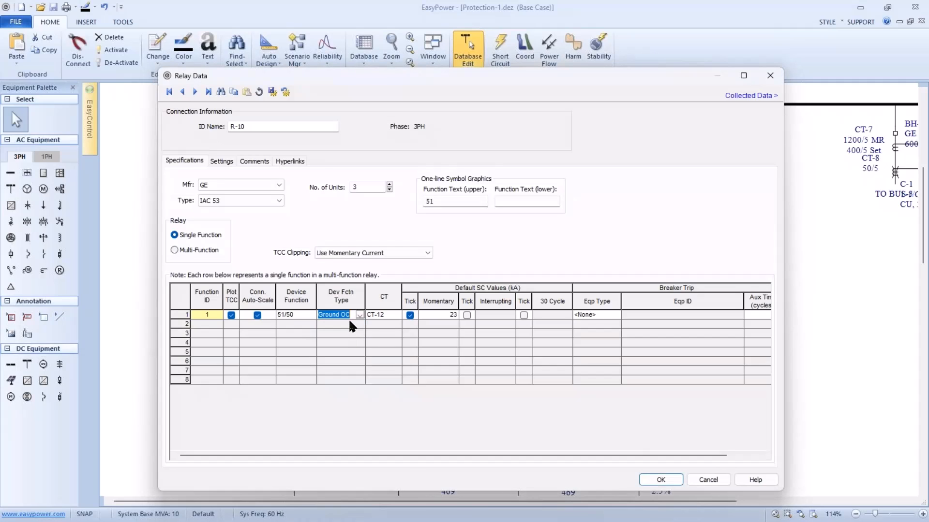
pyautogui.click(225, 163)
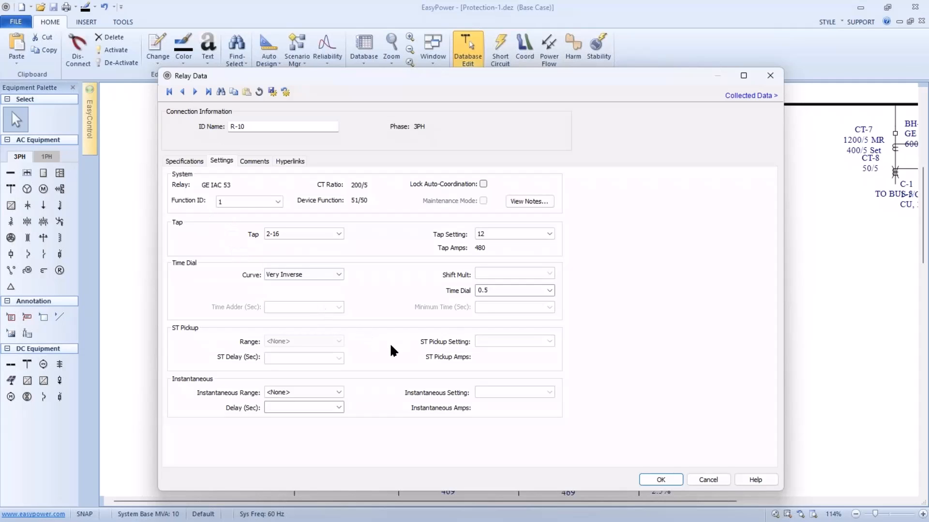
pyautogui.click(675, 480)
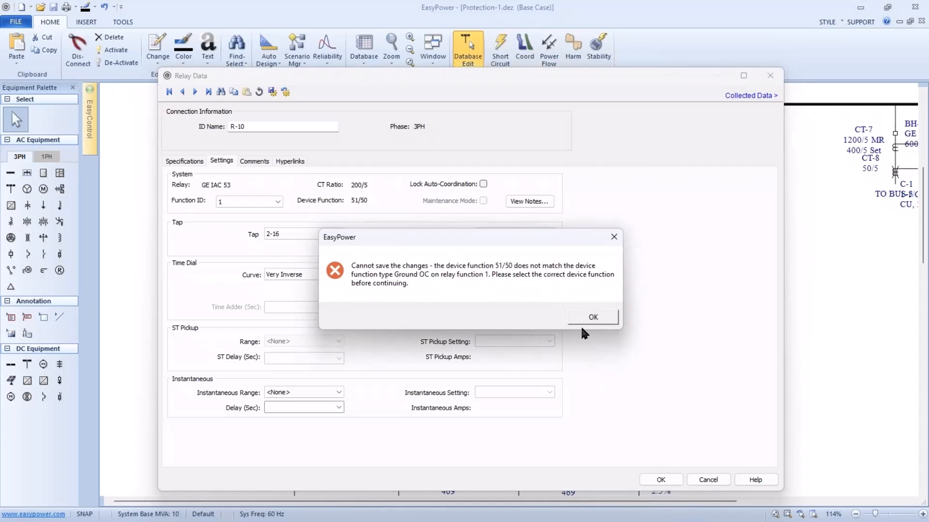
pyautogui.click(582, 323)
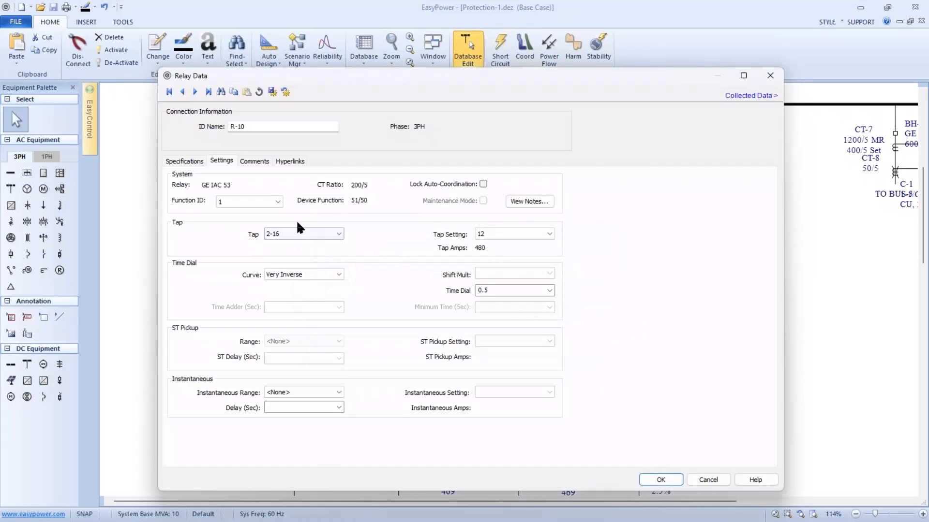
# Set relay R-10's device function to 51N/50N, check its settings, and accept the relay data.
pyautogui.click(198, 164)
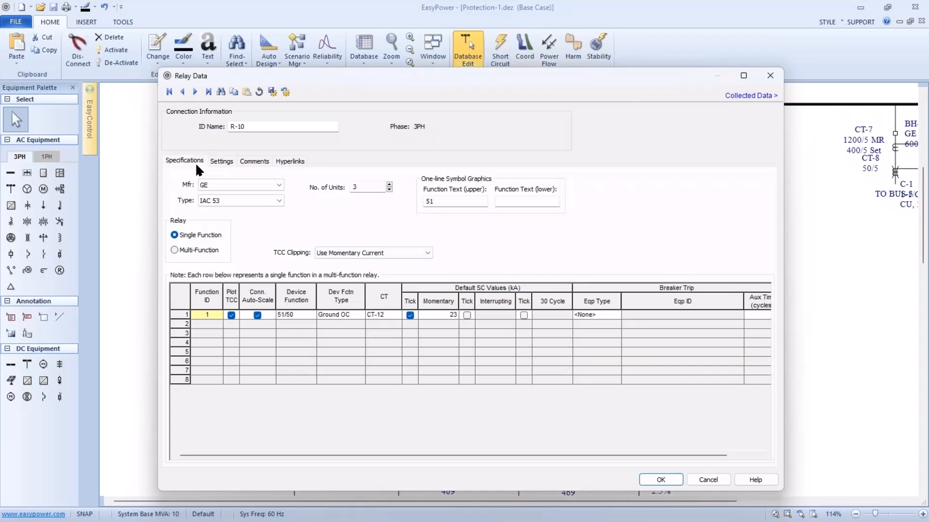
pyautogui.click(323, 315)
pyautogui.click(291, 315)
pyautogui.click(310, 315)
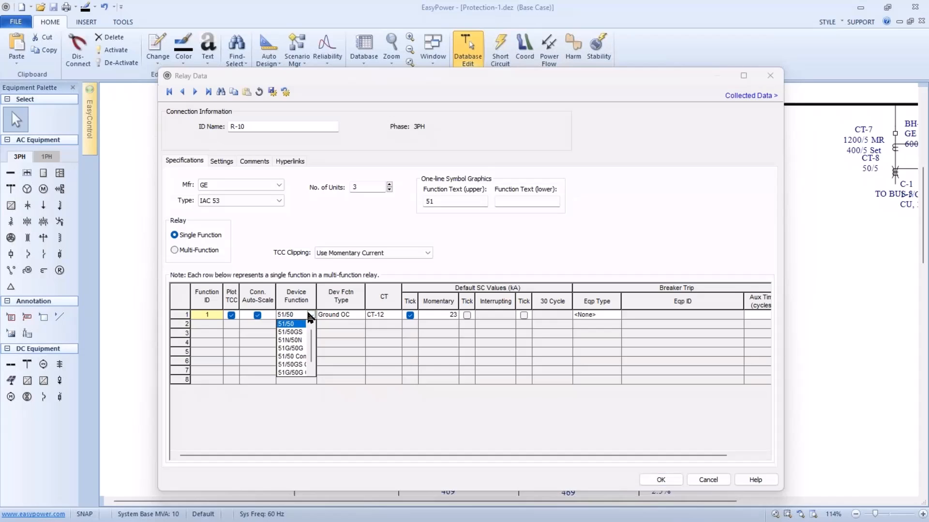
pyautogui.click(303, 340)
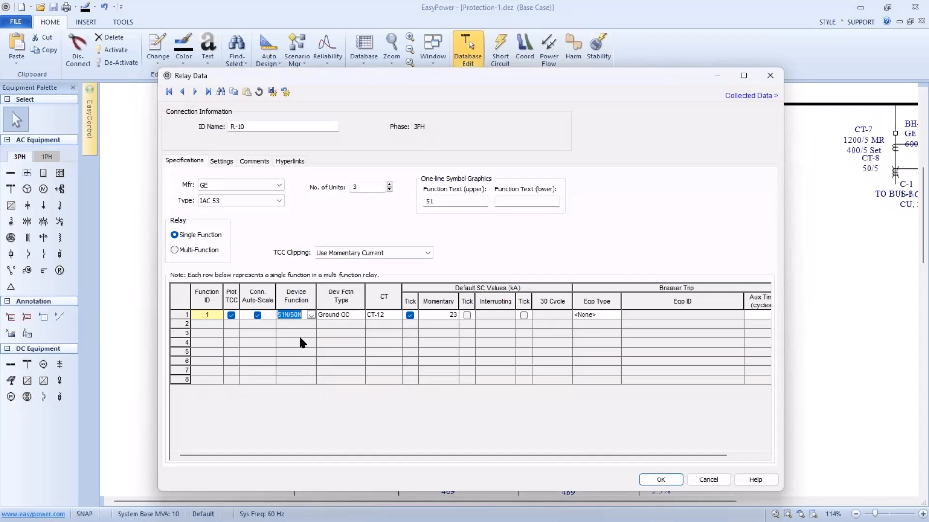
pyautogui.click(222, 162)
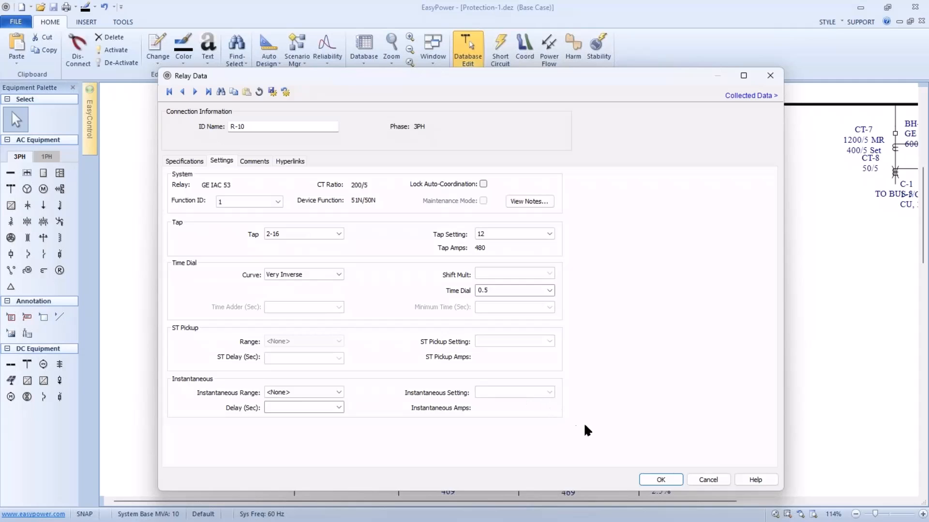
pyautogui.click(653, 479)
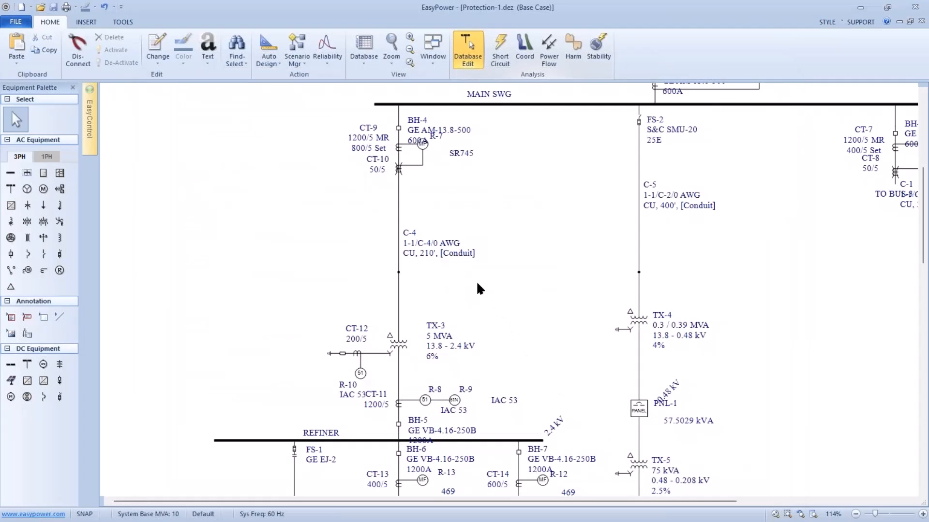
# Switch to coordination analysis and set the SmartPDC auto-coordination analysis to Ground Only.
pyautogui.scroll(-1, 478, 288)
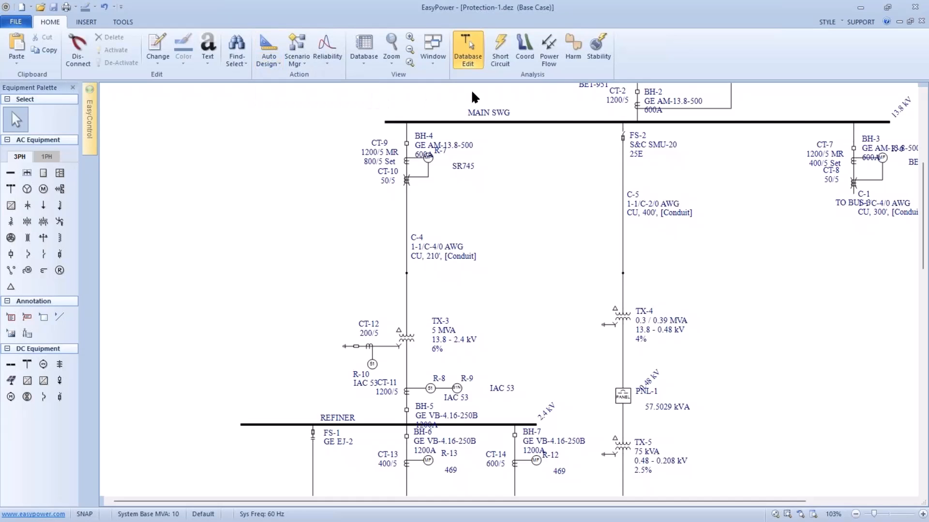
pyautogui.click(519, 53)
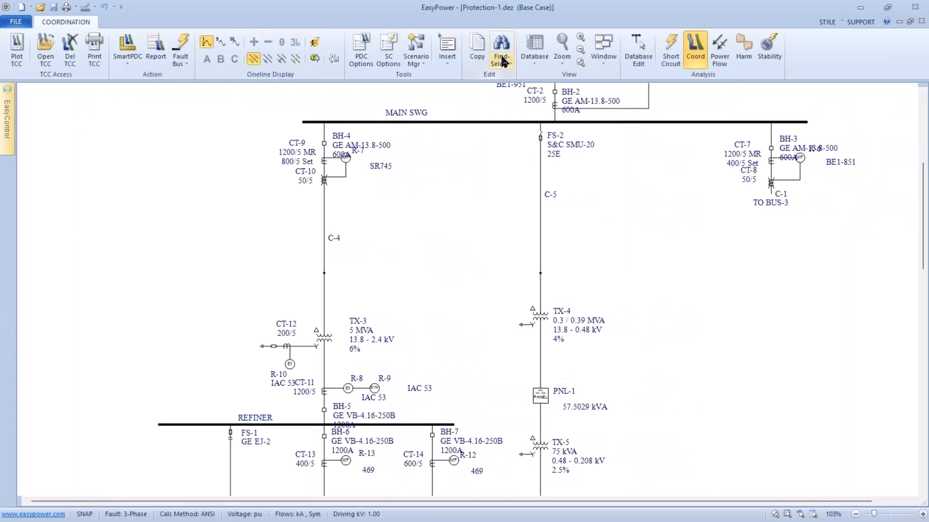
pyautogui.click(126, 63)
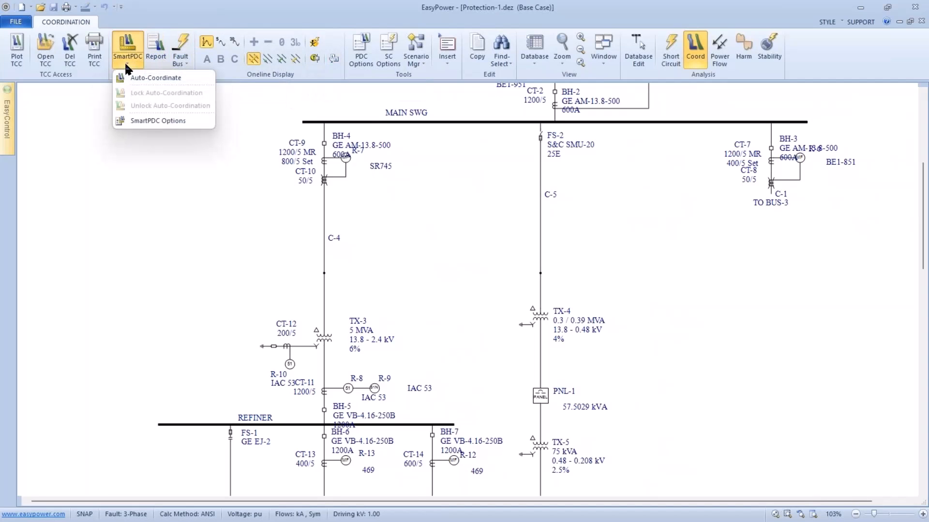
pyautogui.click(130, 118)
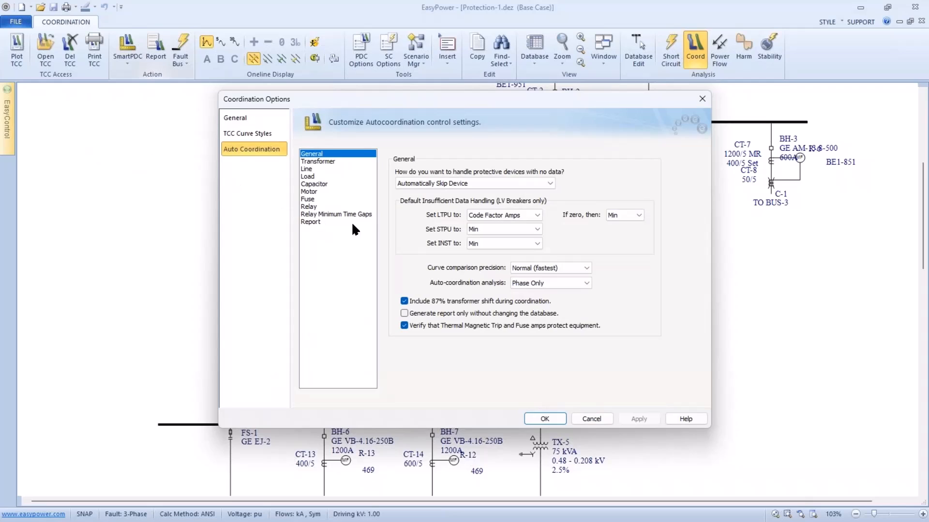
pyautogui.click(537, 282)
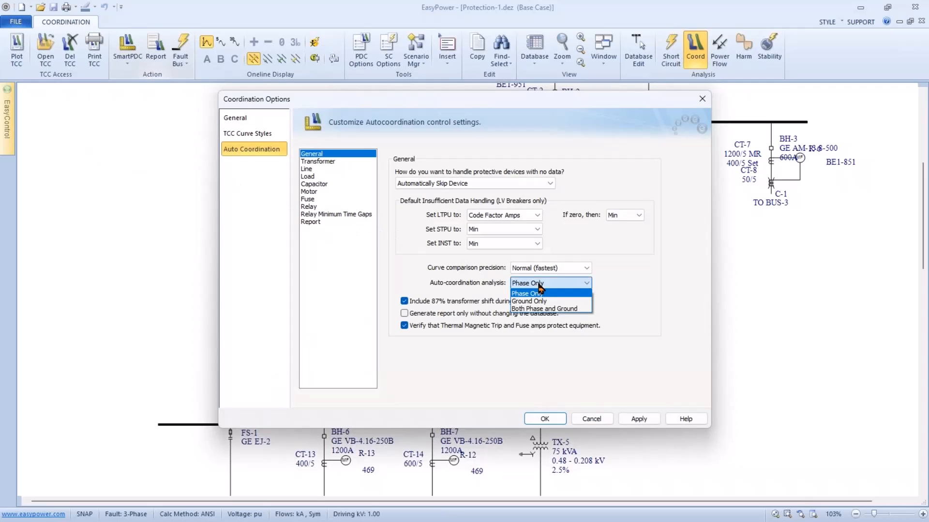
pyautogui.click(539, 301)
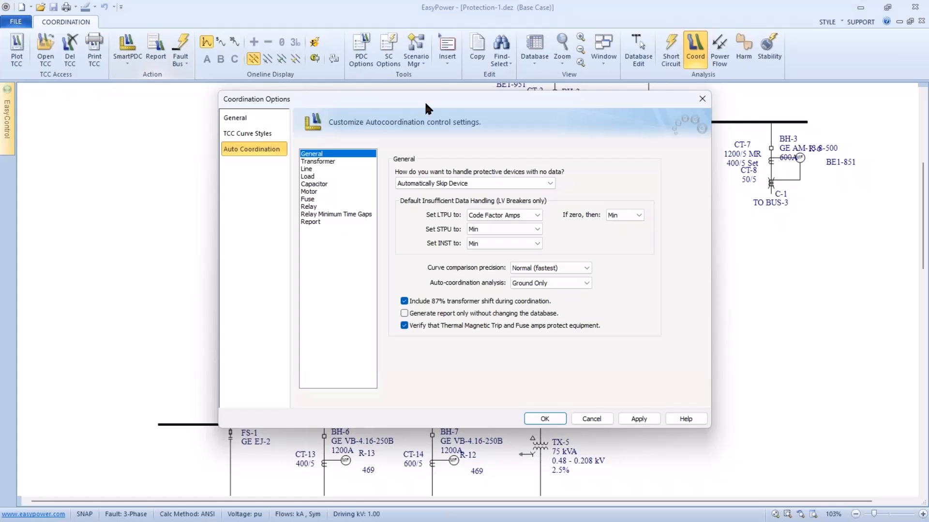
pyautogui.moveTo(424, 100); pyautogui.dragTo(574, 90)
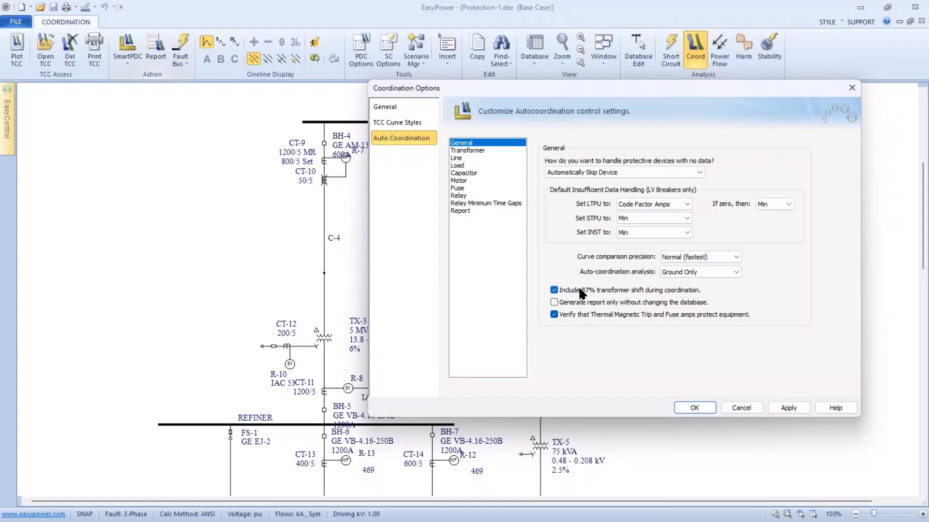
pyautogui.click(693, 407)
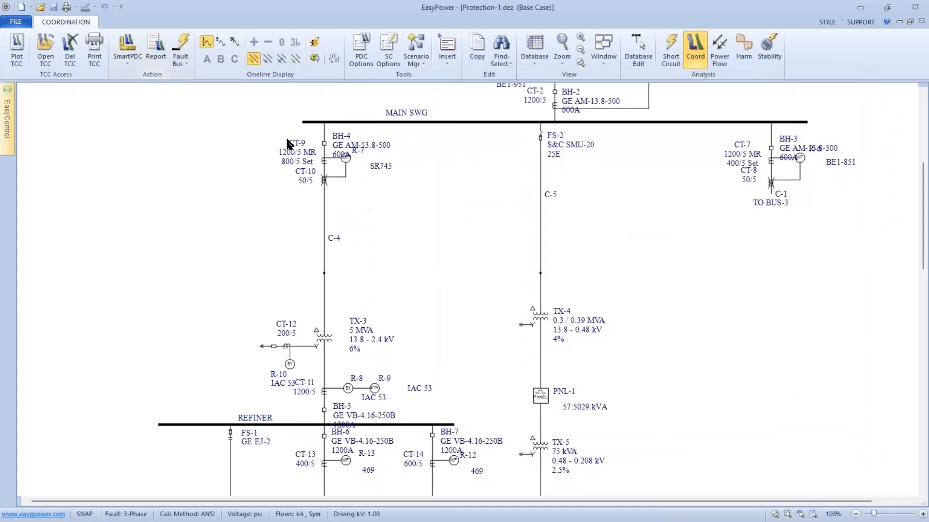
# Plot a TCC of the feeder from breaker BH-4 through transformer TX-3 to breaker BH-5, including relays R-7 and R-10.
pyautogui.moveTo(275, 133); pyautogui.dragTo(346, 370)
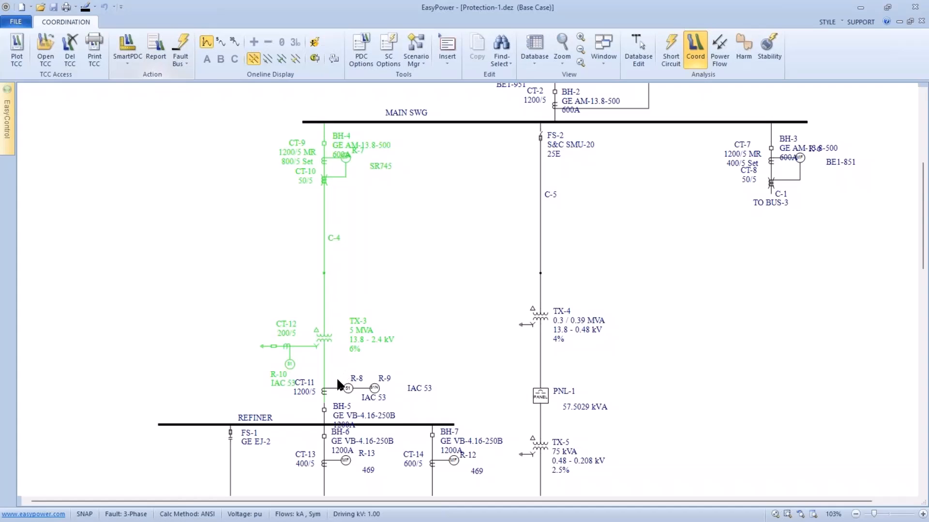
pyautogui.keyDown('ctrl'); pyautogui.click(323, 411); pyautogui.keyUp('ctrl')
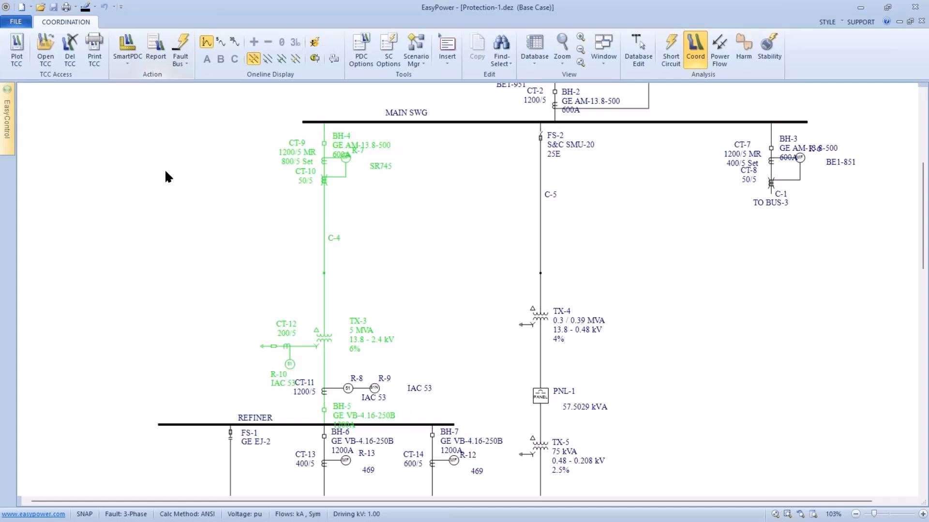
pyautogui.click(16, 49)
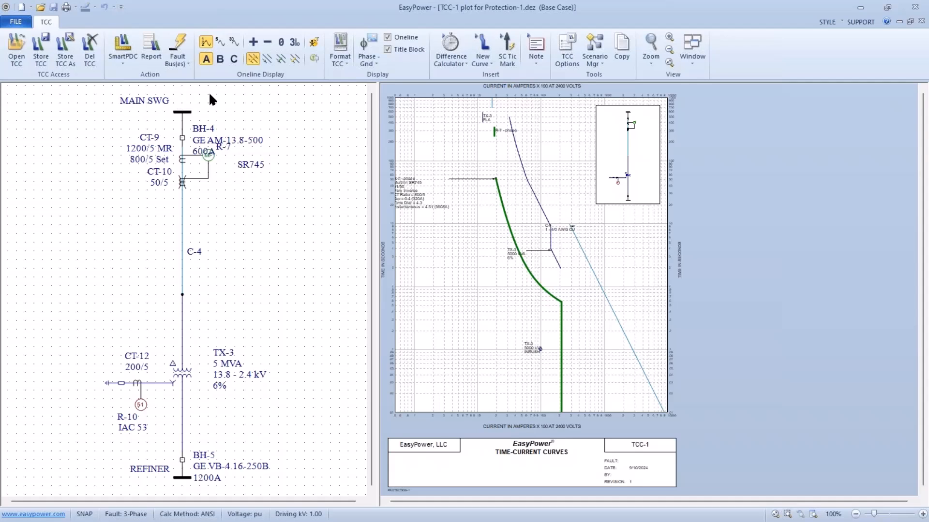
# Set the fault type to line-to-ground and limit the TCC plot to ground coordination.
pyautogui.click(266, 57)
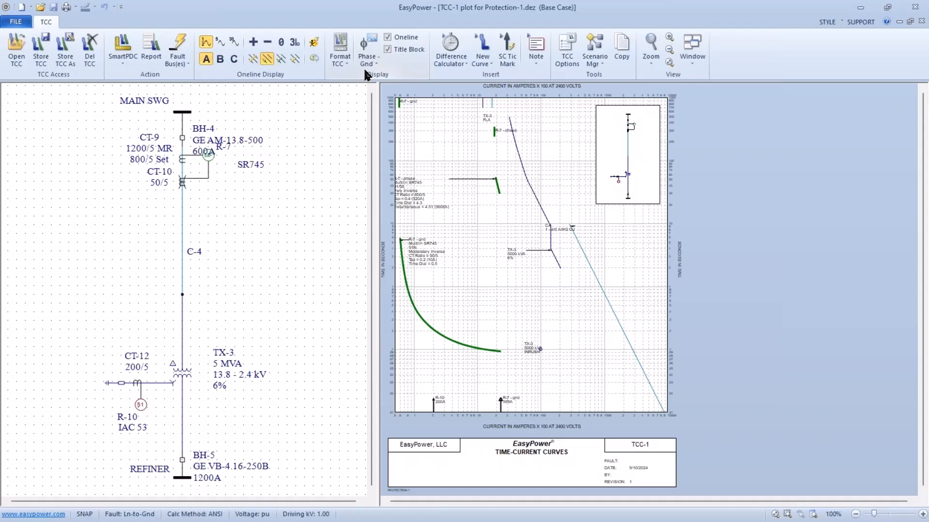
pyautogui.click(370, 60)
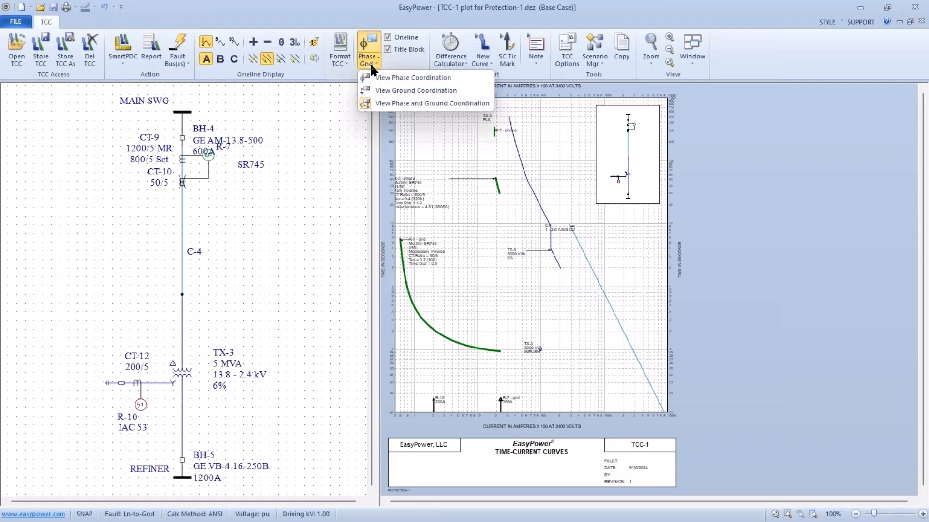
pyautogui.click(384, 90)
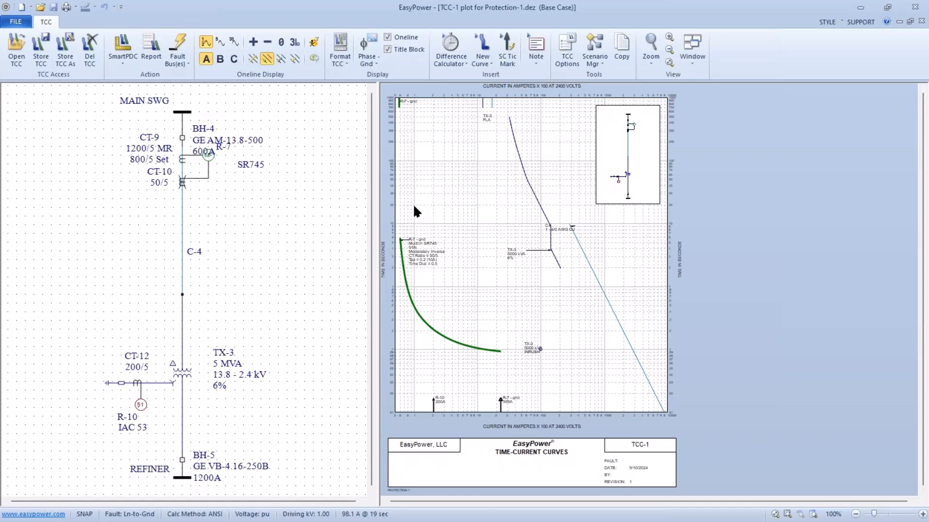
pyautogui.moveTo(413, 204); pyautogui.dragTo(433, 207)
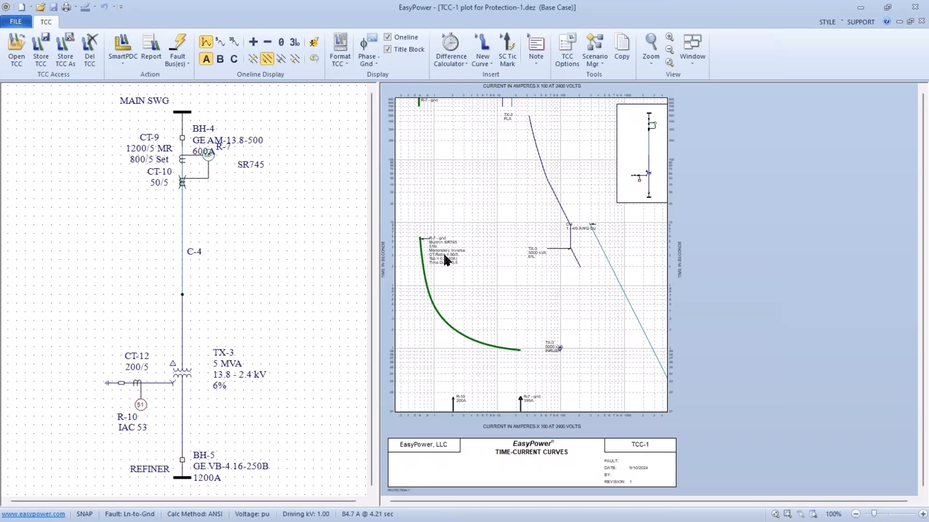
# Set relay R-10's TCC clipping to None and move its curve label to the clear area beside the curve.
pyautogui.moveTo(451, 264)
pyautogui.click(146, 410)
pyautogui.doubleClick(147, 410)
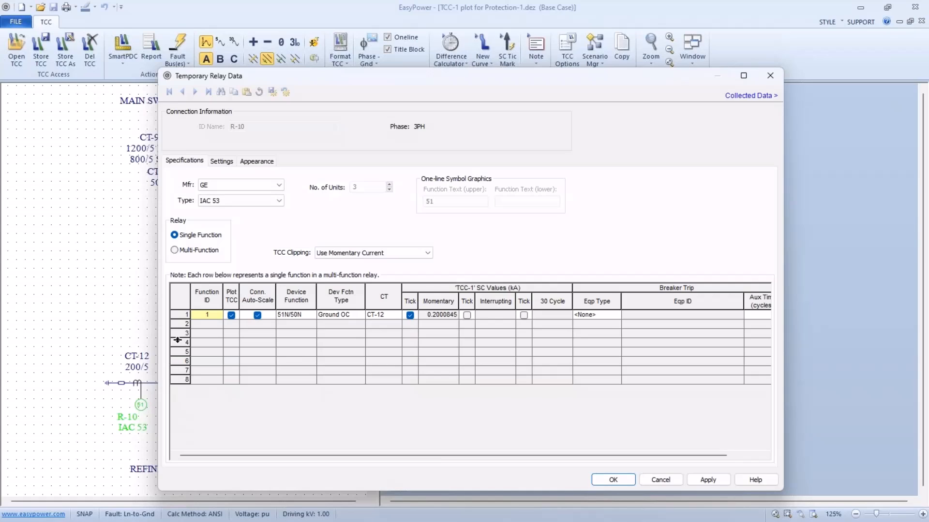
pyautogui.click(394, 253)
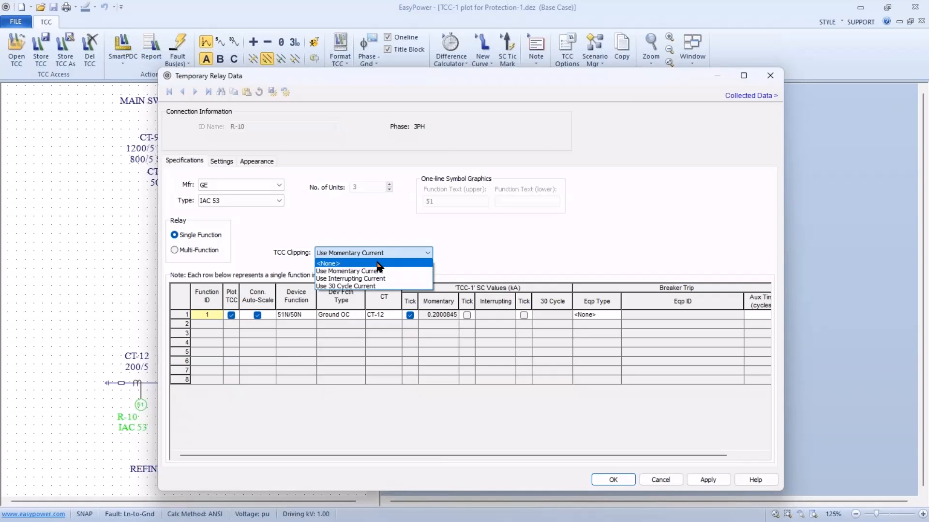
pyautogui.click(376, 263)
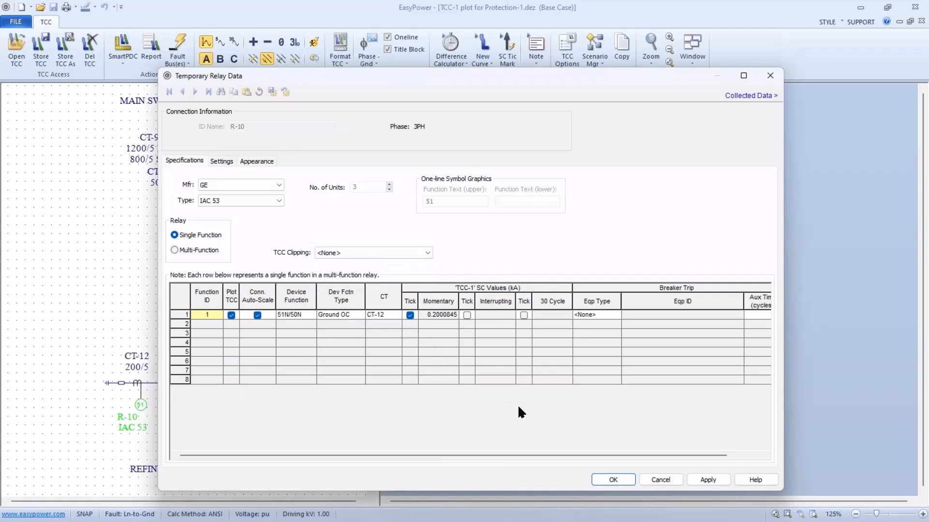
pyautogui.click(603, 479)
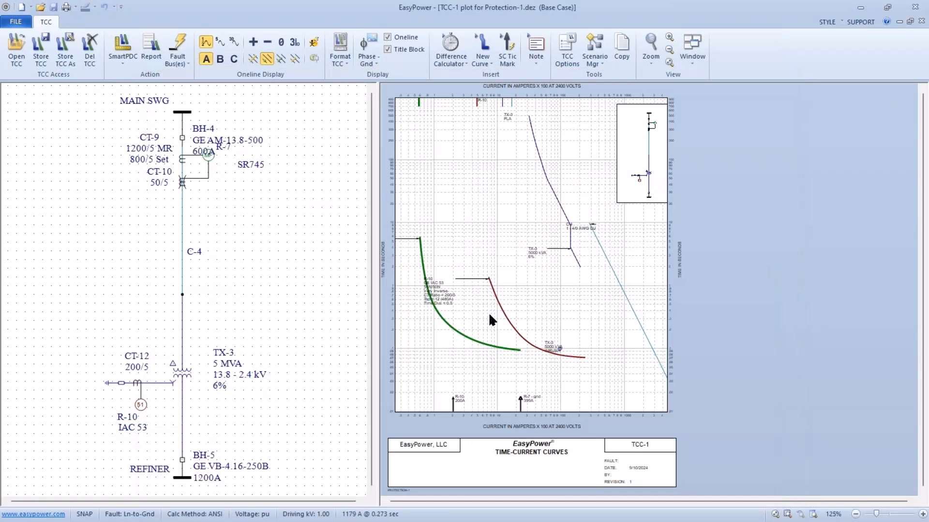
pyautogui.moveTo(444, 300); pyautogui.dragTo(442, 293)
pyautogui.moveTo(448, 285); pyautogui.dragTo(537, 296)
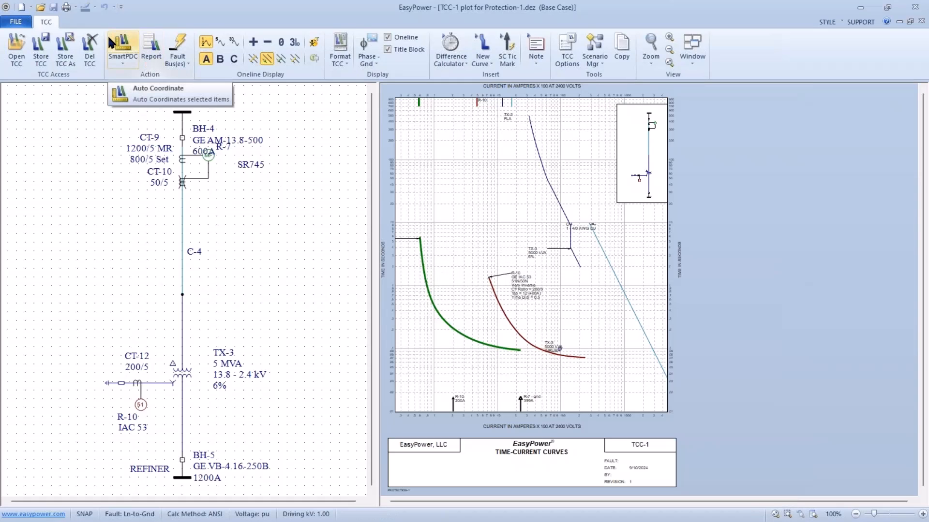
# Hide the title block and one-line on the TCC plot, and auto-coordinate the plotted relays.
pyautogui.click(387, 49)
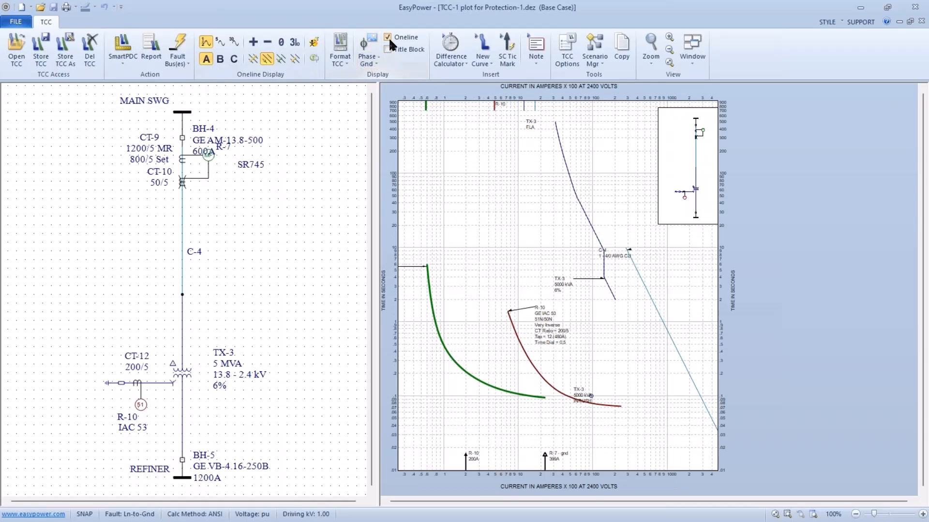
pyautogui.click(387, 36)
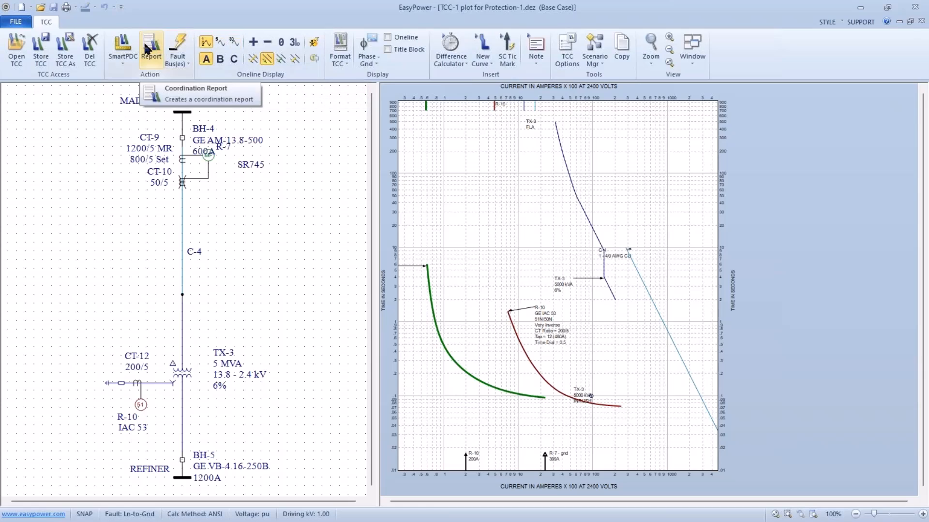
pyautogui.click(122, 46)
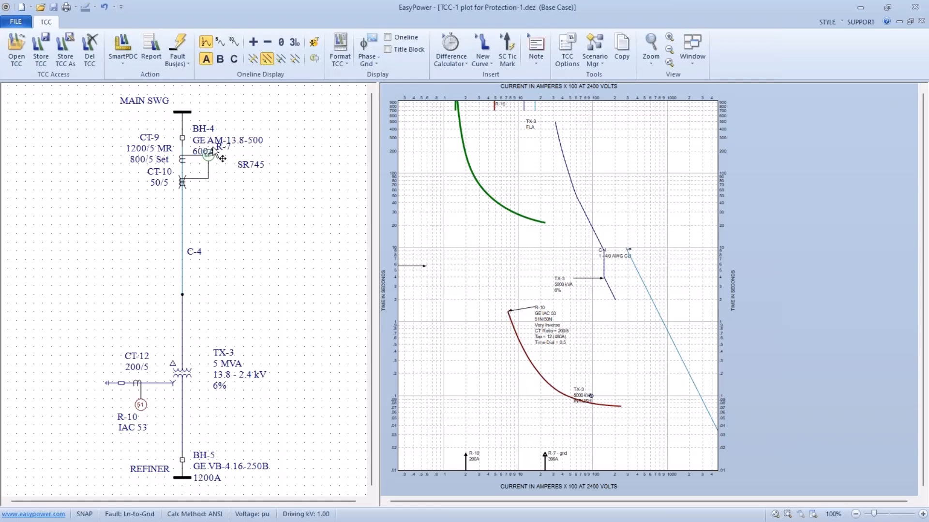
# Lower relay R-10's pickup on the TCC plot to tap 8 (320 A).
pyautogui.moveTo(454, 190); pyautogui.dragTo(472, 251)
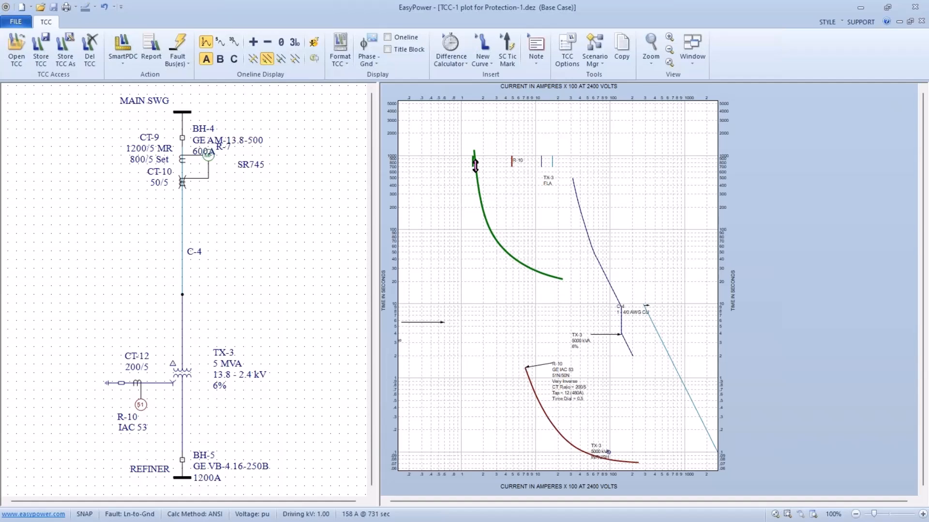
pyautogui.moveTo(474, 163)
pyautogui.moveTo(511, 165); pyautogui.dragTo(494, 166)
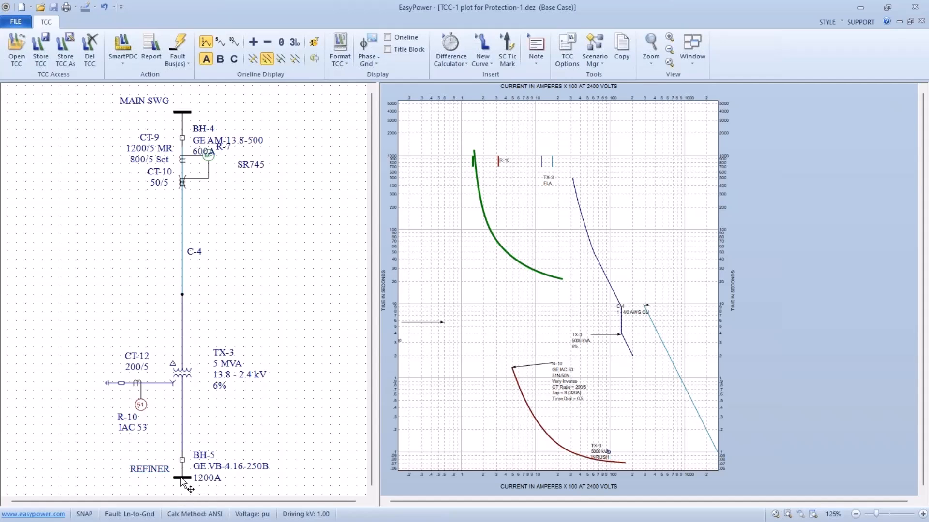
# Fault the REFINER bus and examine R-10's fault current tick and curve on the TCC plot.
pyautogui.click(182, 477)
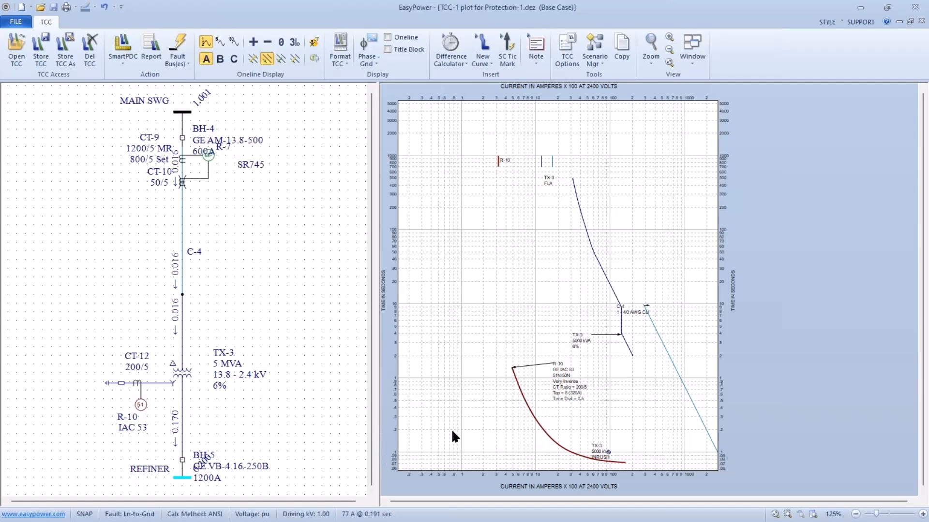
pyautogui.scroll(-1, 451, 429)
pyautogui.moveTo(451, 429); pyautogui.dragTo(451, 373)
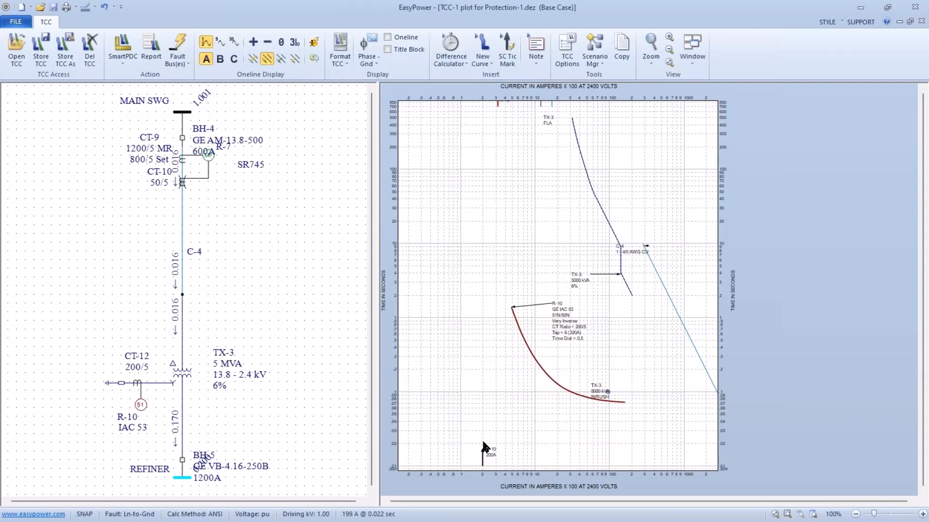
pyautogui.moveTo(483, 460)
pyautogui.moveTo(465, 399)
pyautogui.mouseDown()
pyautogui.moveTo(474, 362)
pyautogui.moveTo(478, 407)
pyautogui.mouseUp()
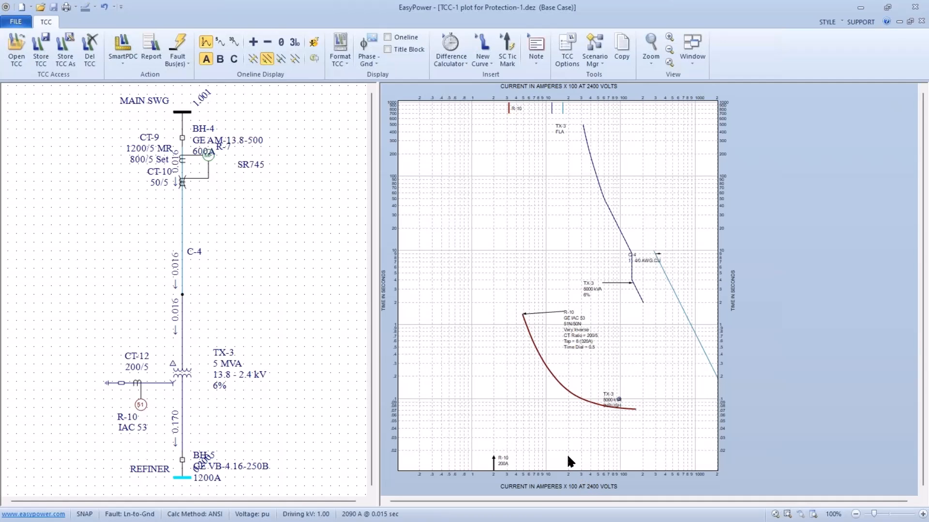
pyautogui.moveTo(550, 419); pyautogui.dragTo(553, 452)
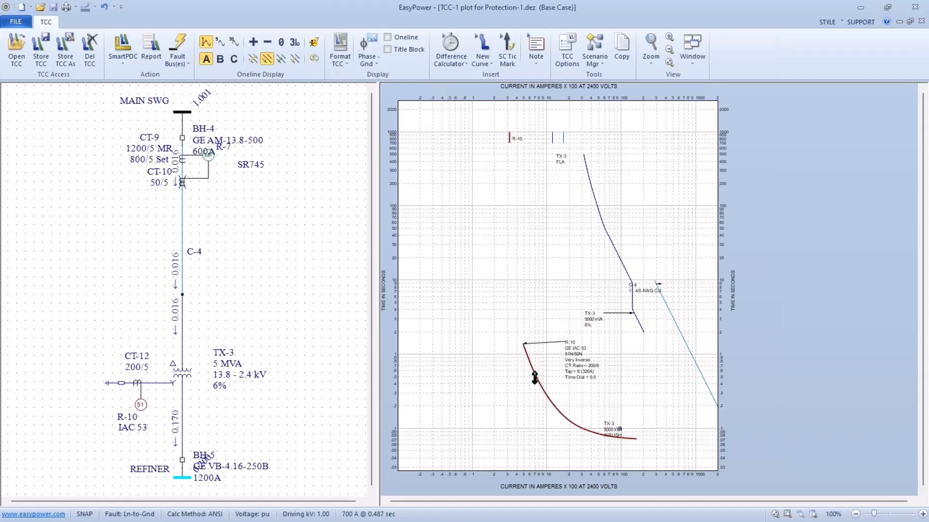
pyautogui.moveTo(534, 377)
# Set relay R-7's TCC clipping to None and commit the relay data.
pyautogui.doubleClick(212, 156)
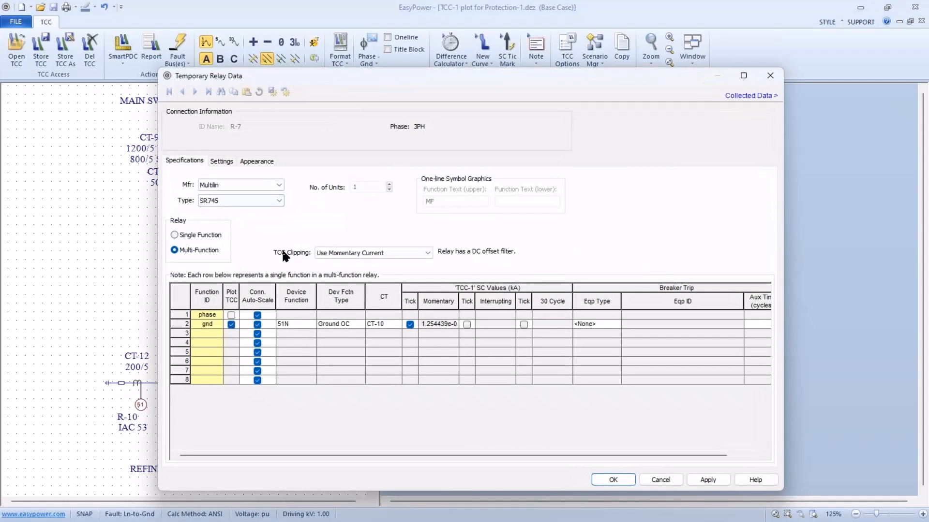
pyautogui.click(417, 252)
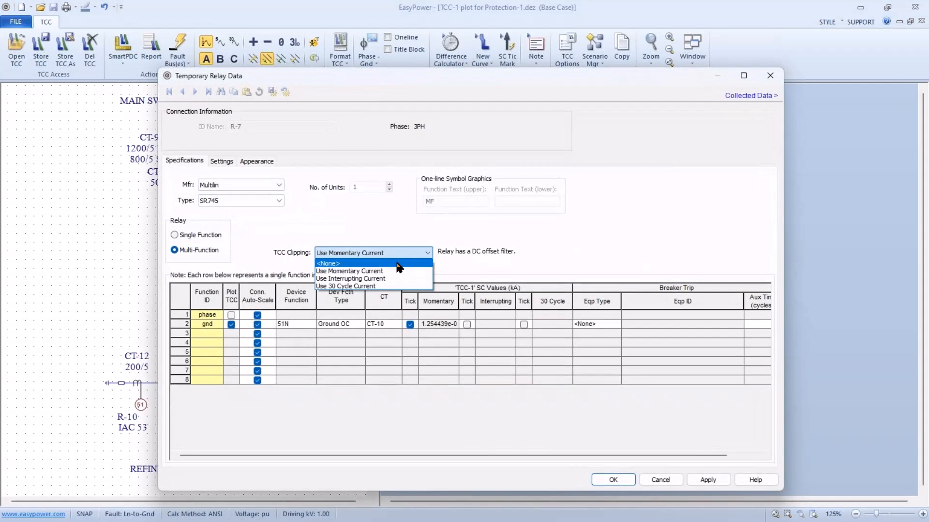
pyautogui.click(399, 261)
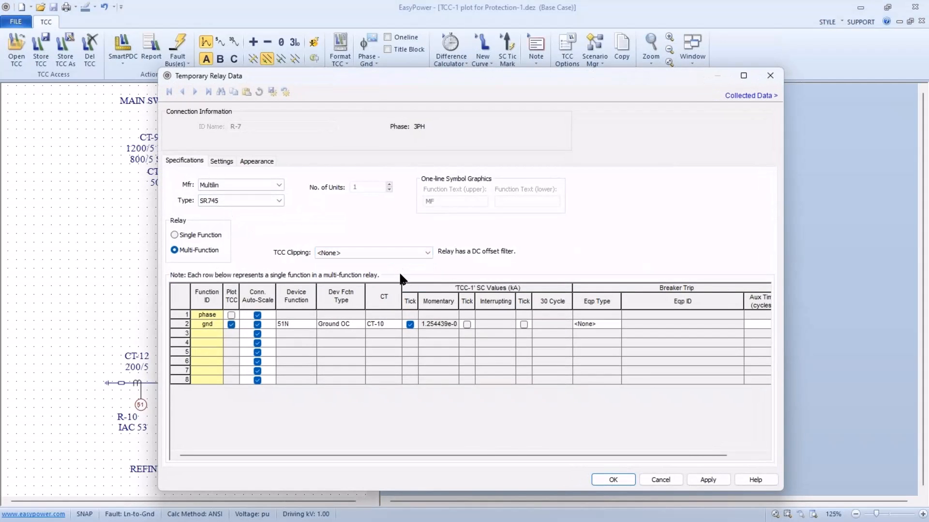
pyautogui.click(604, 475)
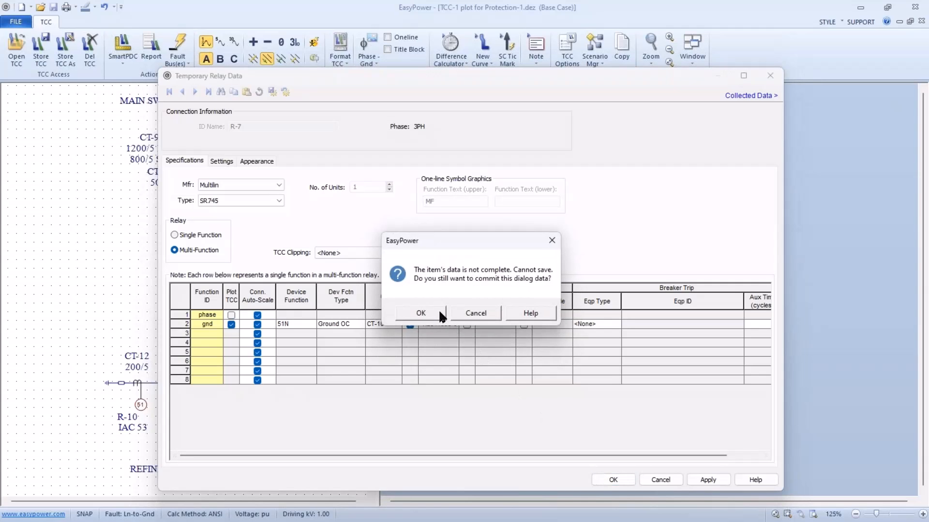
pyautogui.click(452, 310)
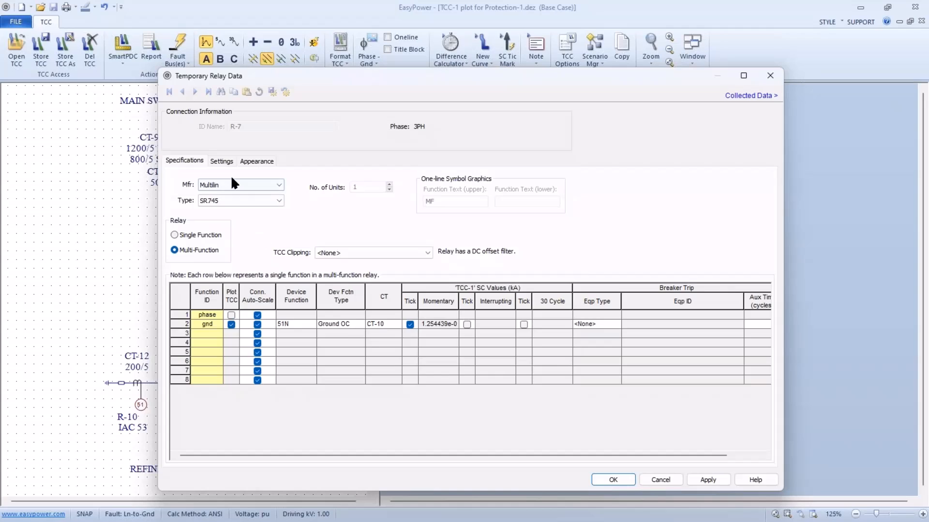
# Set the time dial of relay R-7's gnd function to 10 and move its curve label fully inside the TCC plot.
pyautogui.click(222, 161)
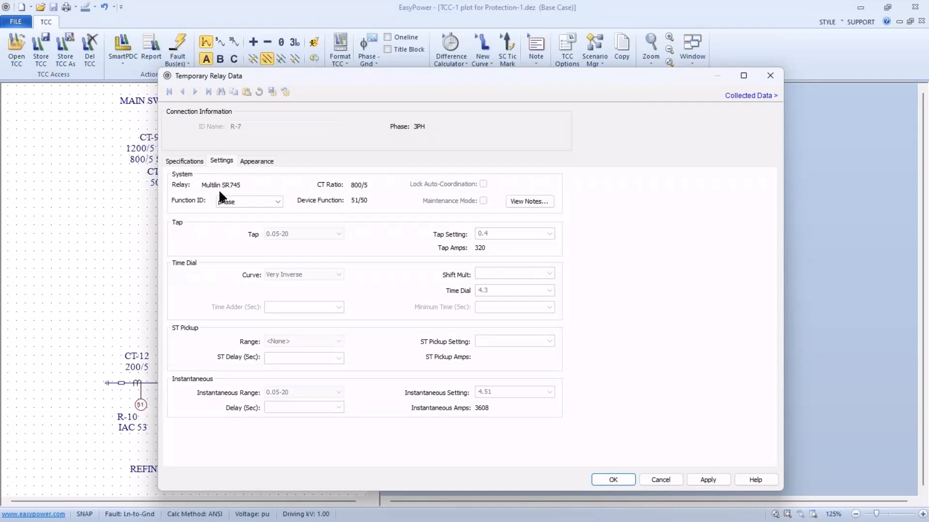
pyautogui.click(231, 201)
pyautogui.click(229, 221)
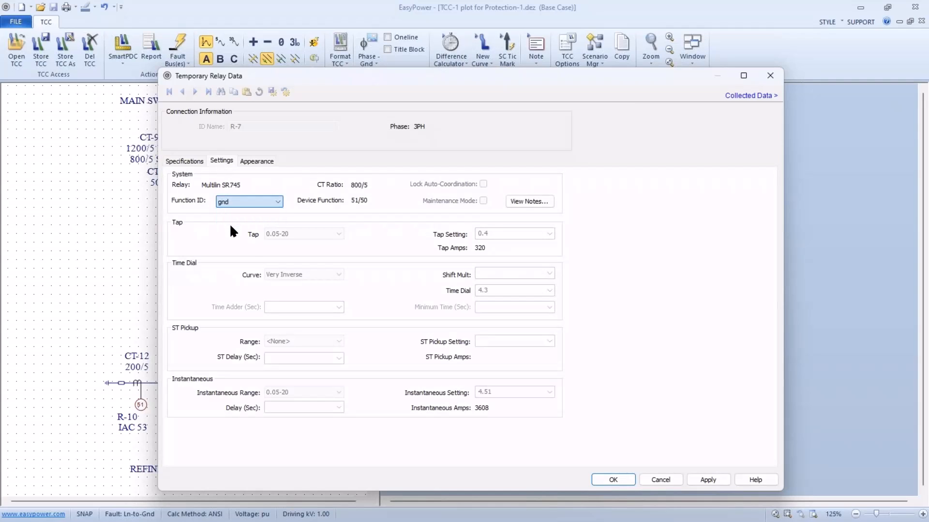
pyautogui.click(529, 290)
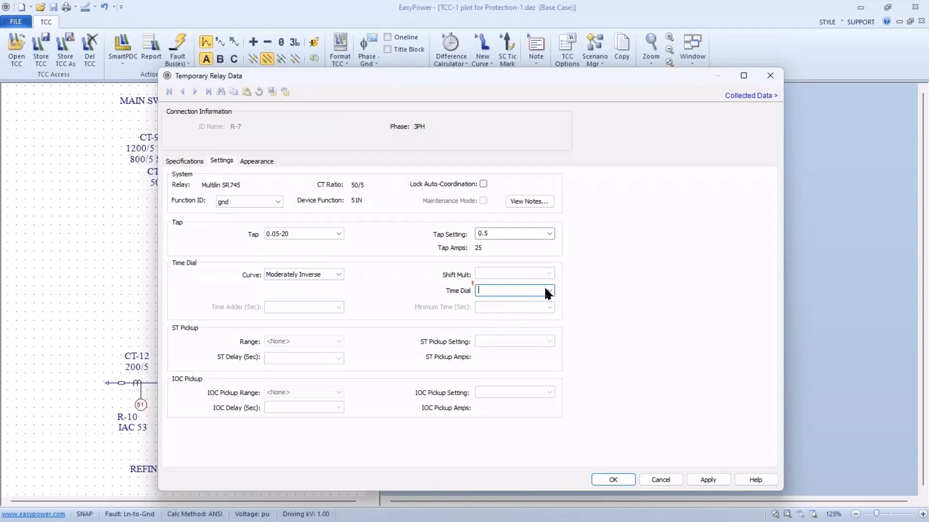
pyautogui.click(548, 291)
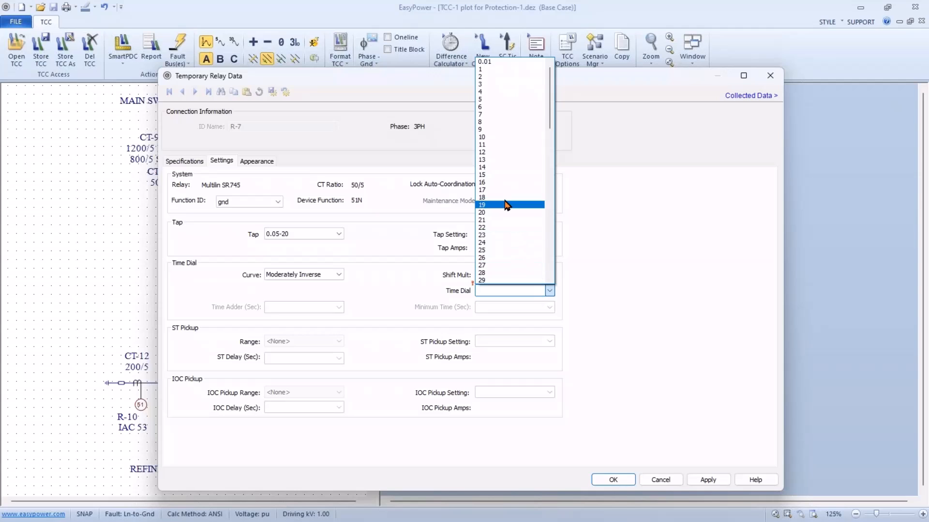
pyautogui.click(482, 136)
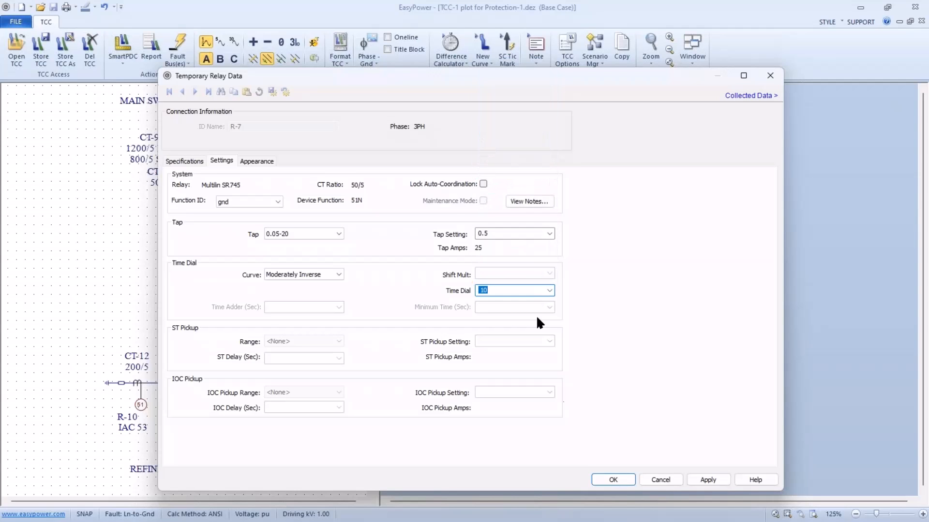
pyautogui.click(602, 477)
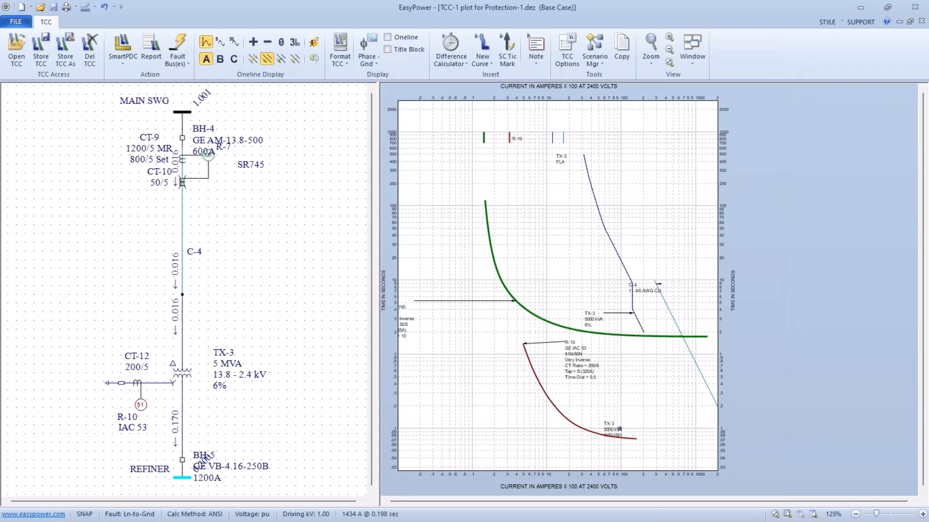
pyautogui.moveTo(427, 306); pyautogui.dragTo(458, 313)
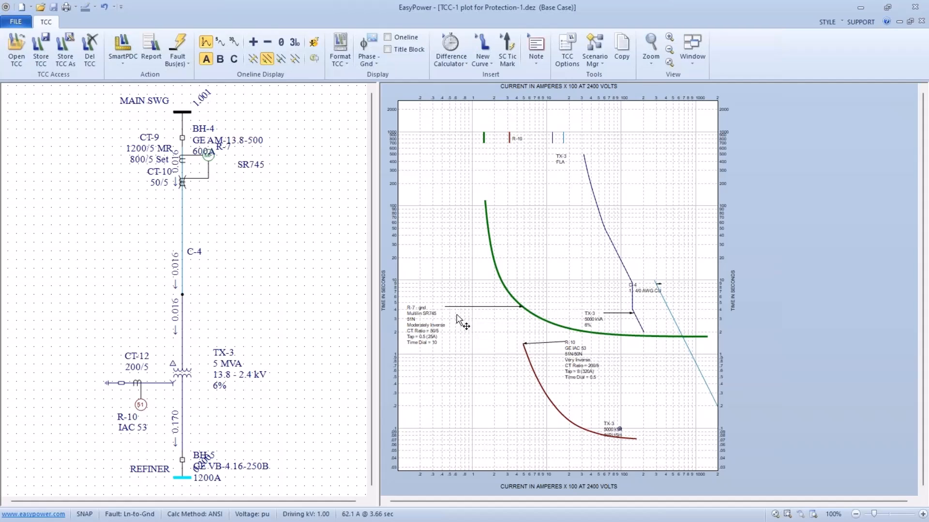
# Lower relay R-10's pickup on the TCC plot to tap 2 (80 A) and move R-7's ground label to the upper side of its curve.
pyautogui.moveTo(472, 408); pyautogui.dragTo(544, 366)
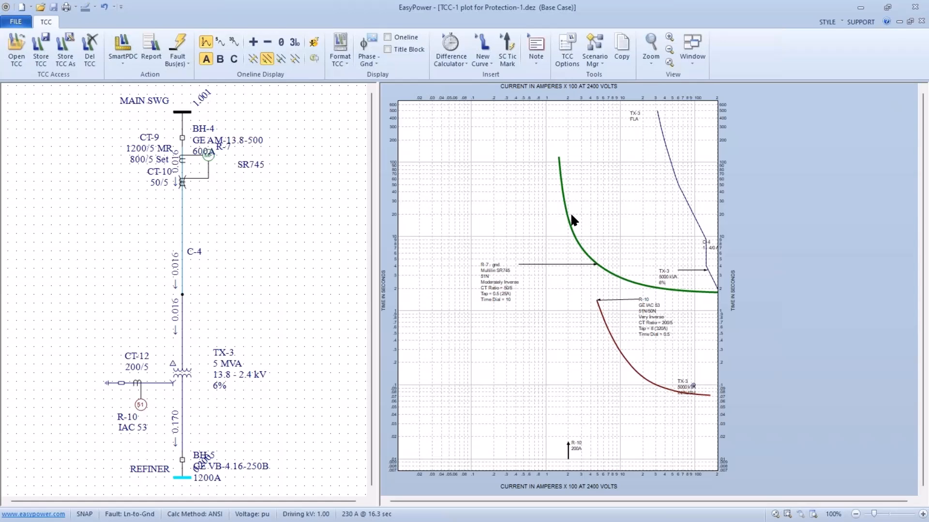
pyautogui.moveTo(568, 214)
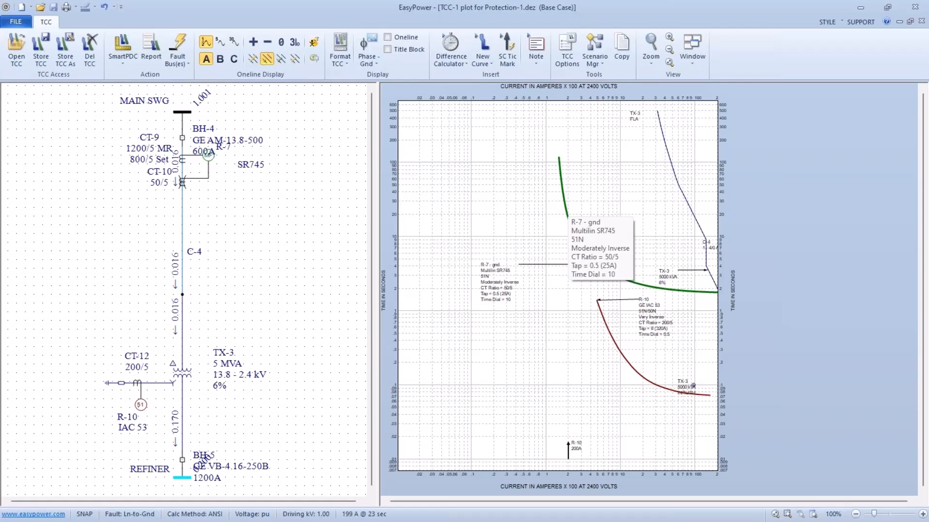
pyautogui.moveTo(567, 211); pyautogui.dragTo(562, 246)
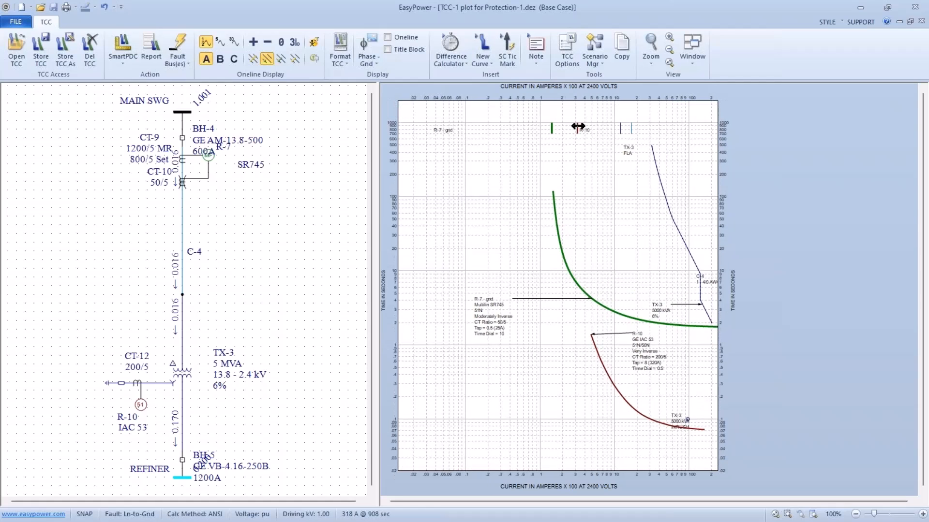
pyautogui.moveTo(577, 127); pyautogui.dragTo(521, 141)
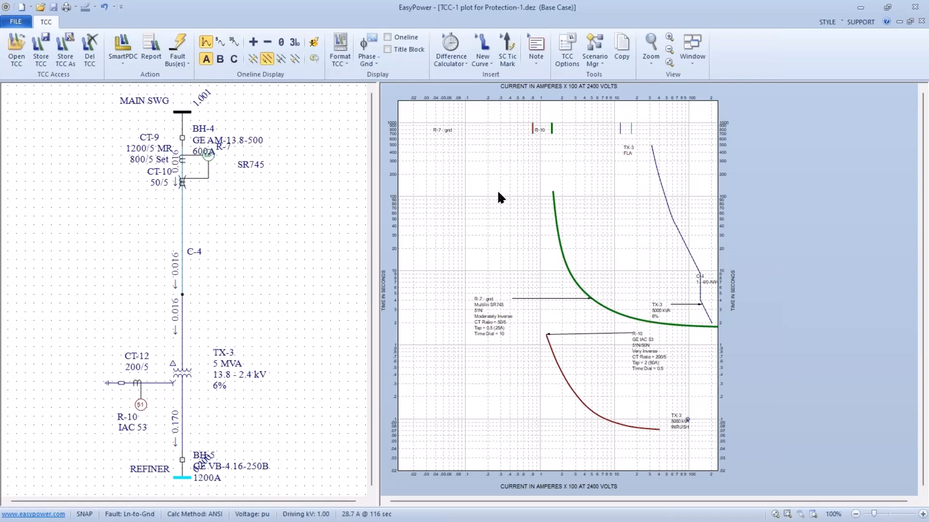
pyautogui.moveTo(471, 310); pyautogui.dragTo(522, 252)
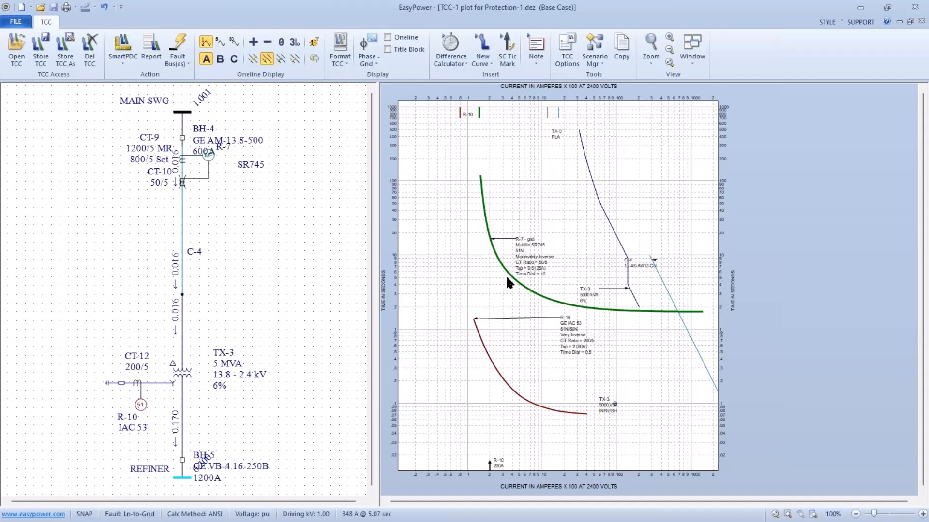